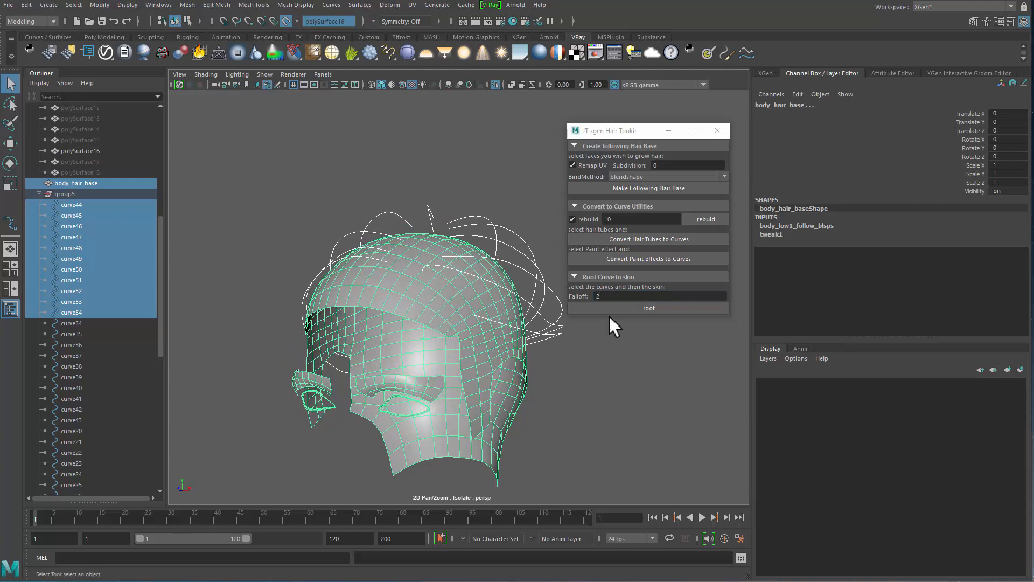
Root the selected curves to the body_hair_base skin with a falloff of 2.
click(608, 314)
alt+drag(506, 270, 358, 253)
drag(373, 236, 379, 248)
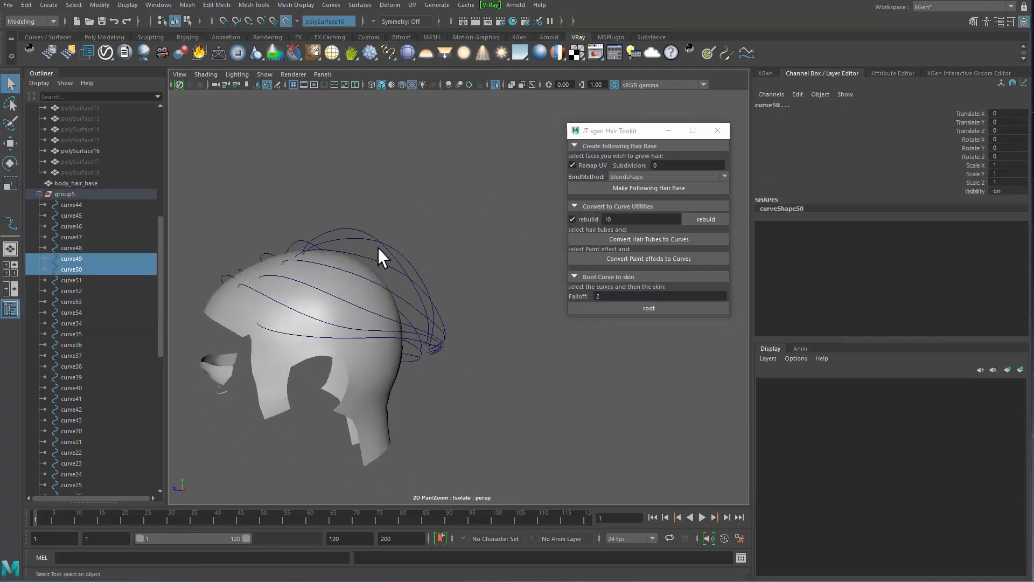
Clear the curve selection and turn off isolation so the whole character is displayed.
scroll(393, 214, down, 3)
click(400, 199)
key(ctrl+1)
alt+drag(457, 268, 518, 307)
alt+right_drag(519, 315, 545, 353)
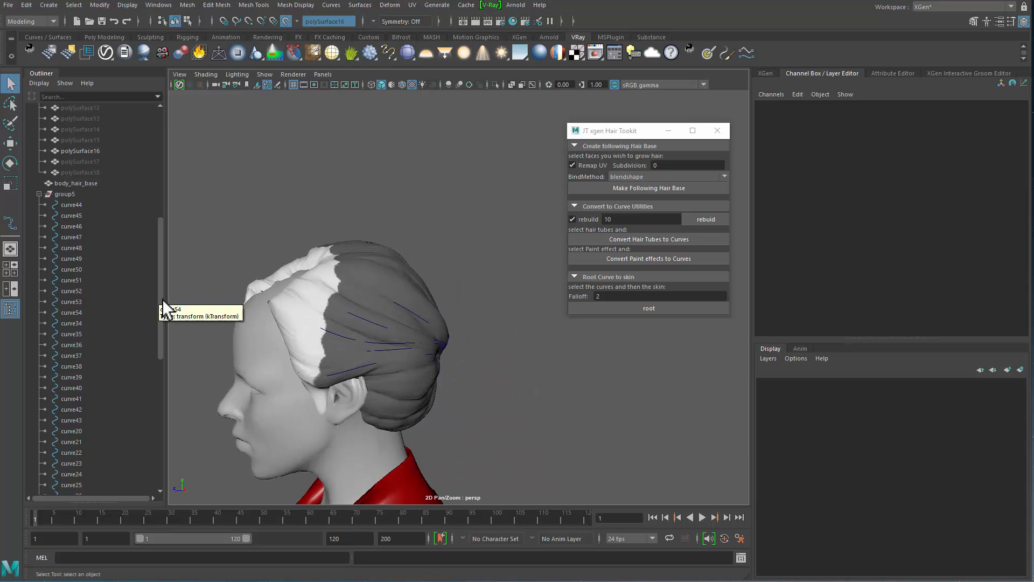
alt+drag(374, 273, 275, 346)
scroll(128, 282, up, 3)
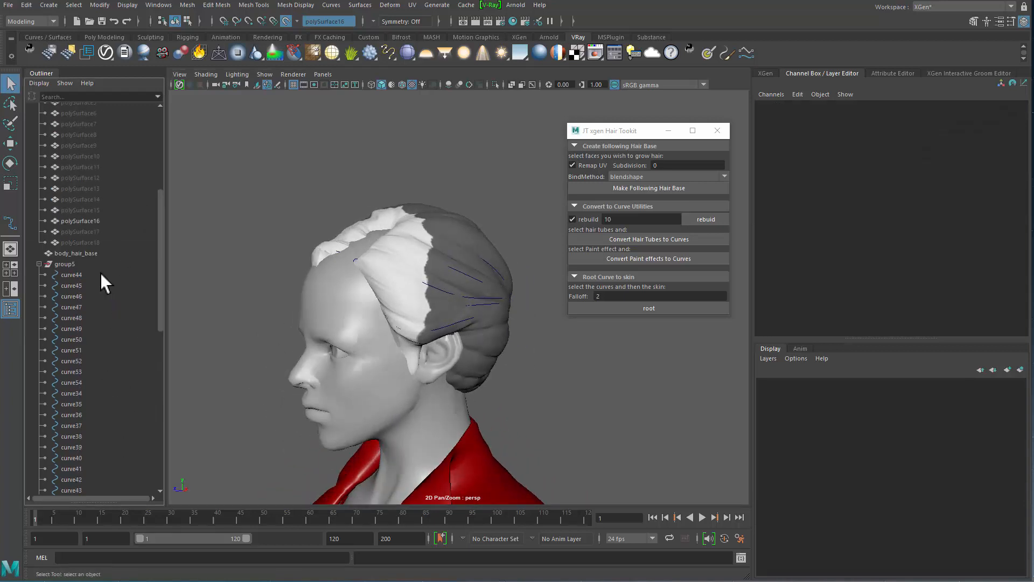
Disable the live surface on the scalp hair mesh polySurface16 and hide that mesh.
click(81, 221)
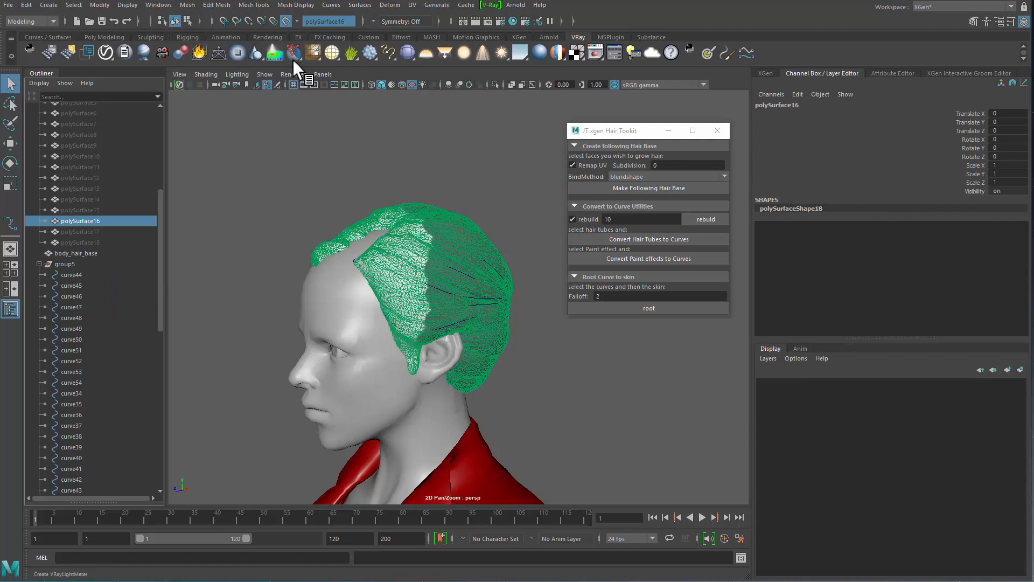
click(288, 23)
key(ctrl+h)
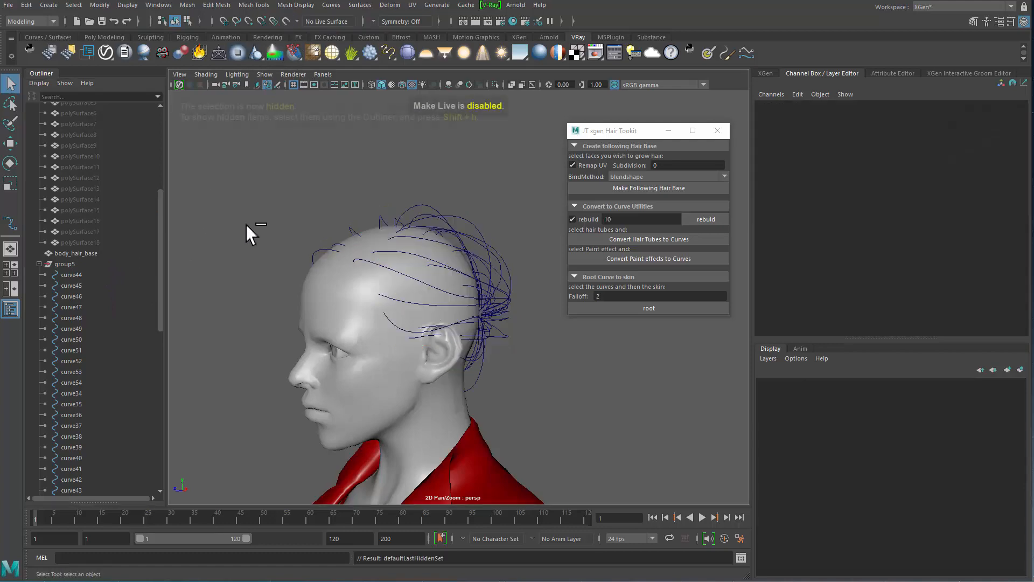
alt+drag(447, 253, 400, 208)
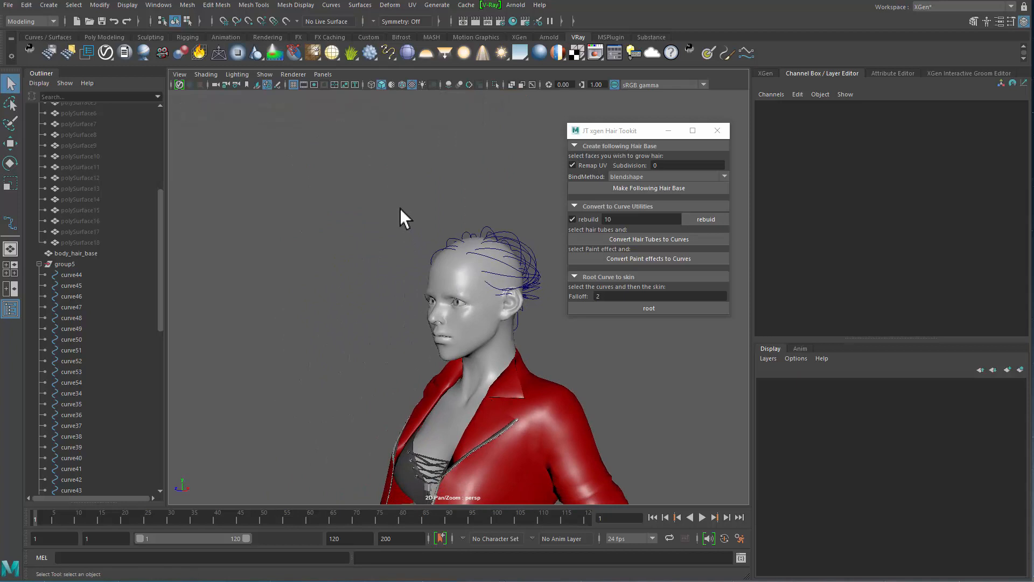
Show all the sculpted hair meshes from polySurface1 to polySurface18.
click(107, 245)
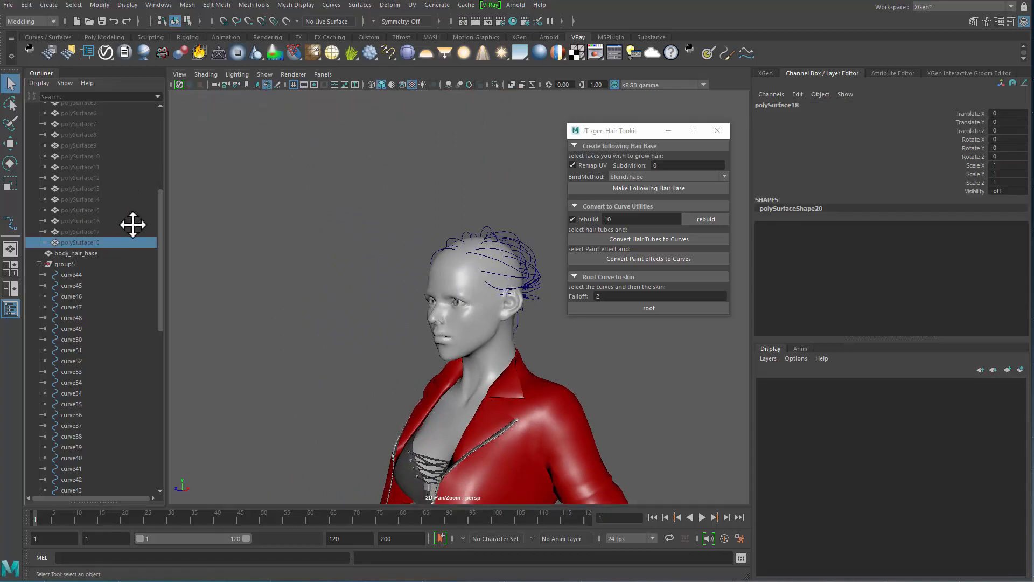
scroll(114, 210, up, 3)
shift+click(103, 163)
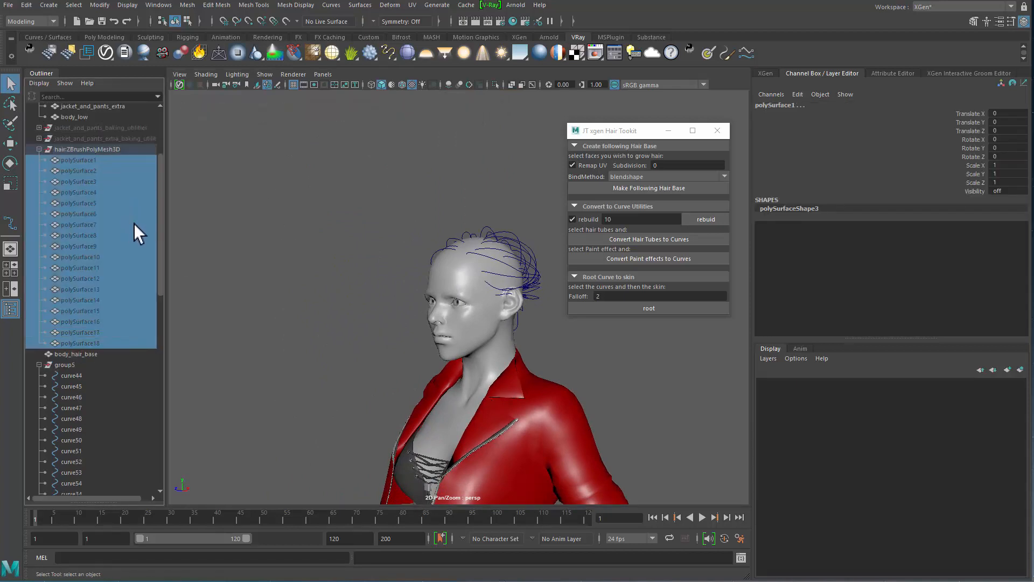
key(ctrl+h)
alt+drag(435, 225, 303, 190)
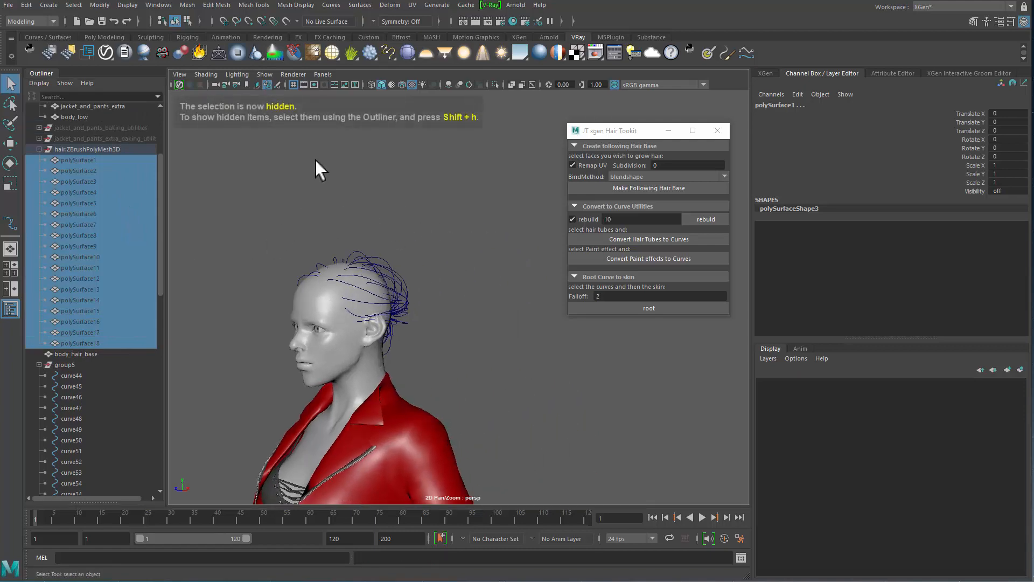
key(shift+h)
alt+drag(502, 151, 491, 202)
Hide the scalp hair mesh polySurface16 so the guide curves underneath are exposed.
click(490, 202)
drag(348, 302, 399, 347)
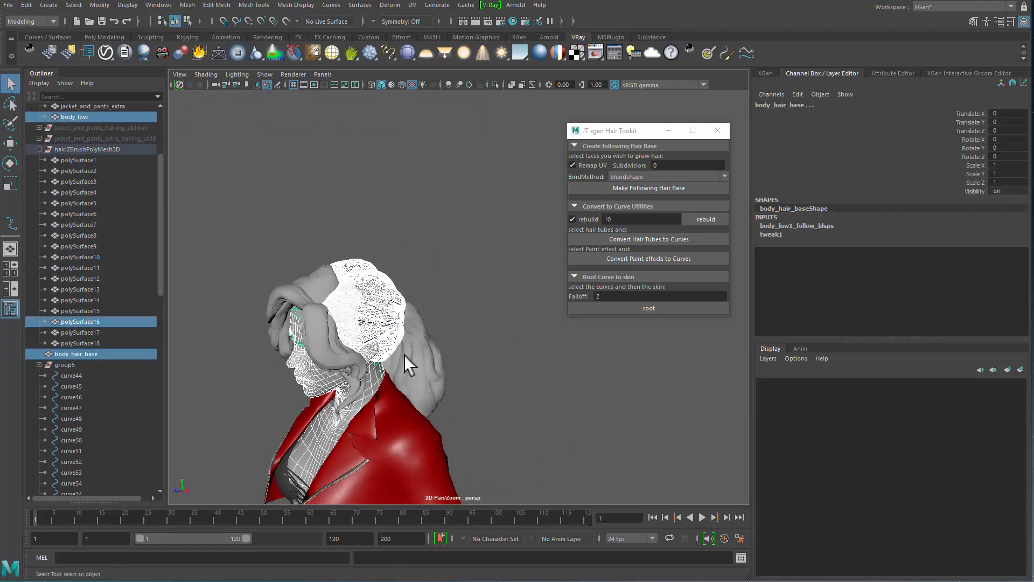
click(377, 314)
key(ctrl+h)
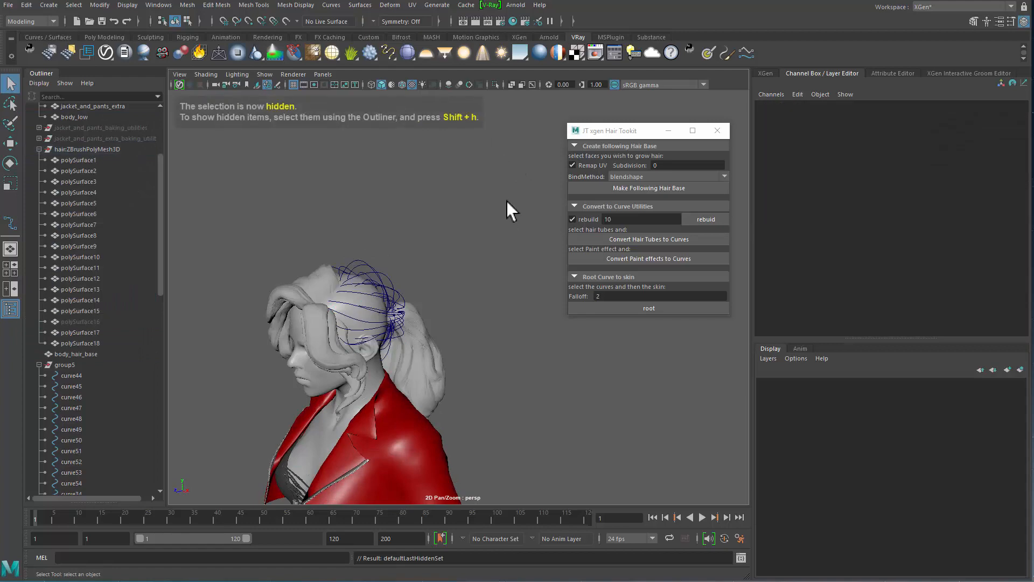
Isolate the front hair locks, polySurface5 to 13, 15, 17 and 18, and inspect them.
alt+drag(508, 208, 425, 269)
alt+drag(460, 363, 369, 243)
alt+middle_drag(369, 242, 349, 306)
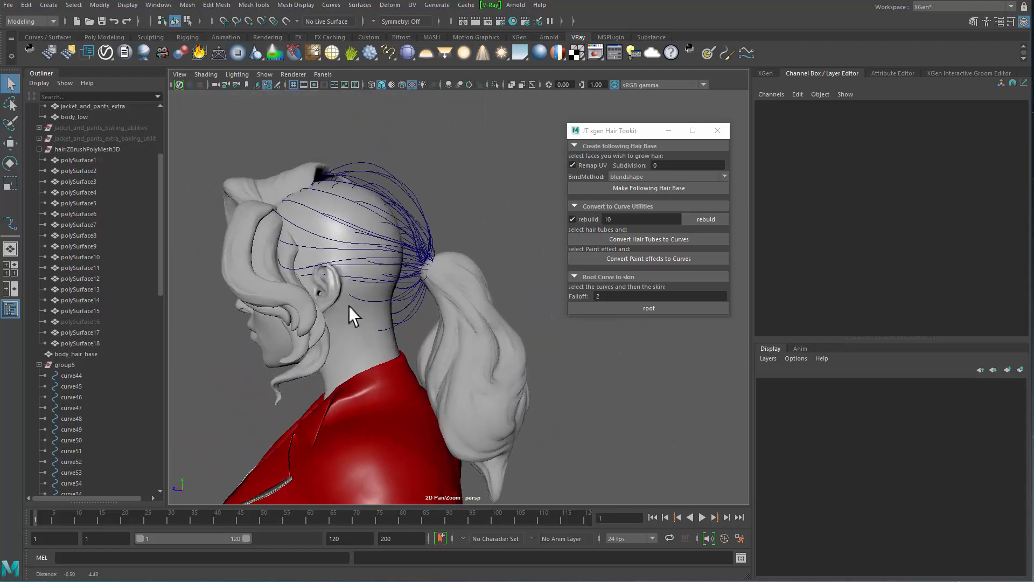
alt+right_drag(349, 306, 483, 336)
alt+right_drag(443, 295, 291, 182)
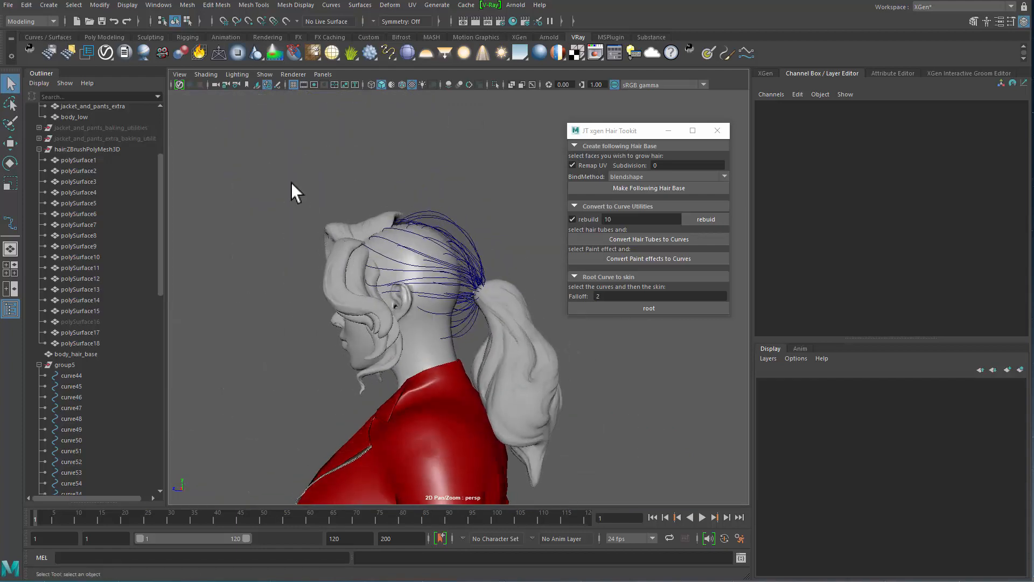
drag(419, 352, 423, 356)
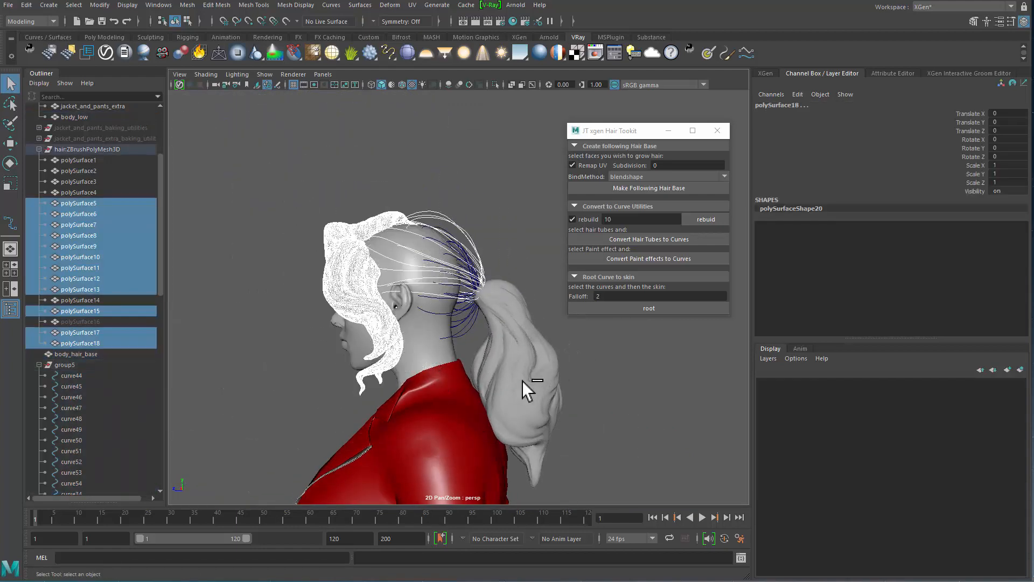
alt+drag(414, 291, 103, 295)
scroll(118, 379, down, 5)
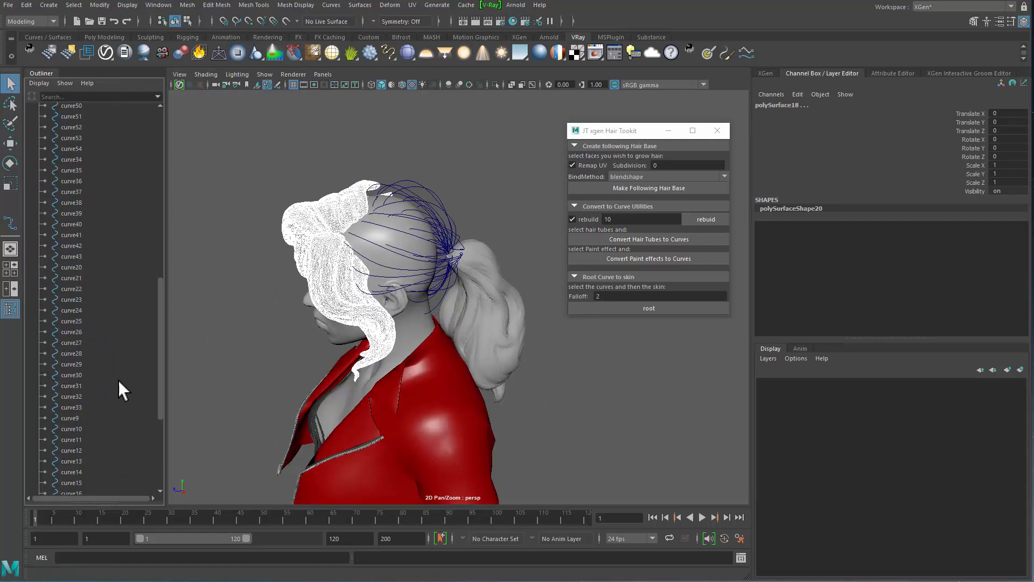
scroll(128, 487, up, 10)
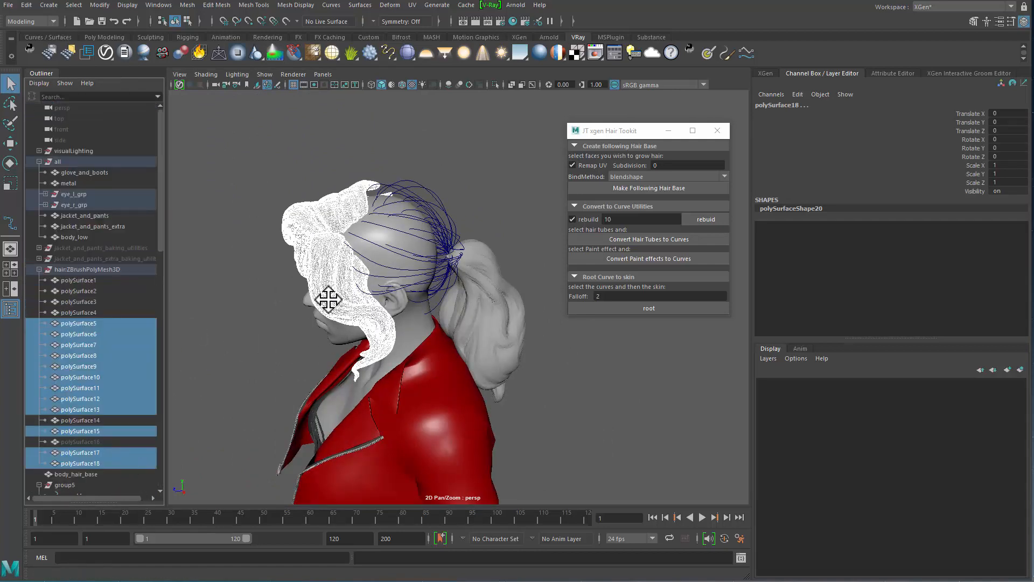
alt+middle_drag(328, 299, 329, 271)
ctrl+click(75, 195)
ctrl+click(88, 206)
ctrl+click(87, 197)
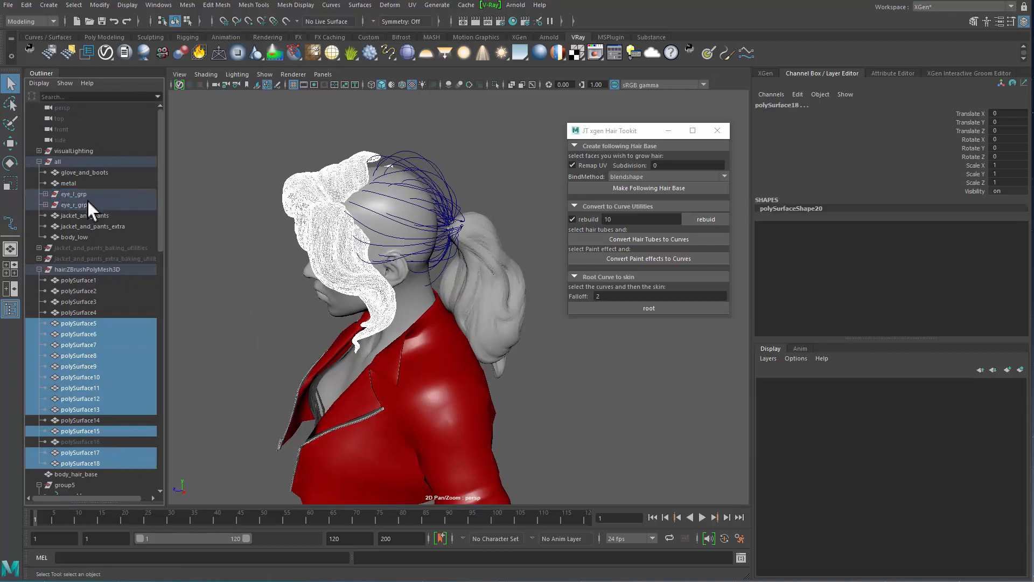
key(ctrl+1)
alt+drag(318, 311, 405, 239)
alt+drag(405, 240, 362, 304)
Hide the isolated front hair locks and turn off isolation.
key(ctrl+h)
key(ctrl+1)
alt+right_drag(363, 305, 473, 335)
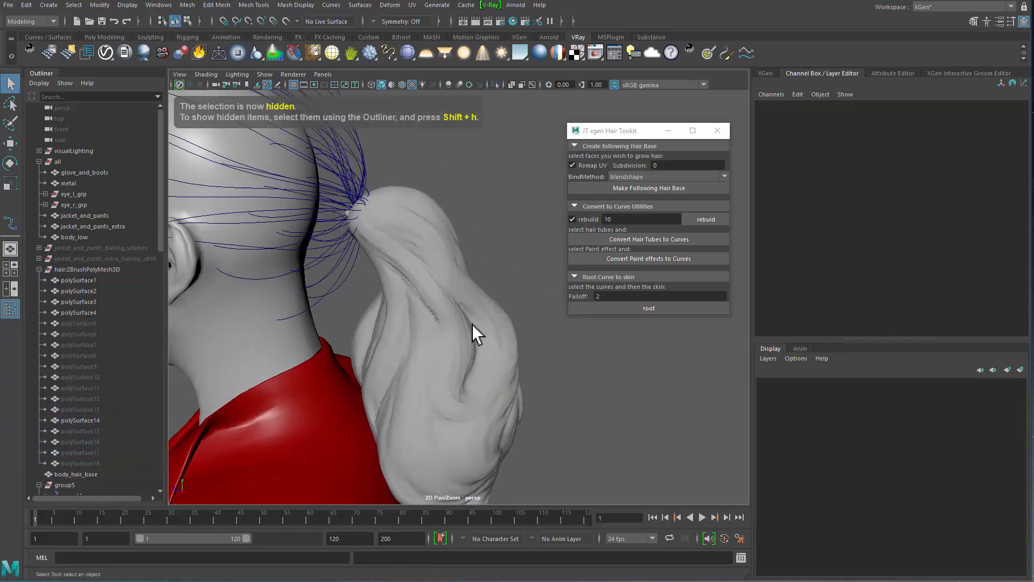
Hide the outer ponytail meshes polySurface4, polySurface3 and polySurface2 one after another.
click(404, 323)
alt+drag(404, 324, 340, 258)
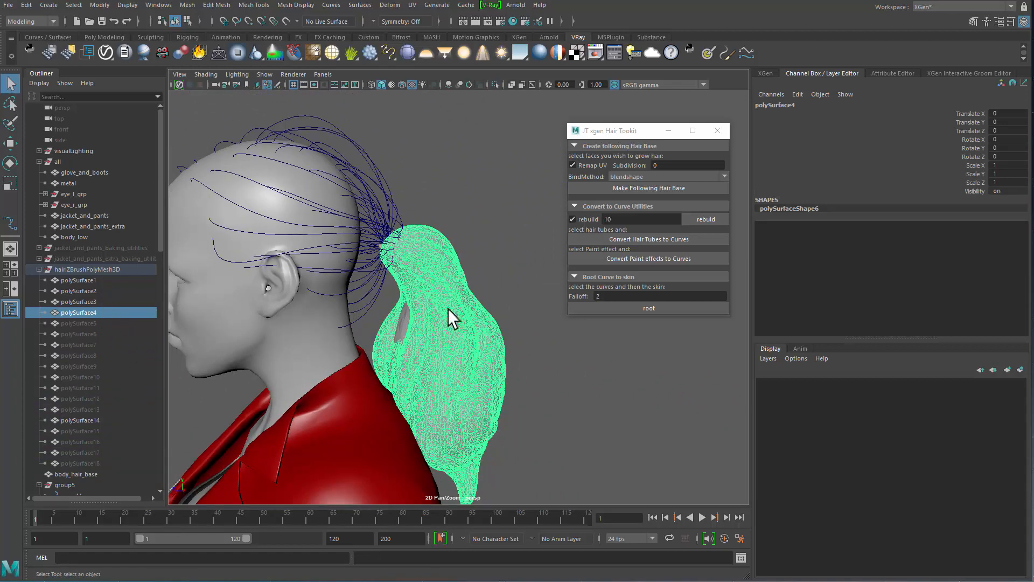
key(ctrl+h)
click(477, 389)
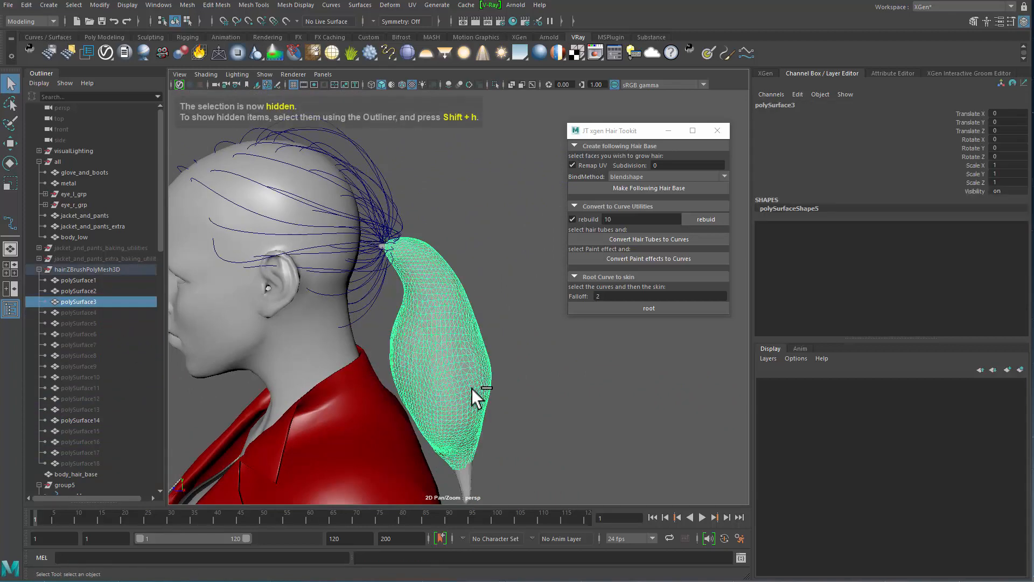
key(ctrl+h)
click(463, 403)
key(ctrl+h)
Make the remaining ponytail strand polySurface1 paintable and activate the Paint Effects Tool.
alt+drag(509, 292, 450, 296)
click(503, 270)
alt+middle_drag(450, 295, 459, 178)
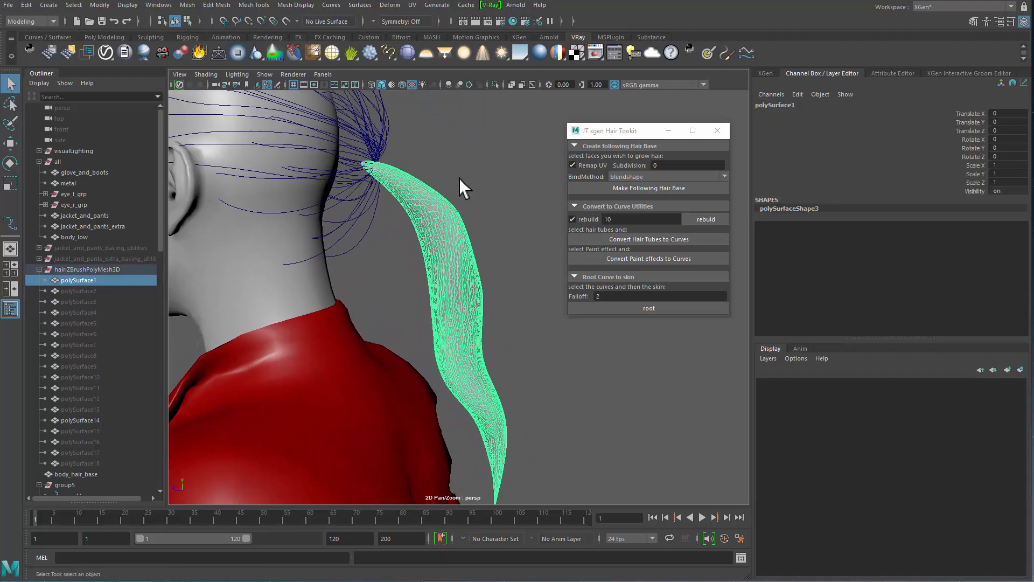
alt+drag(400, 181, 417, 131)
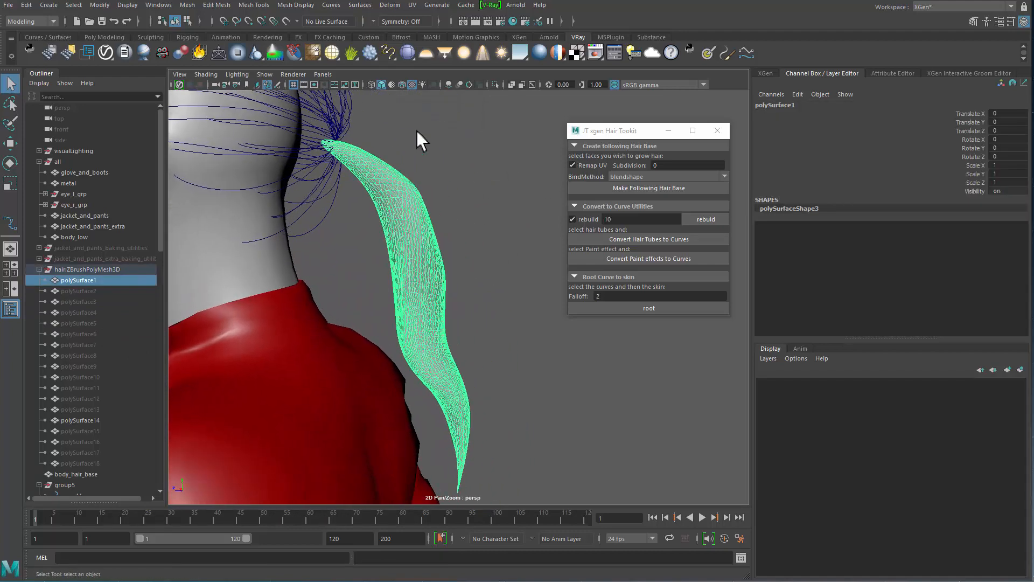
click(446, 6)
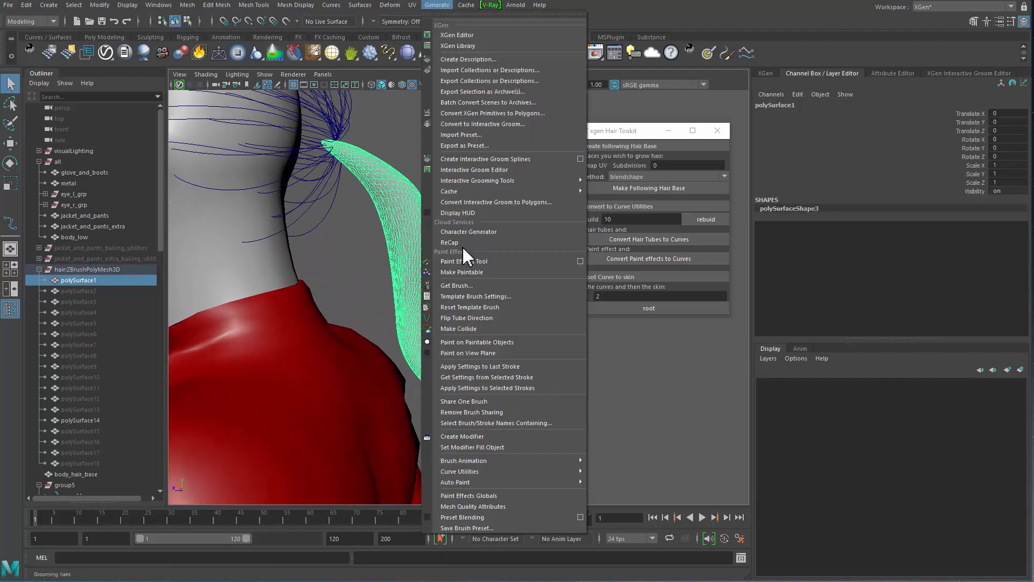
click(486, 270)
click(437, 6)
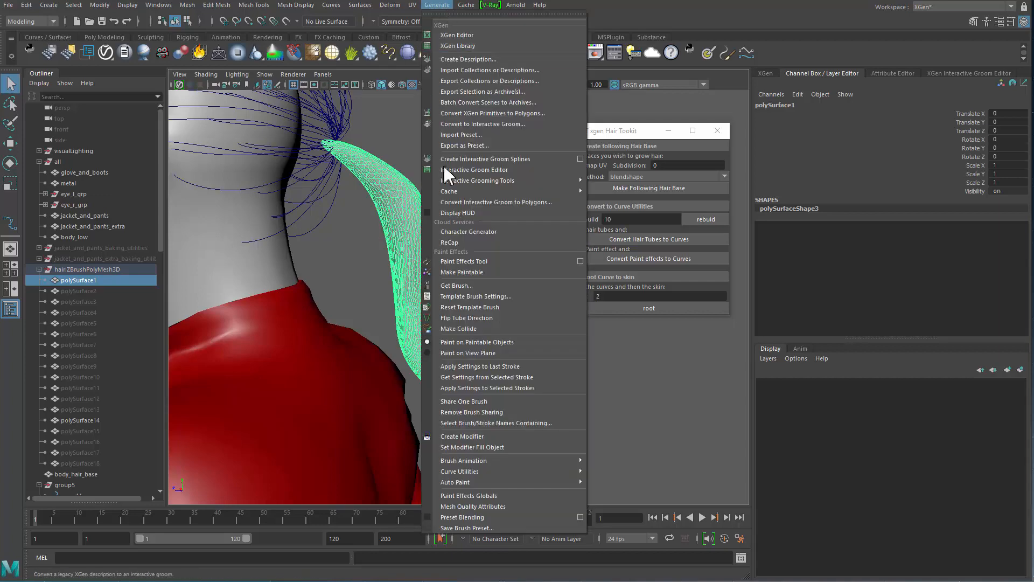
click(481, 261)
Paint two strokes down the ponytail strand from its root near the hair tie towards its tip.
mouse_move(388, 237)
alt+mouse_down()
mouse_move(325, 227)
mouse_move(310, 202)
alt+mouse_up()
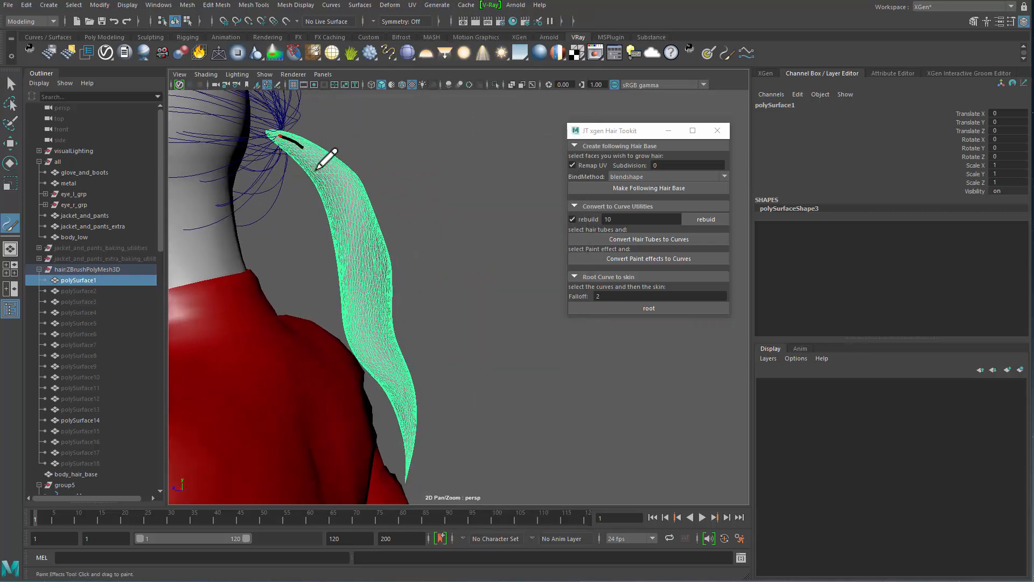
drag(394, 387, 408, 432)
mouse_move(401, 218)
alt+mouse_down()
mouse_move(376, 215)
mouse_move(360, 264)
alt+mouse_up()
alt+middle_drag(261, 234, 301, 214)
alt+drag(301, 214, 251, 212)
alt+middle_drag(252, 212, 345, 213)
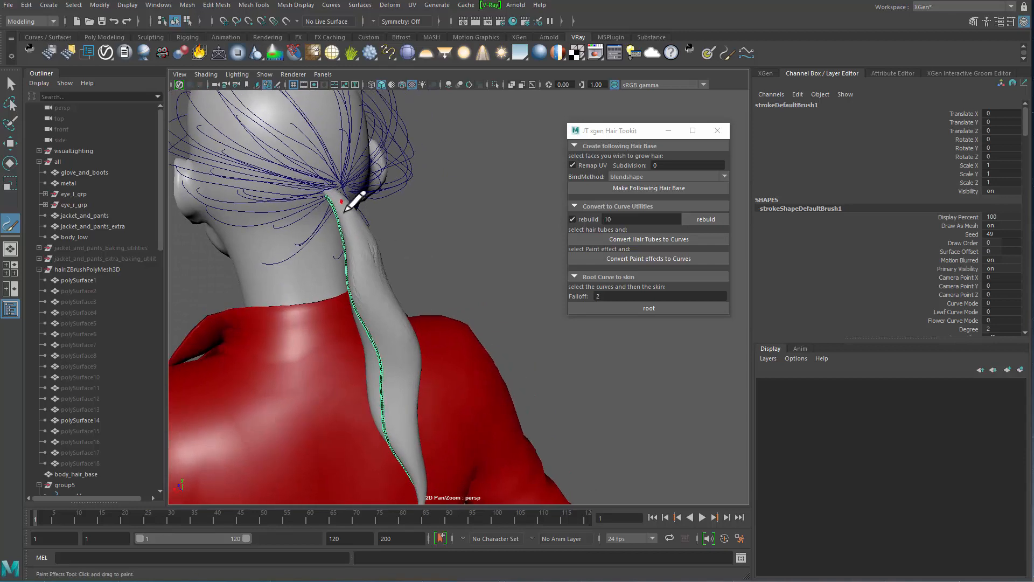
drag(408, 348, 416, 427)
Paint two more root-to-tip strokes around the opposite side of the ponytail strand.
alt+drag(443, 278, 358, 270)
alt+middle_drag(358, 270, 264, 215)
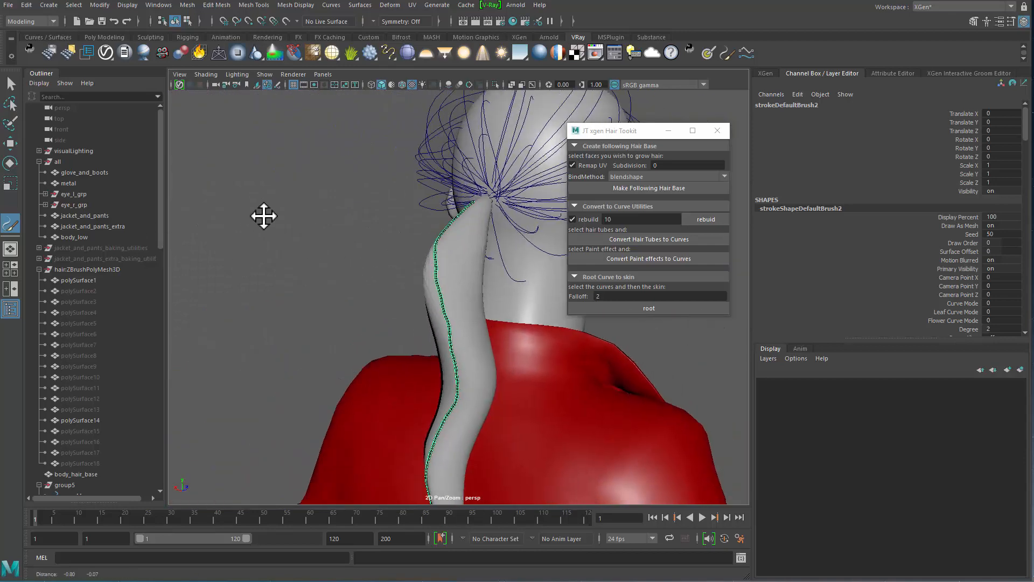
mouse_move(264, 215)
alt+right_down()
mouse_move(300, 148)
mouse_move(295, 194)
alt+right_up()
alt+drag(295, 193, 281, 197)
alt+middle_drag(280, 196, 350, 199)
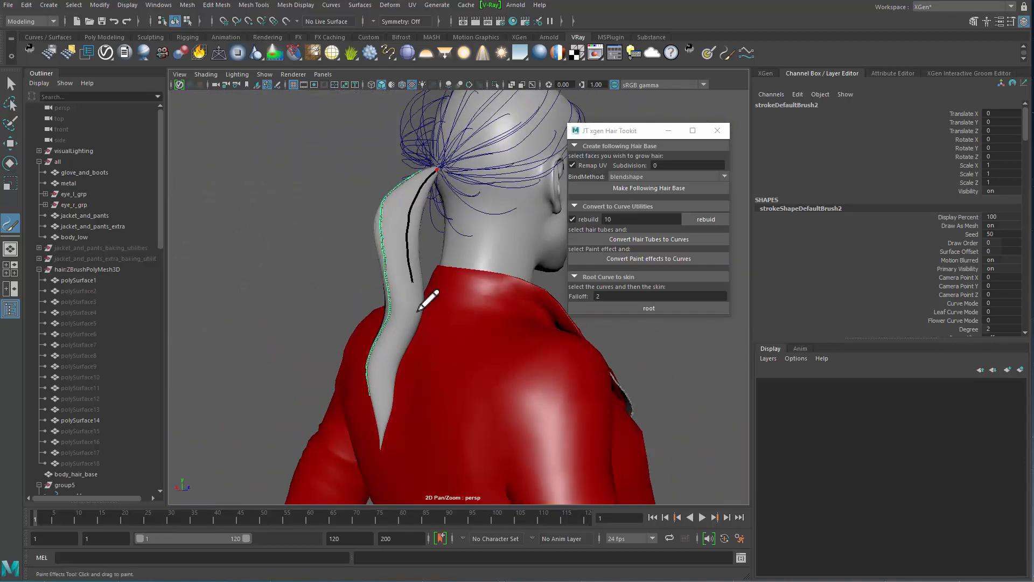
drag(389, 426, 388, 428)
mouse_move(434, 323)
alt+mouse_down()
mouse_move(404, 304)
mouse_move(364, 316)
alt+mouse_up()
alt+middle_drag(364, 317, 313, 321)
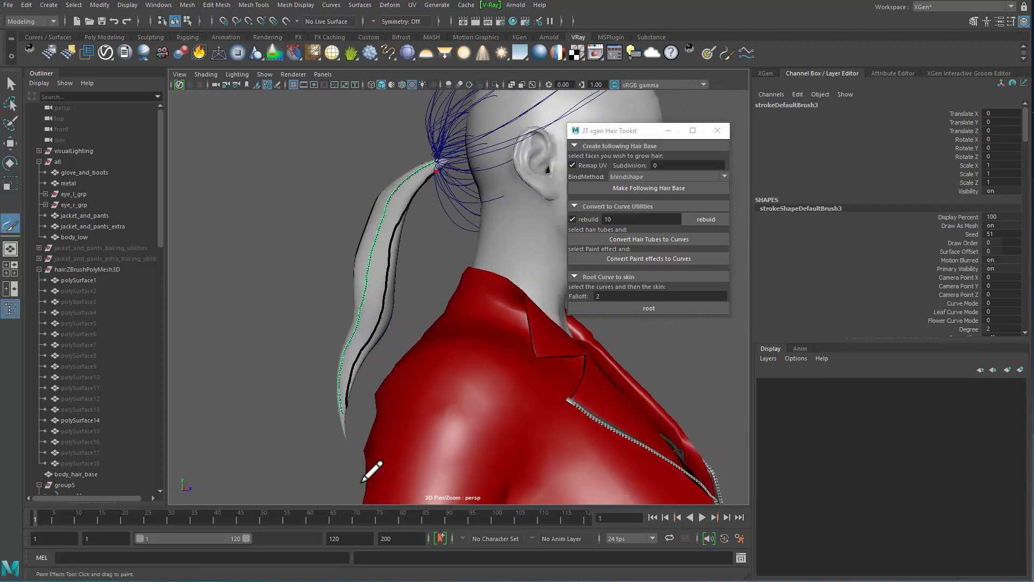
drag(362, 481, 362, 481)
Paint a fifth stroke down the unpainted side of the ponytail strand, undoing and repainting it twice.
alt+drag(425, 326, 323, 319)
alt+middle_drag(324, 318, 269, 324)
alt+drag(307, 342, 223, 348)
mouse_move(397, 204)
alt+mouse_down()
mouse_move(358, 201)
mouse_move(354, 176)
mouse_move(360, 184)
alt+mouse_up()
alt+middle_drag(360, 184, 343, 172)
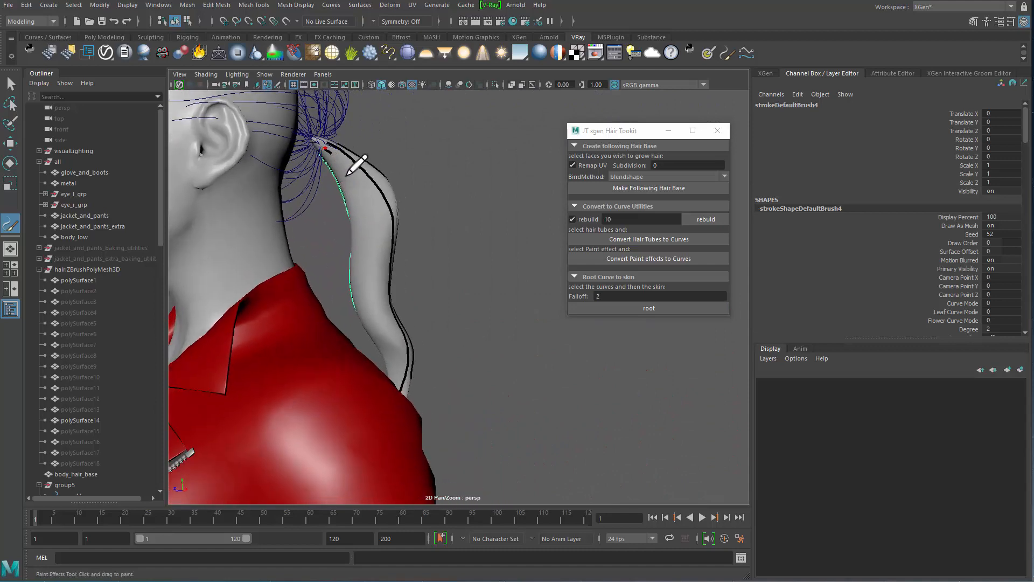
drag(384, 408, 384, 408)
mouse_move(420, 306)
alt+mouse_down()
mouse_move(371, 290)
mouse_move(393, 284)
alt+mouse_up()
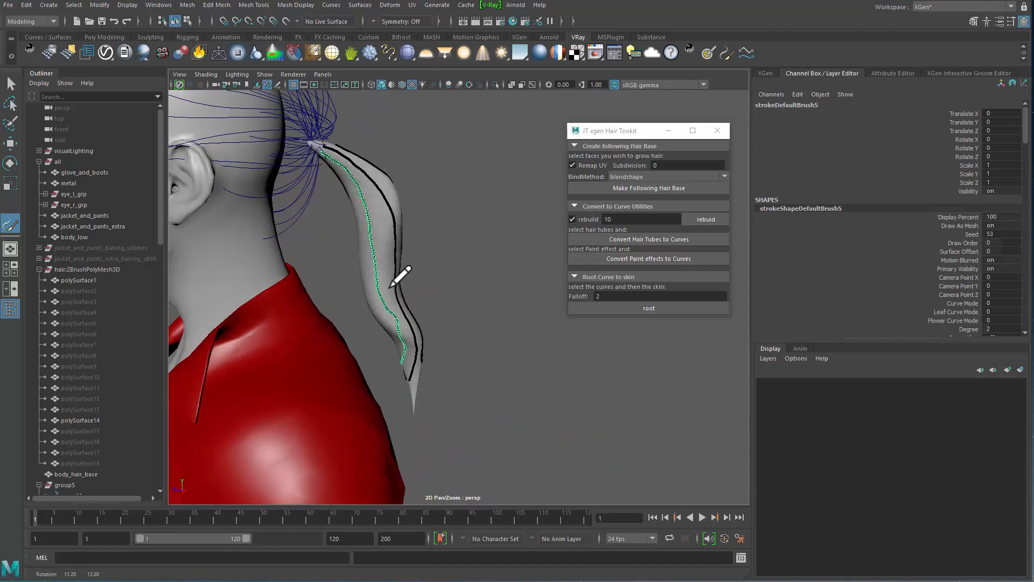
key(ctrl+z)
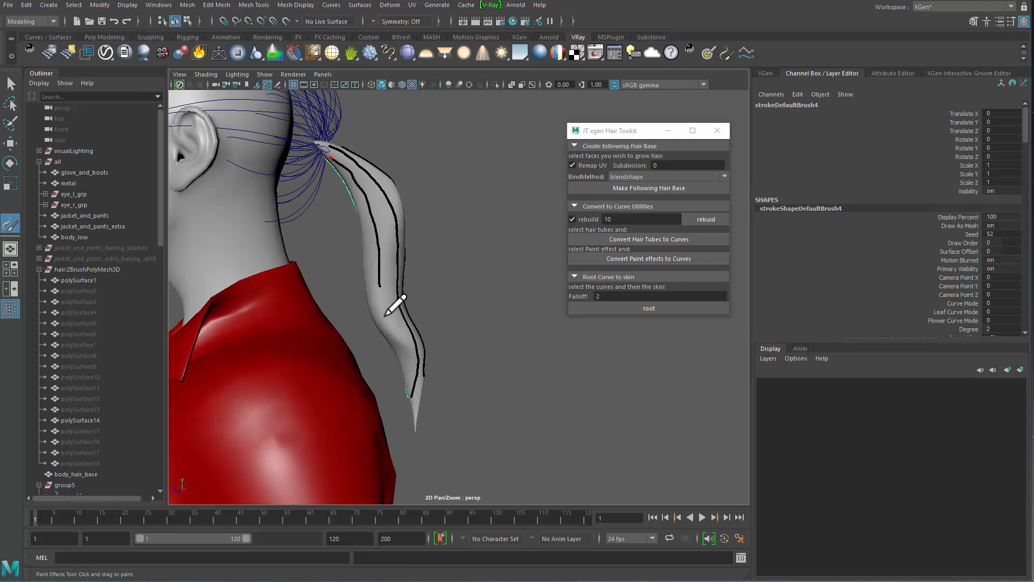
alt+drag(386, 354, 406, 254)
key(ctrl+z)
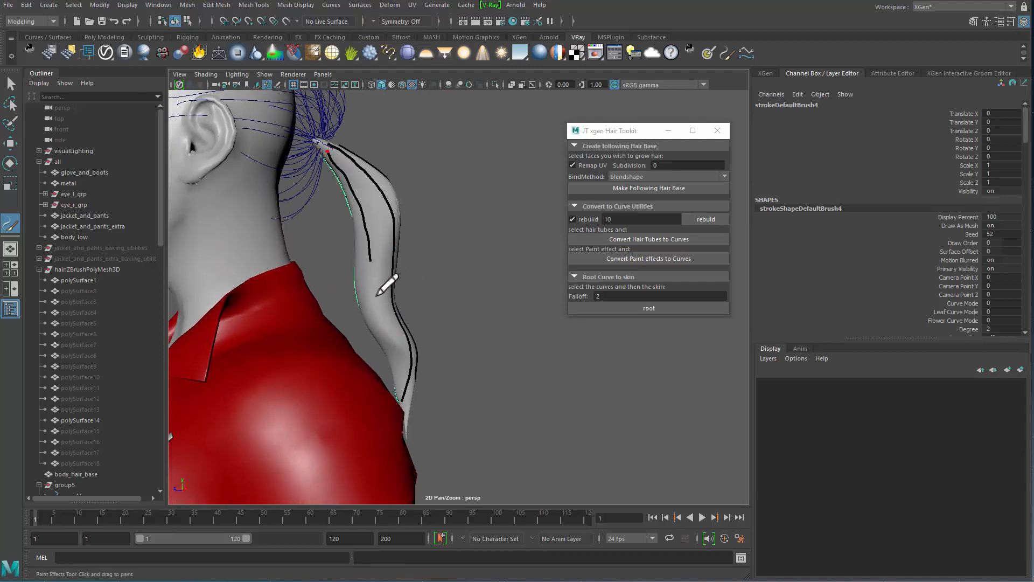
mouse_move(398, 302)
alt+mouse_down()
mouse_move(392, 282)
mouse_move(347, 296)
alt+mouse_up()
Select strokeDefaultBrush1 through strokeDefaultBrush5 and convert these Paint Effects strokes to curves with the hair toolkit.
mouse_move(104, 365)
alt+middle_down()
mouse_move(131, 321)
mouse_move(121, 112)
alt+middle_up()
key(q)
scroll(102, 404, down, 10)
click(103, 383)
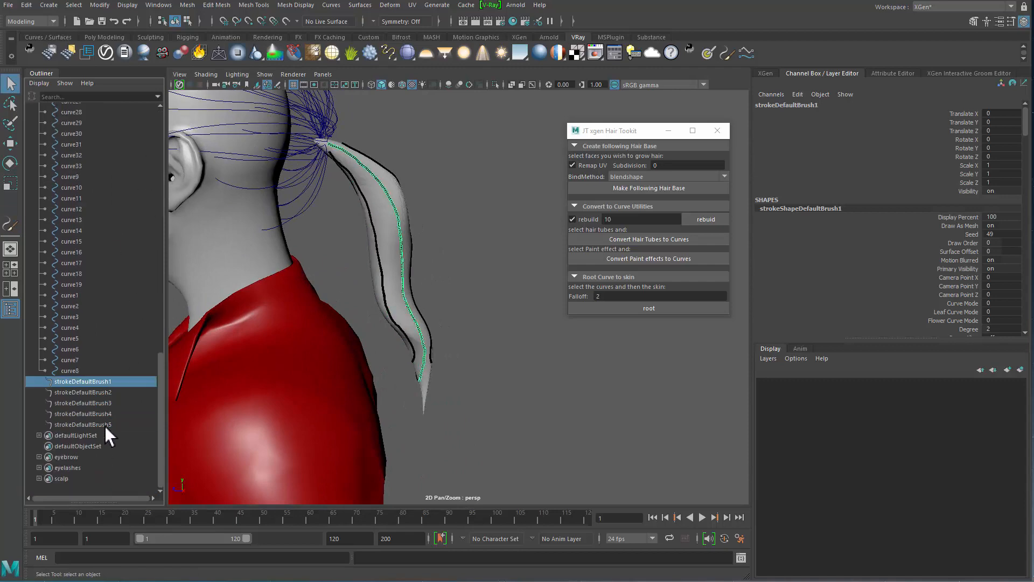
shift+click(106, 426)
mouse_move(230, 411)
alt+mouse_down()
mouse_move(276, 328)
mouse_move(237, 399)
alt+mouse_up()
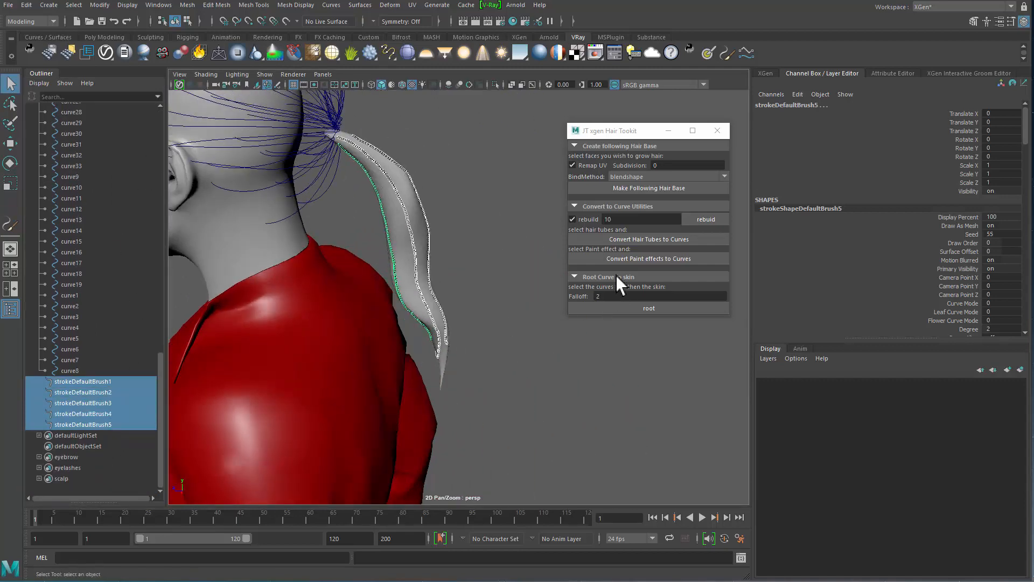
click(649, 260)
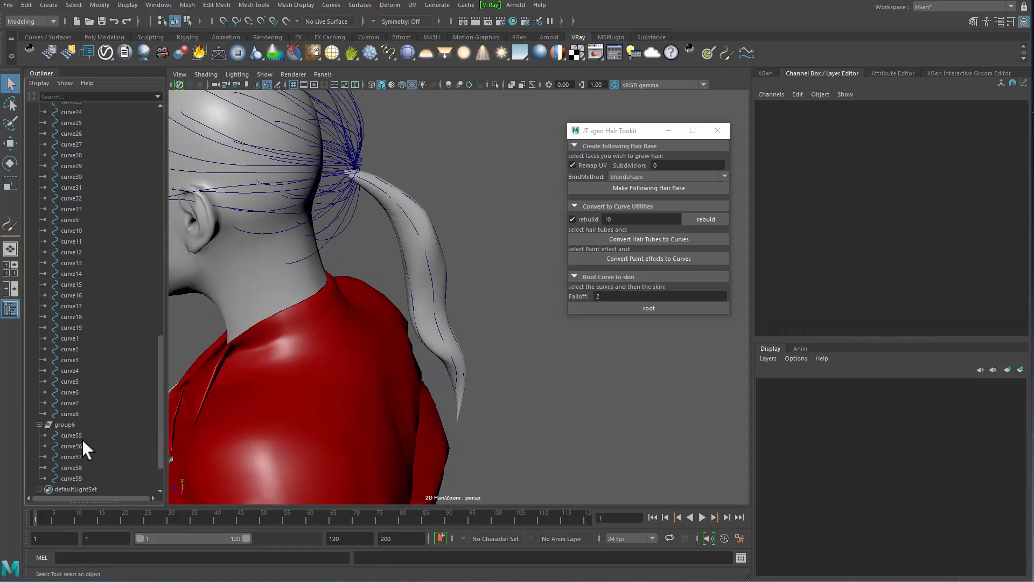
Smooth the five converted ponytail curves, curve55 through curve59.
scroll(82, 438, down, 2)
click(71, 382)
shift+click(81, 424)
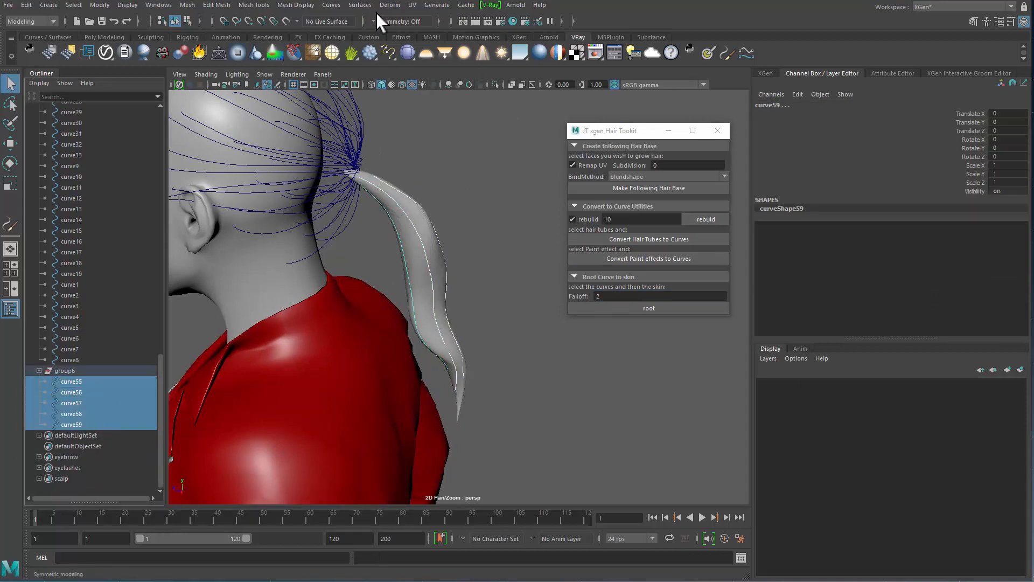
click(332, 6)
click(393, 296)
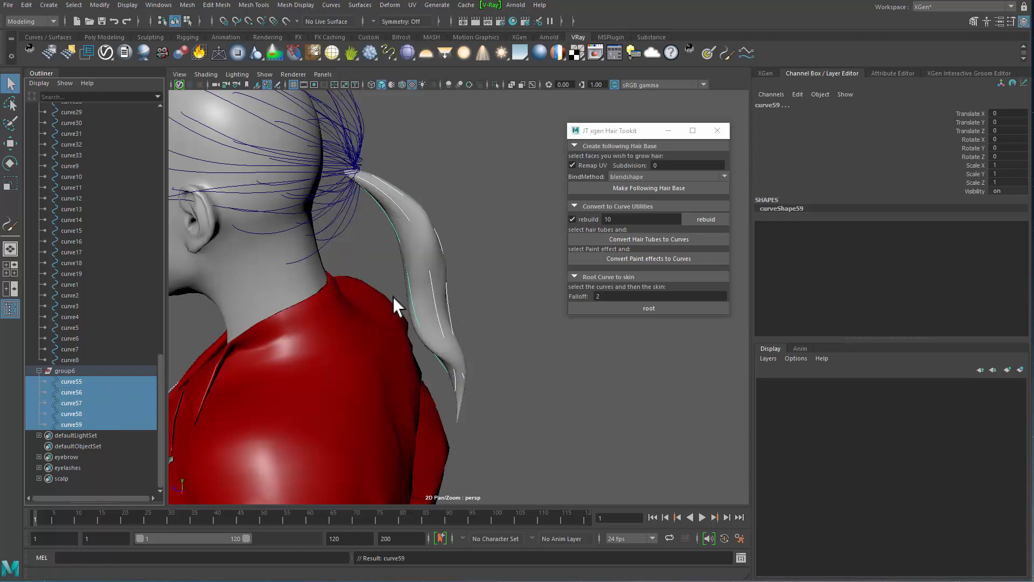
Delete the ponytail strand mesh polySurface1.
alt+drag(397, 272, 441, 355)
click(474, 363)
alt+drag(500, 391, 427, 280)
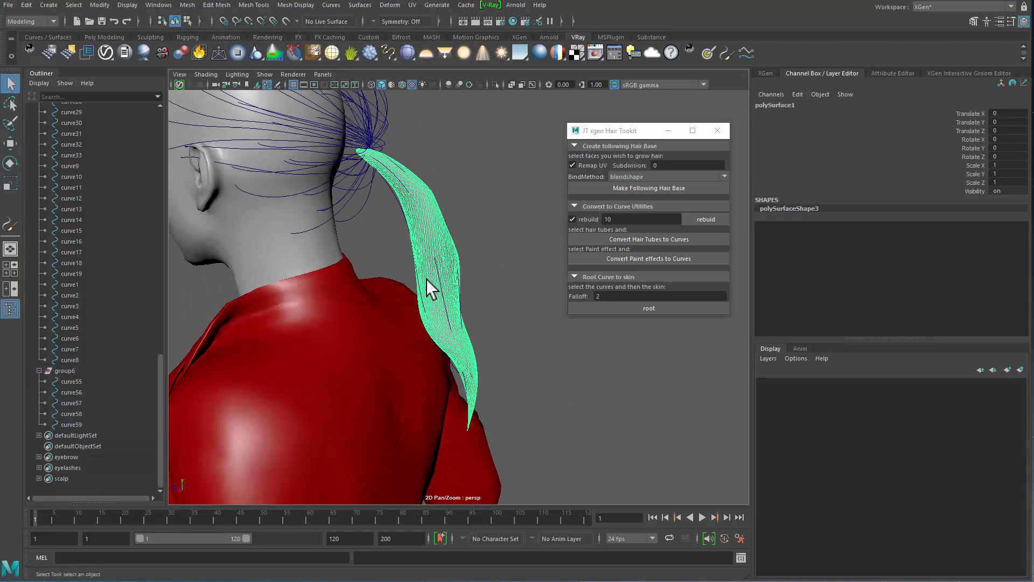
key(Delete)
Isolate the five ponytail curves together with the body_hair_base mesh.
alt+drag(302, 172, 352, 188)
drag(355, 253, 458, 272)
alt+drag(455, 269, 210, 266)
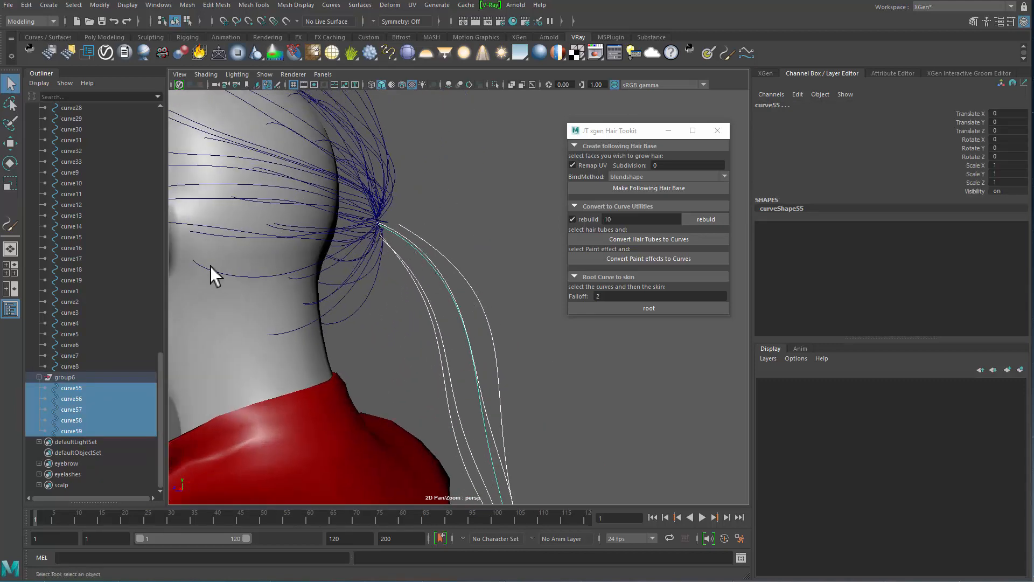
scroll(124, 302, up, 10)
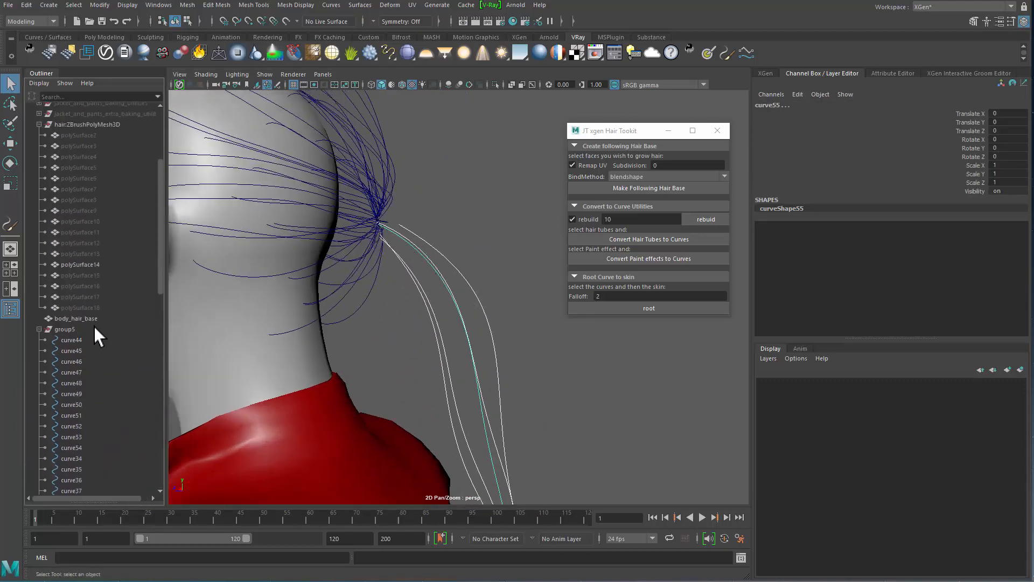
click(95, 320)
key(ctrl+1)
Root the five ponytail curves to the body_hair_base scalp mesh with the hair toolkit.
alt+drag(406, 335, 366, 296)
drag(357, 258, 494, 325)
shift+click(286, 281)
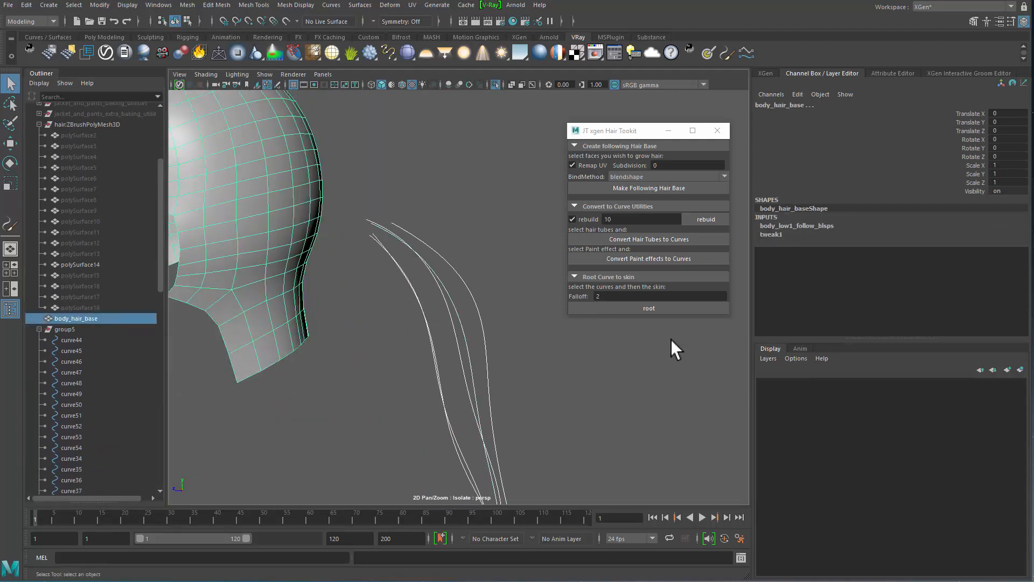
click(629, 309)
Reposition the row of control vertices nearest the head on the five ponytail curves.
alt+drag(420, 309, 398, 273)
drag(389, 227, 422, 293)
key(ctrl+z)
key(ctrl+z)
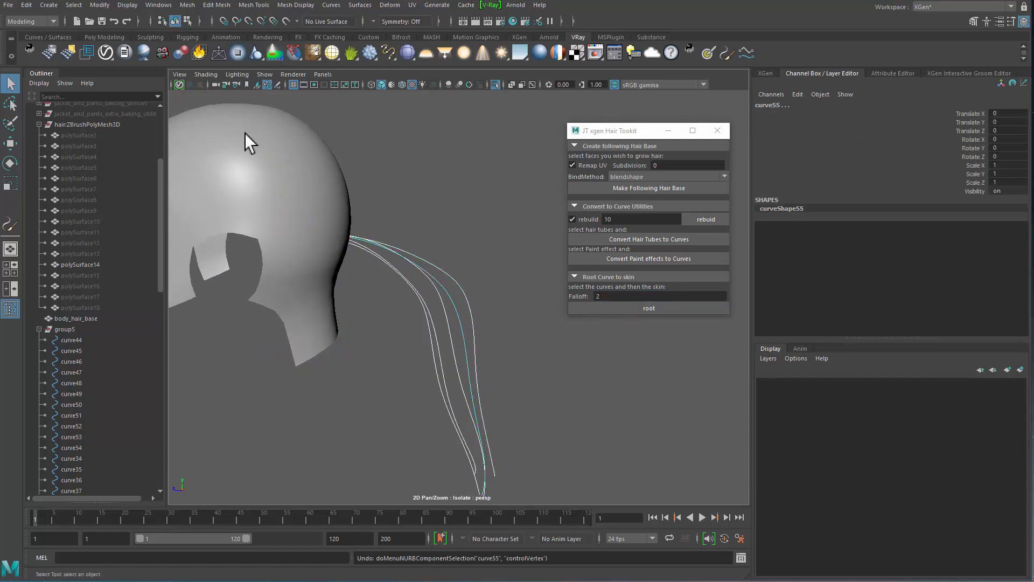
click(187, 20)
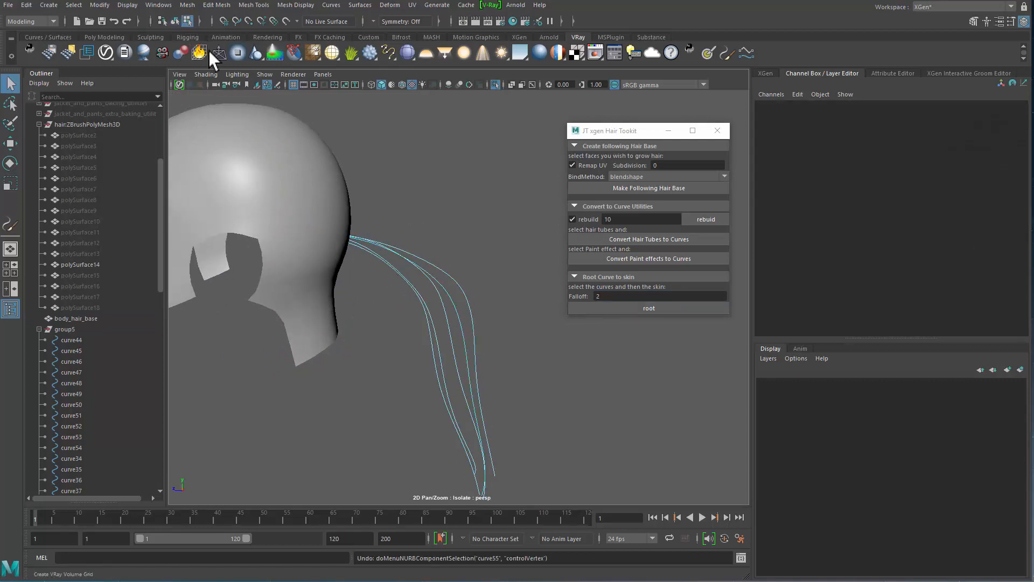
click(208, 22)
drag(378, 220, 422, 276)
key(w)
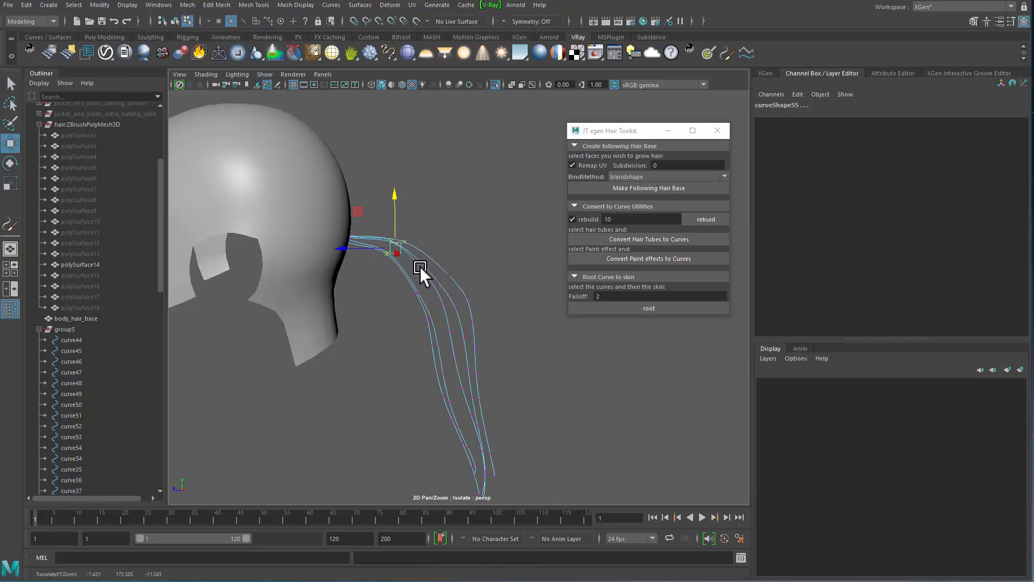
key(q)
Raise the next row of control vertices on the ponytail curves slightly and return to object selection.
click(430, 279)
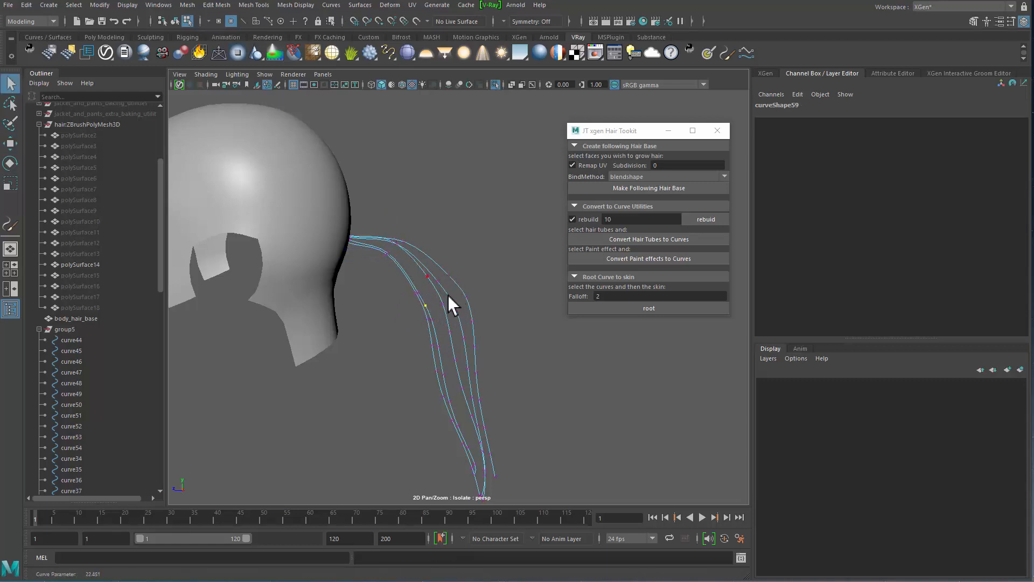
drag(499, 248, 411, 319)
key(w)
drag(444, 230, 445, 227)
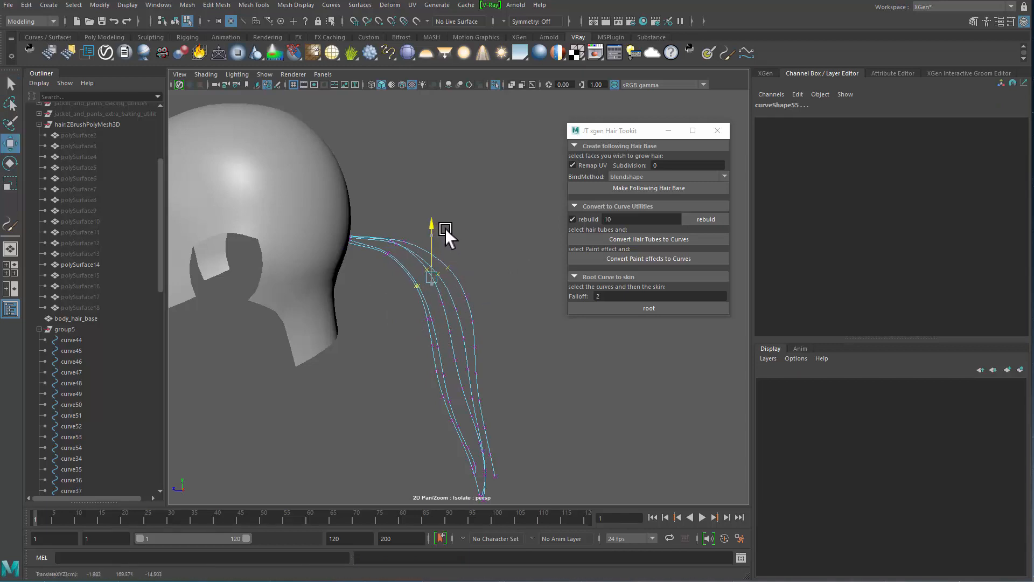
key(q)
key(F8)
Select all five ponytail curves and try rebuilding them with the existing Rebuild settings.
click(468, 254)
alt+right_drag(469, 255, 409, 284)
alt+drag(408, 283, 392, 286)
drag(515, 364, 386, 315)
alt+right_drag(387, 317, 445, 332)
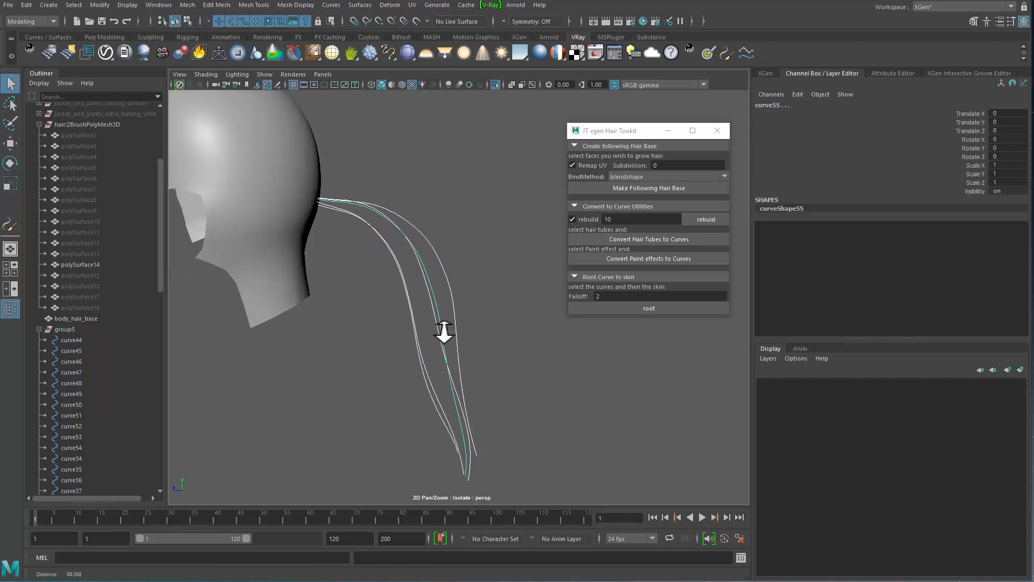
click(344, 8)
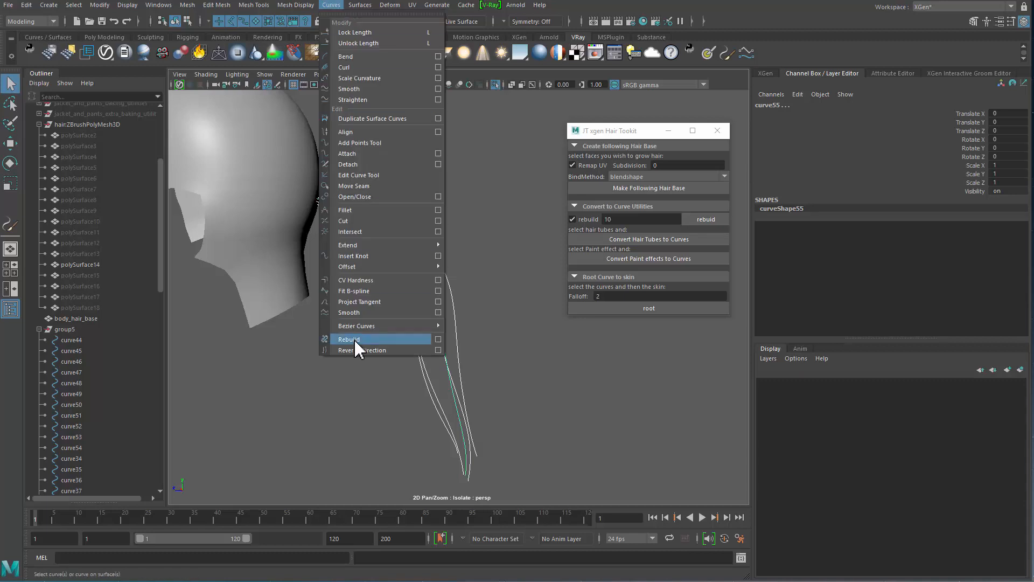
click(358, 347)
alt+drag(461, 343, 512, 412)
click(365, 353)
alt+right_drag(512, 412, 399, 386)
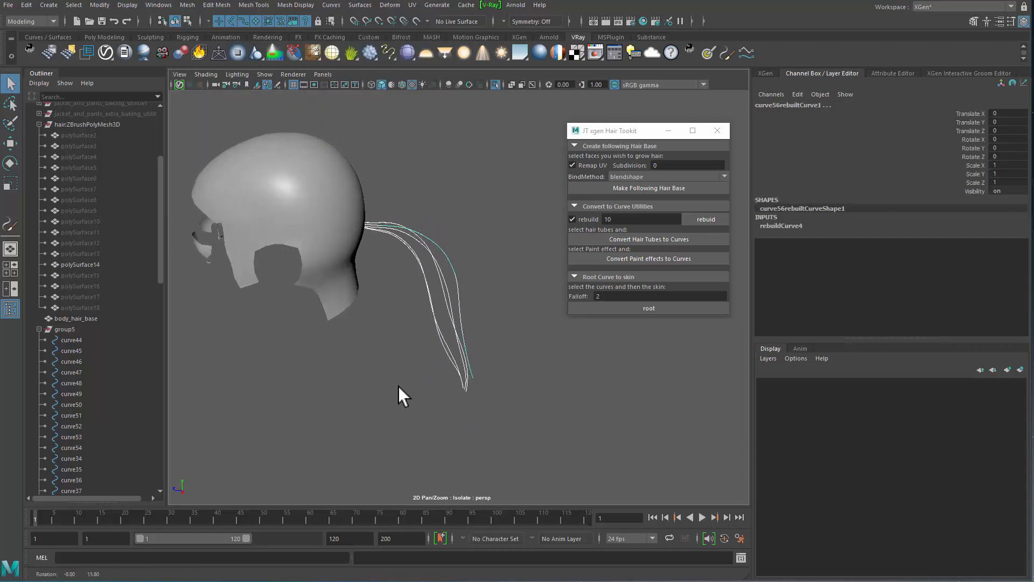
Delete the rebuilt curves' history, inspect the density of their control vertices, and undo the history deletion.
key(alt+shift+d)
alt+drag(434, 356, 444, 298)
key(F8)
alt+right_drag(444, 344, 489, 372)
alt+drag(489, 372, 445, 318)
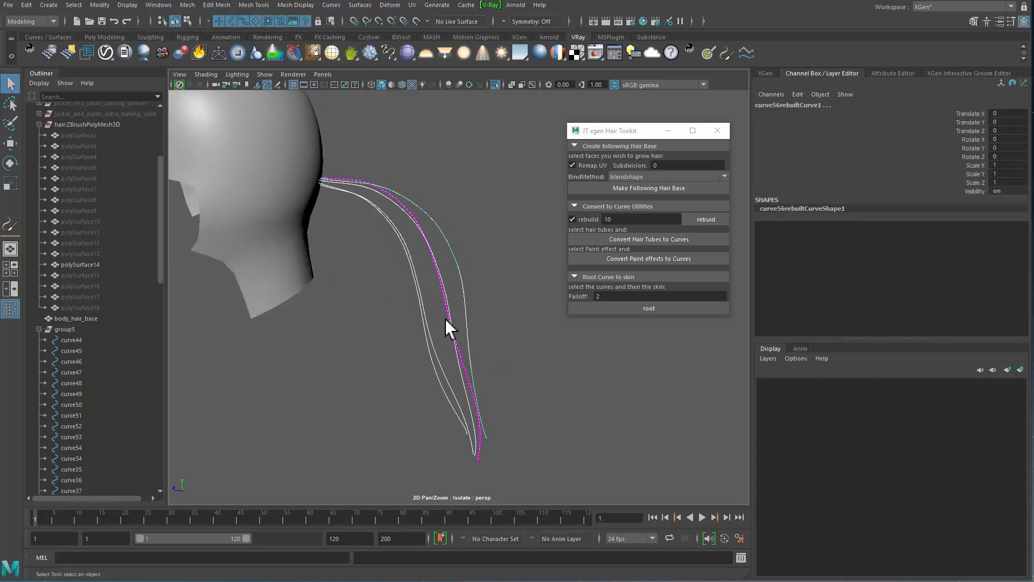
key(ctrl+z)
key(ctrl+z)
key(ctrl+z)
key(ctrl+z)
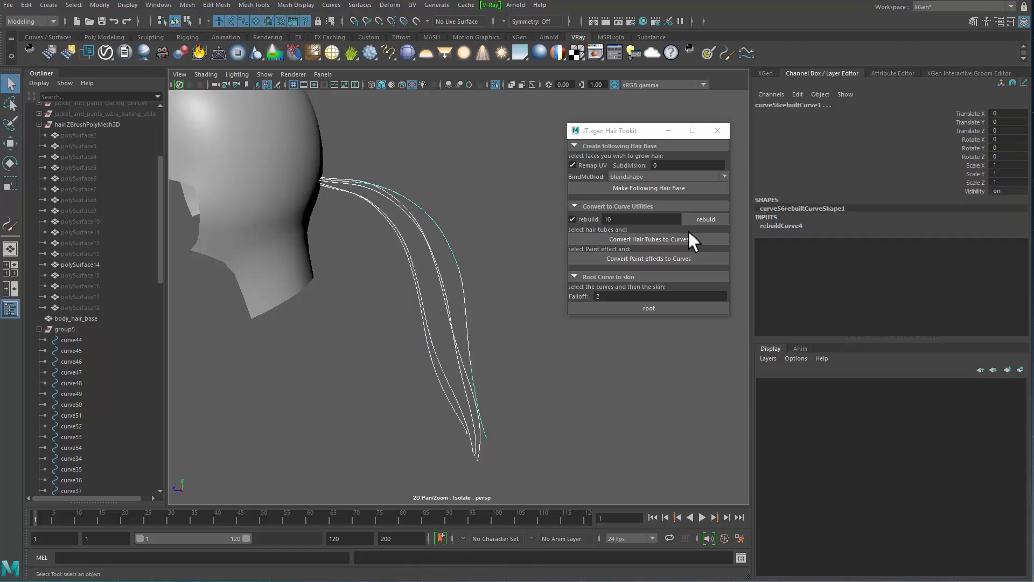
Try rebuilding the curves with the hair toolkit set to 10 and inspect one curve's control vertices.
click(699, 220)
drag(474, 241, 366, 302)
alt+drag(429, 226, 414, 263)
right_drag(458, 235, 431, 231)
drag(501, 176, 407, 335)
Exit the isolated view and delete the five rebuilt curves, curve55rebuiltCurve1 through curve59rebuiltCurve1.
key(ctrl+1)
scroll(148, 267, down, 10)
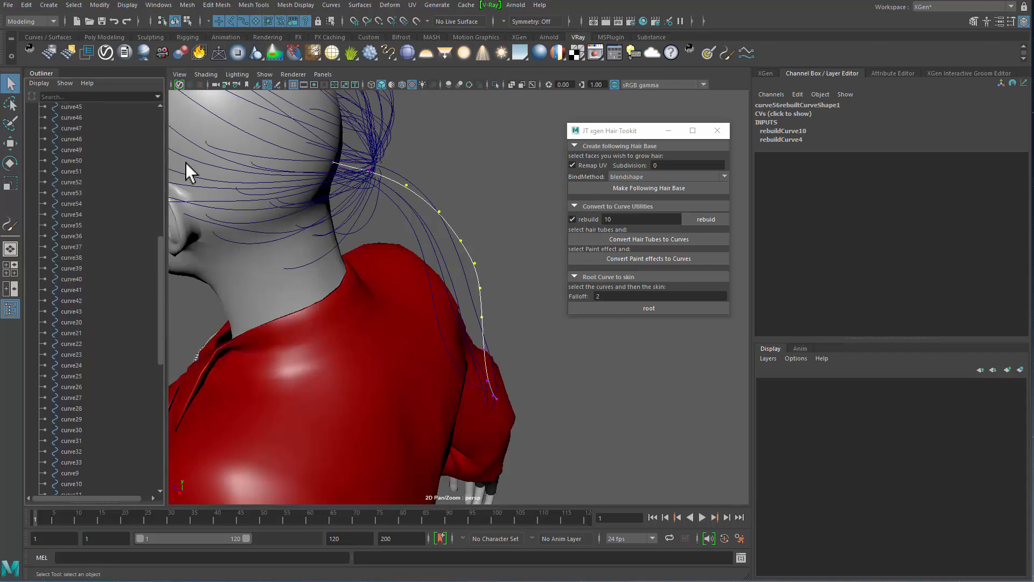
click(86, 382)
shift+click(102, 425)
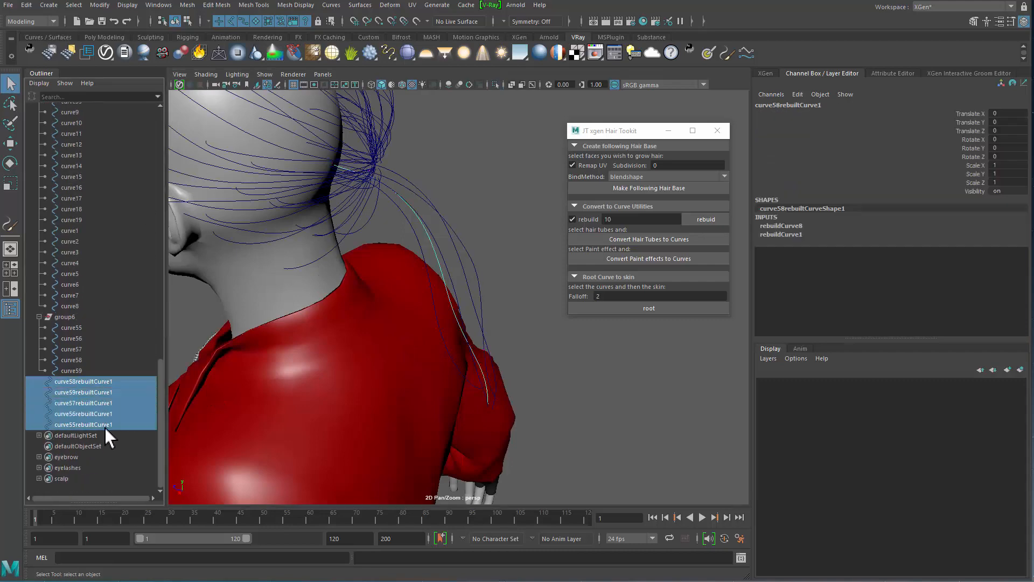
alt+drag(344, 345, 410, 299)
key(Delete)
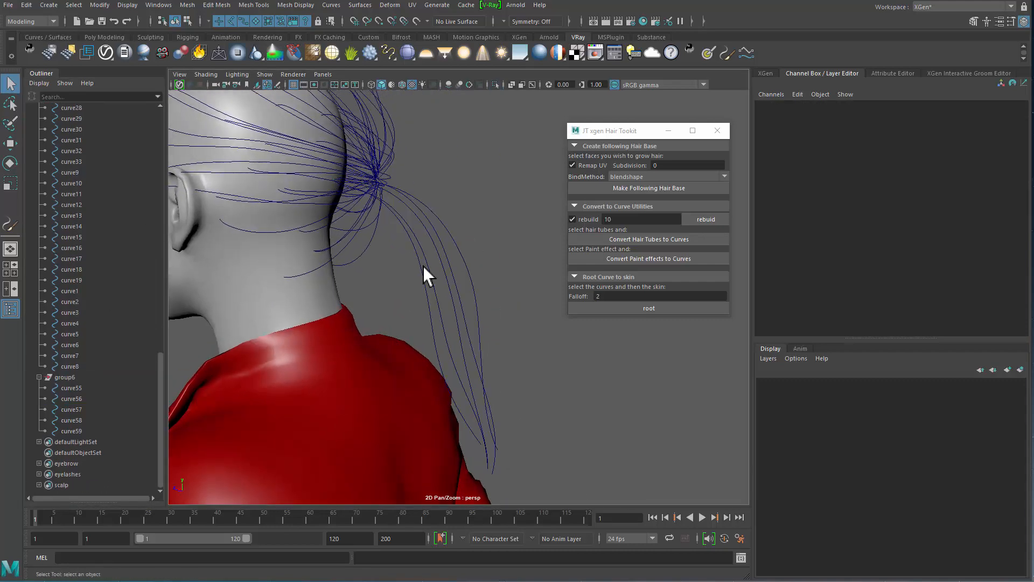
Select curve55 through curve59 and rebuild them with the number of spans set to 10.
click(67, 388)
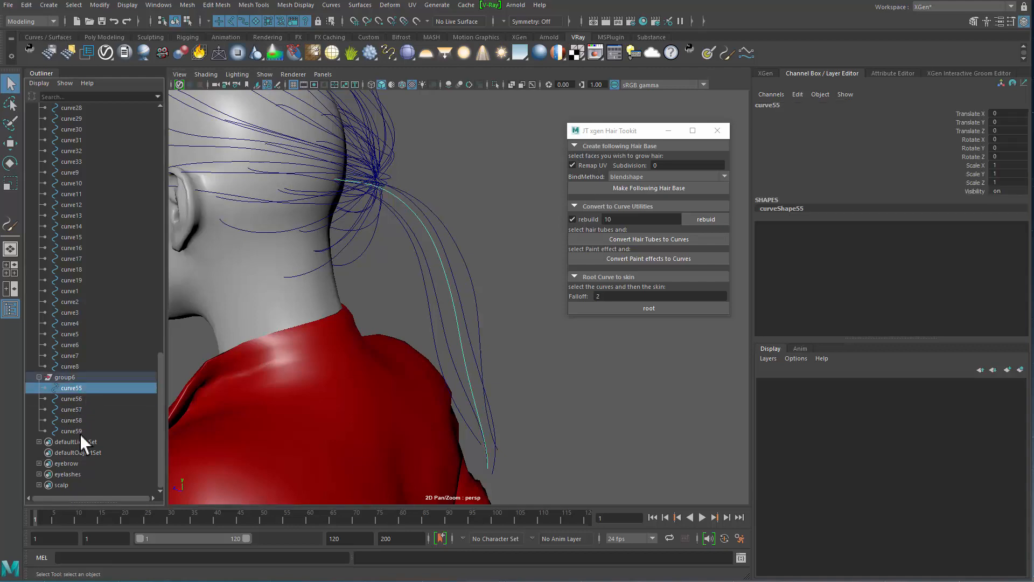
shift+click(80, 431)
alt+drag(459, 347, 464, 290)
click(332, 5)
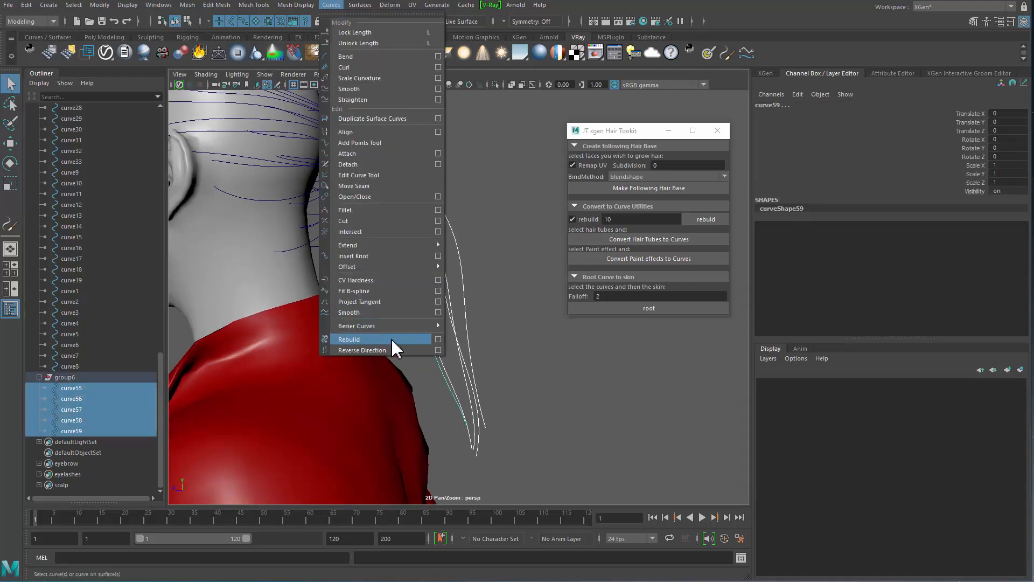
click(438, 339)
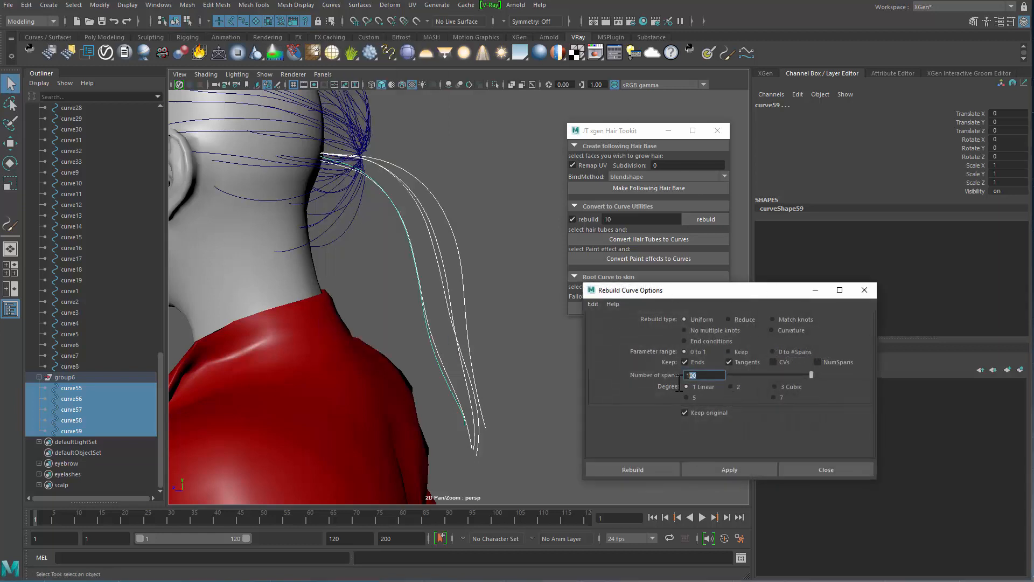
key(ctrl+a)
text(10)
click(719, 467)
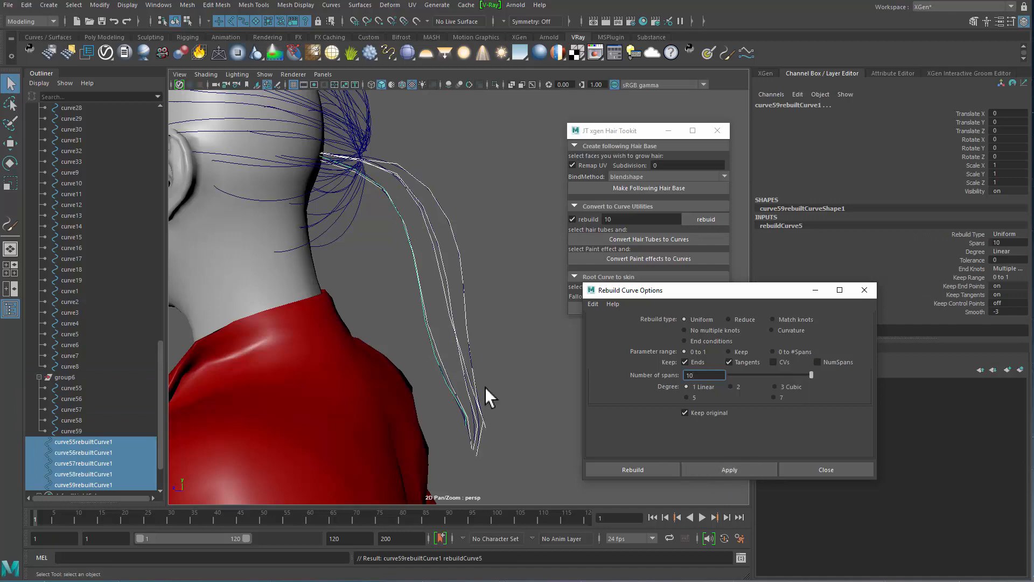
Undo the linear rebuild and rebuild the curves with the degree set to 3 Cubic.
key(ctrl+z)
click(792, 387)
click(733, 474)
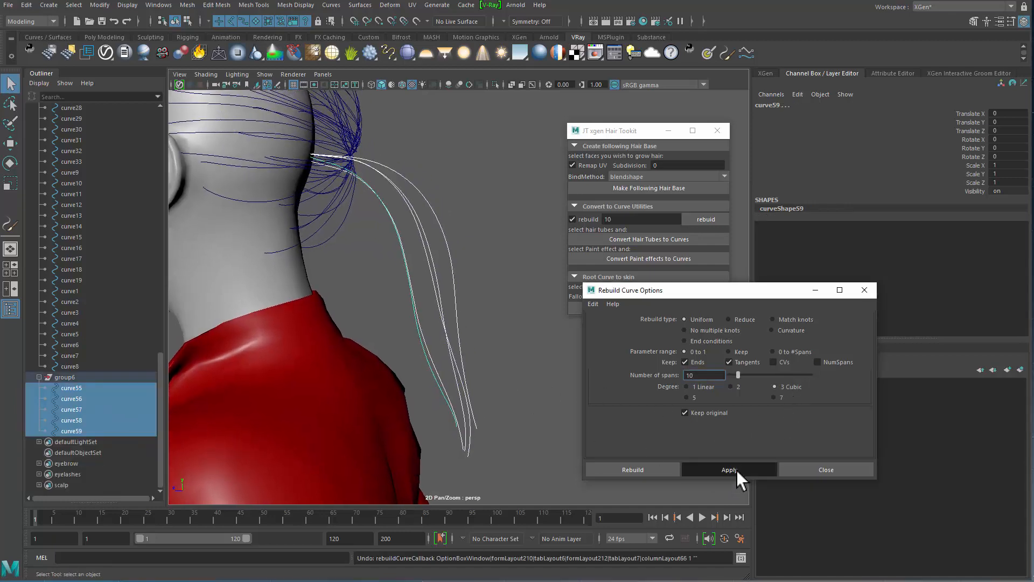
Delete the original curves curve55 through curve59 and the emptied group6.
alt+middle_drag(409, 361, 401, 307)
click(91, 388)
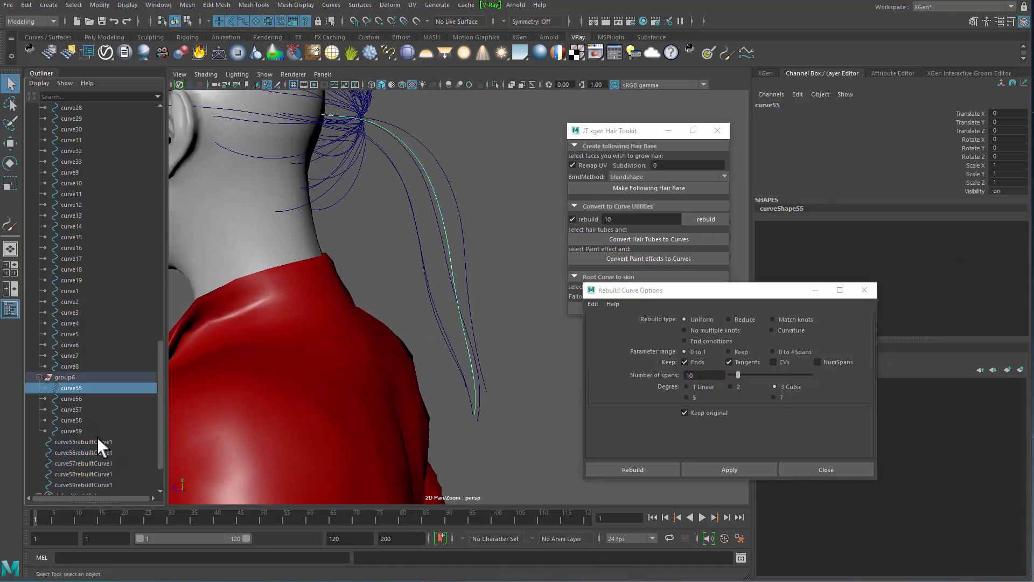
shift+click(102, 431)
key(Delete)
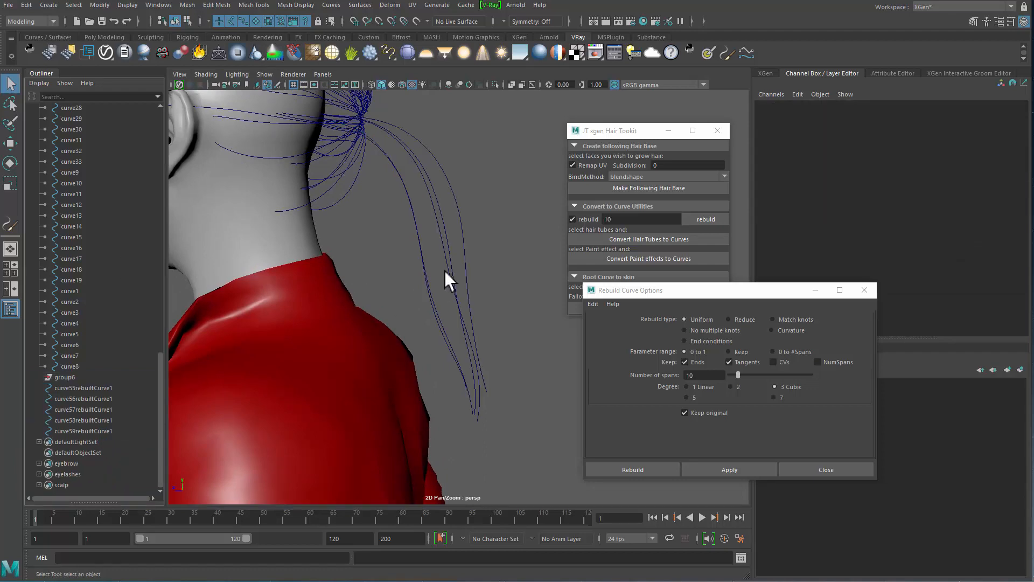
mouse_move(445, 279)
alt+mouse_down()
mouse_move(347, 264)
mouse_move(454, 280)
alt+mouse_up()
drag(509, 220, 395, 267)
click(75, 377)
key(Delete)
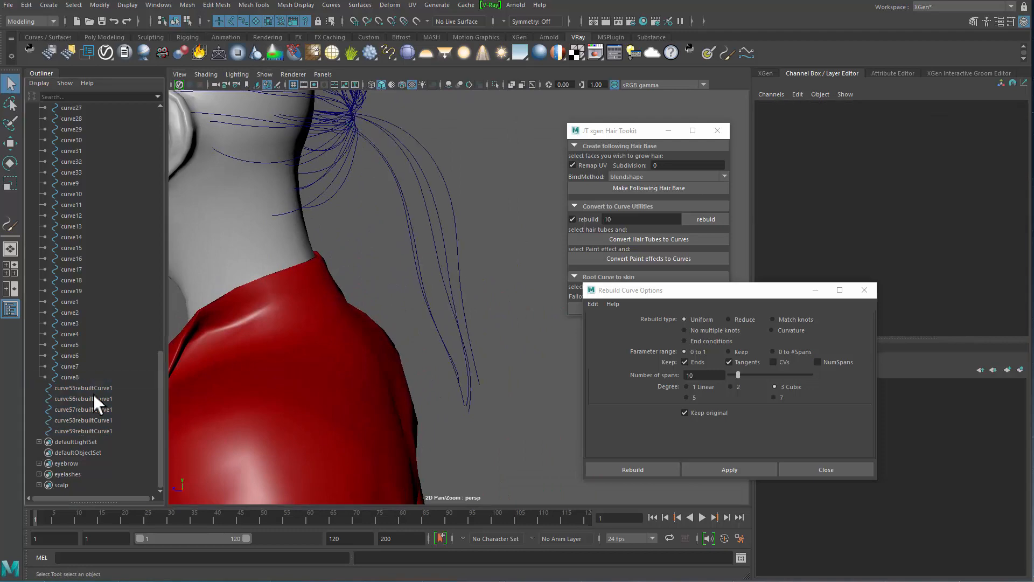
Examine the rebuilt ponytail curves against the scalp curves from several angles, selecting each set in turn.
click(88, 389)
shift+click(102, 432)
alt+drag(388, 254, 393, 322)
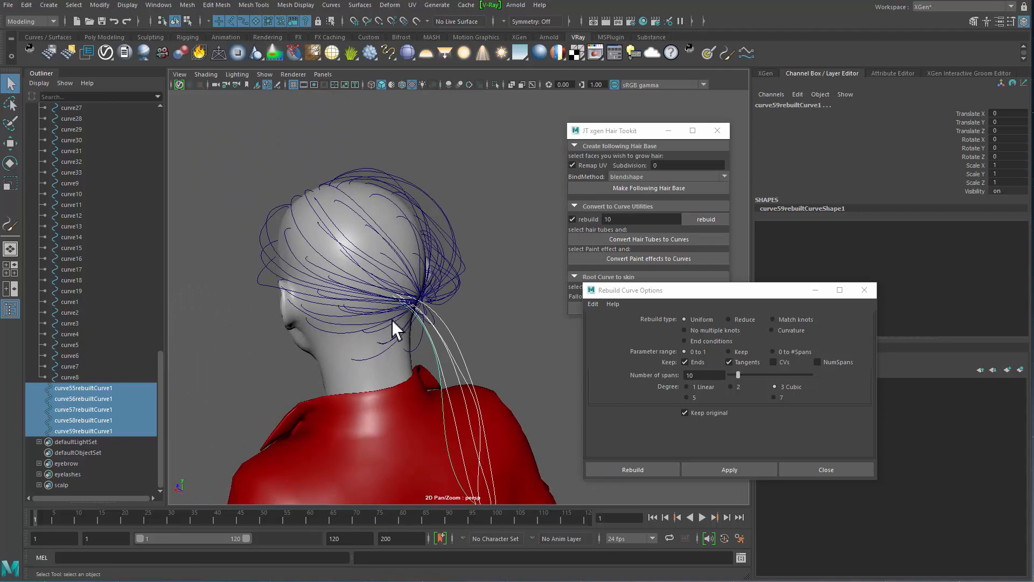
alt+drag(382, 324, 431, 190)
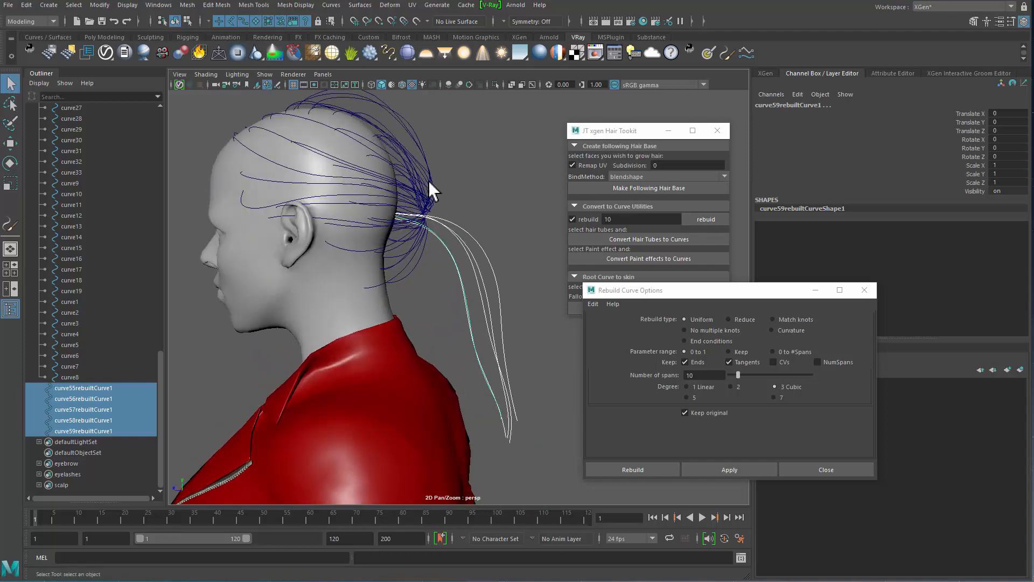
click(517, 223)
drag(500, 286, 463, 229)
click(485, 162)
drag(486, 153, 419, 190)
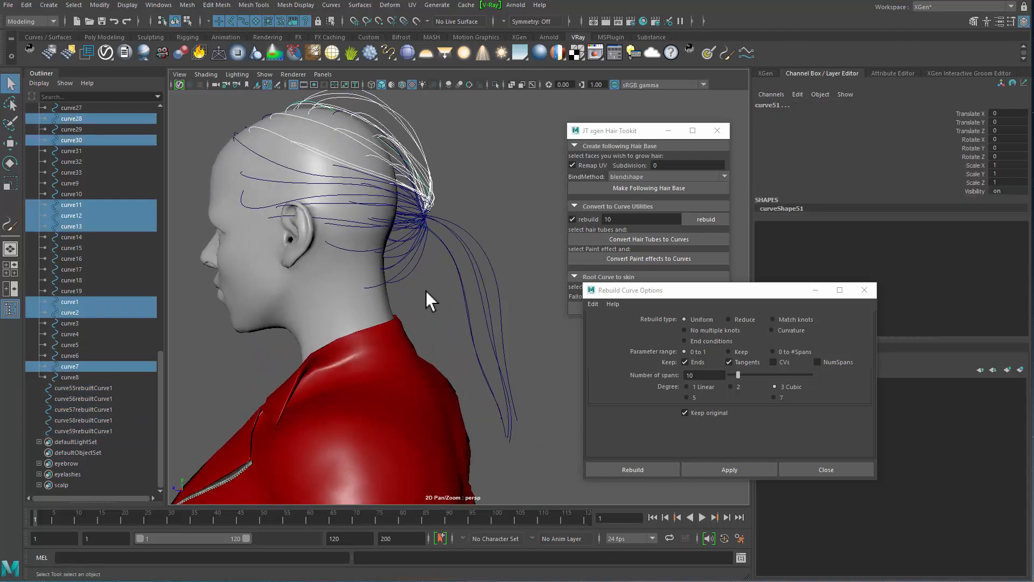
click(495, 248)
drag(509, 227, 448, 291)
alt+drag(448, 291, 472, 420)
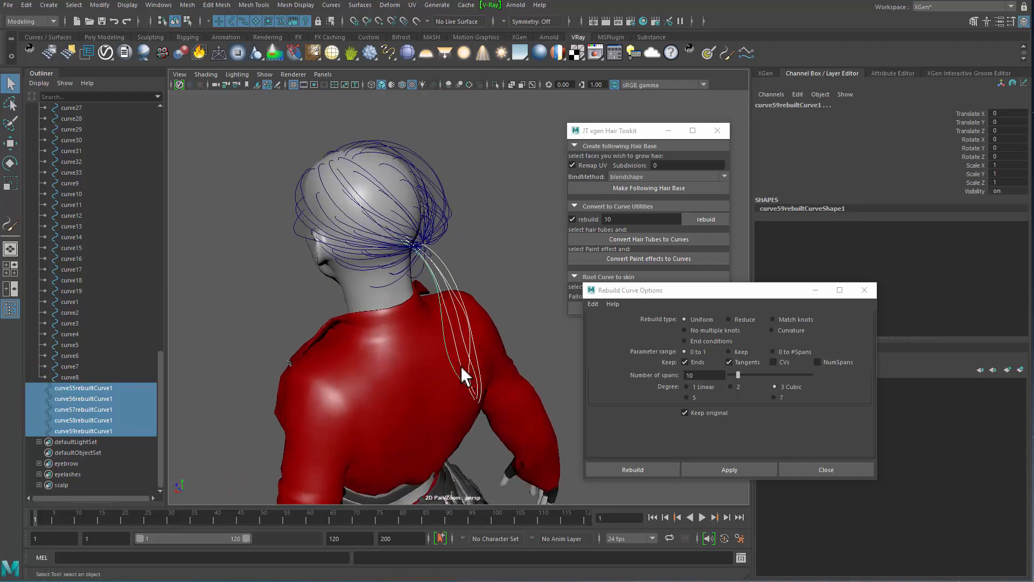
alt+drag(464, 375, 372, 274)
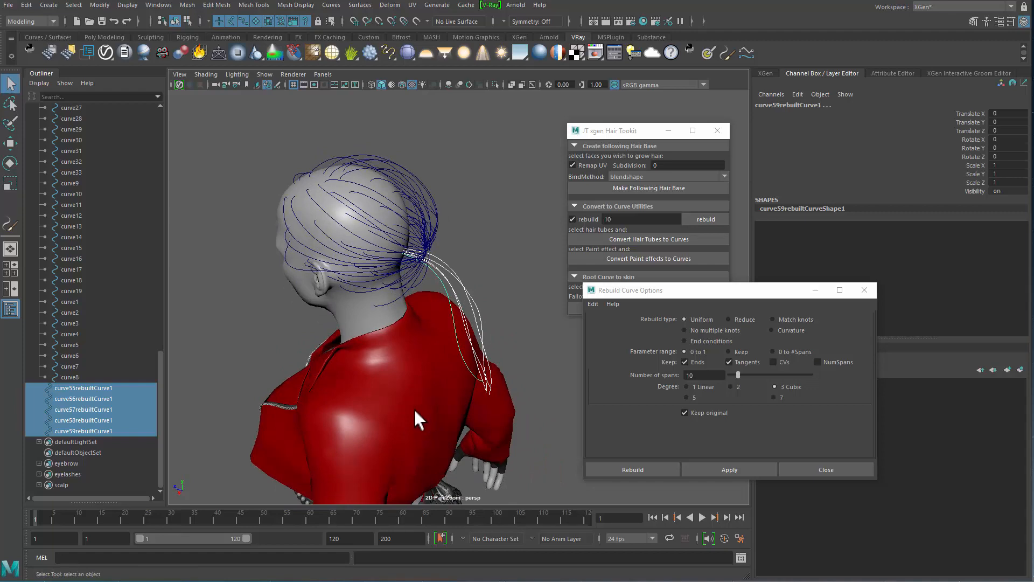
Inspect the rebuilt ponytail curves in side profile against the head and scalp curves.
alt+drag(424, 370, 505, 227)
click(505, 228)
drag(450, 302, 448, 300)
alt+drag(448, 300, 507, 254)
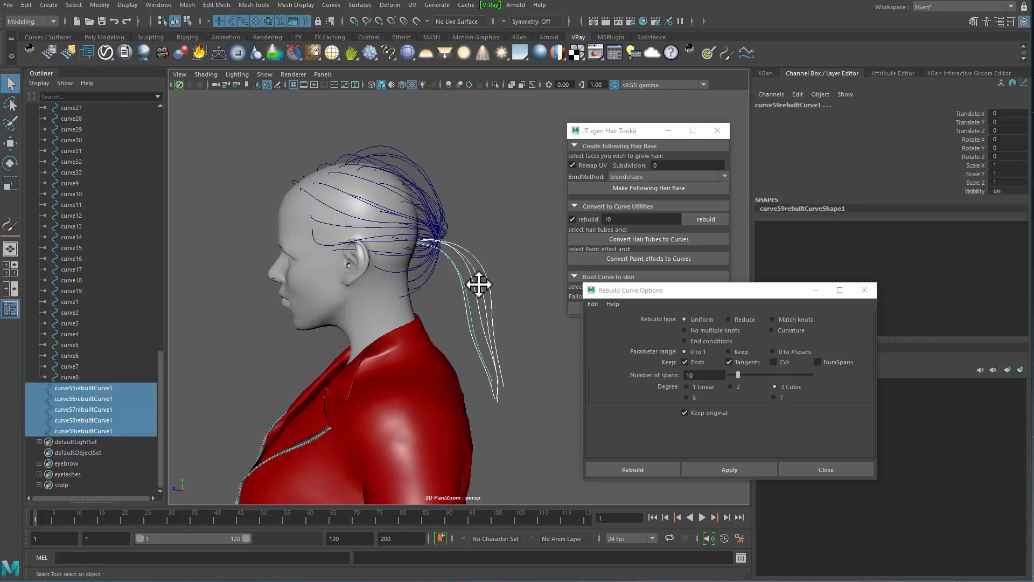
alt+middle_drag(478, 285, 454, 289)
key(ctrl+1)
key(ctrl+1)
Unhide the hair meshes polySurface2 through polySurface18 and isolate them in the view.
scroll(88, 357, up, 6)
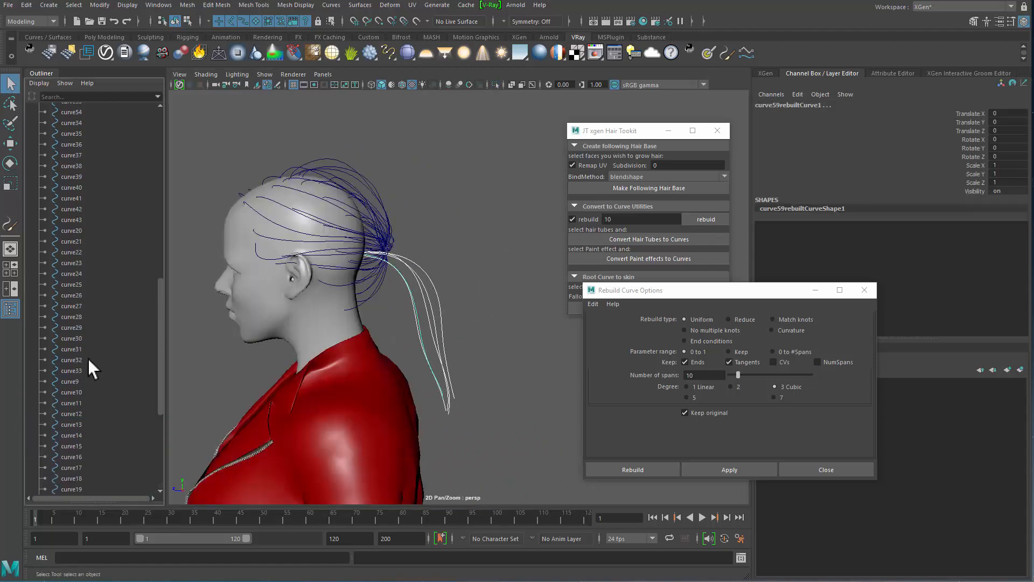
scroll(88, 358, up, 10)
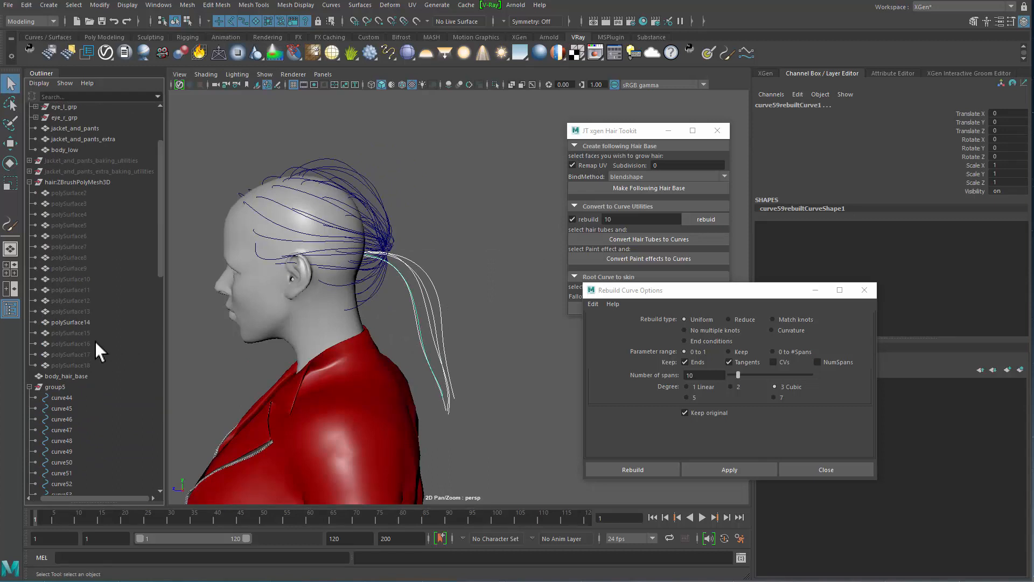
click(95, 333)
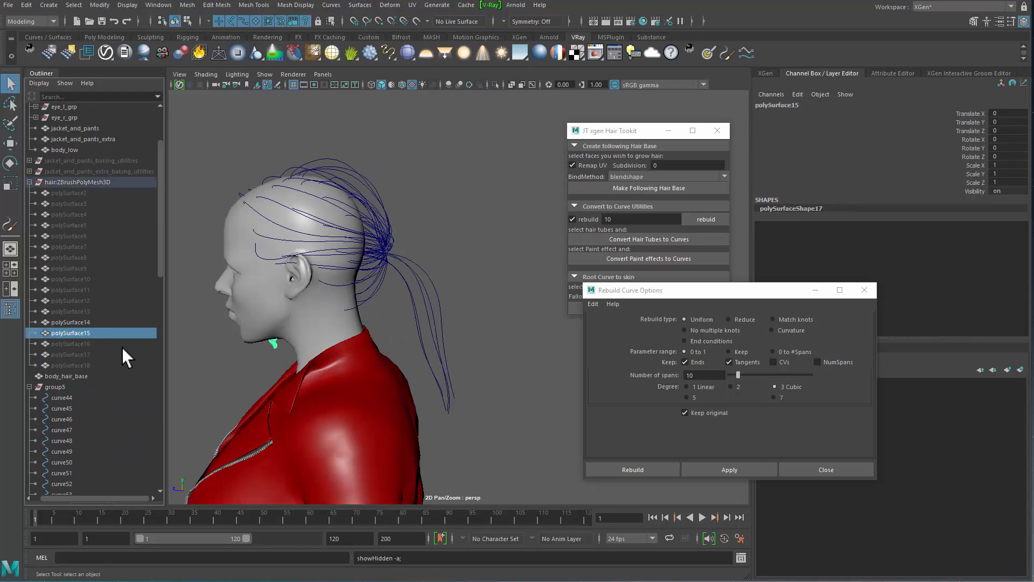
key(ctrl+z)
click(93, 197)
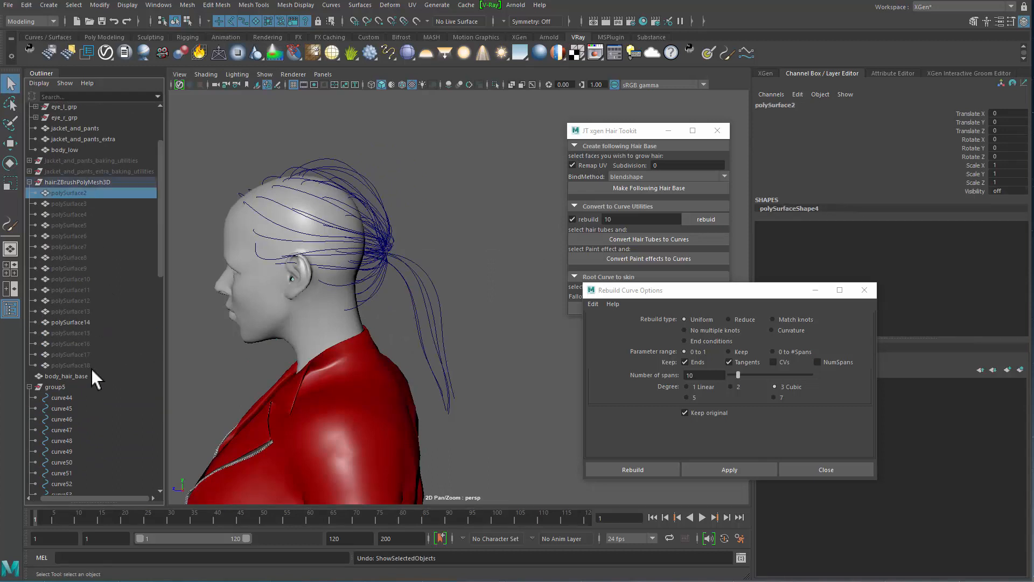
shift+click(92, 369)
key(shift+h)
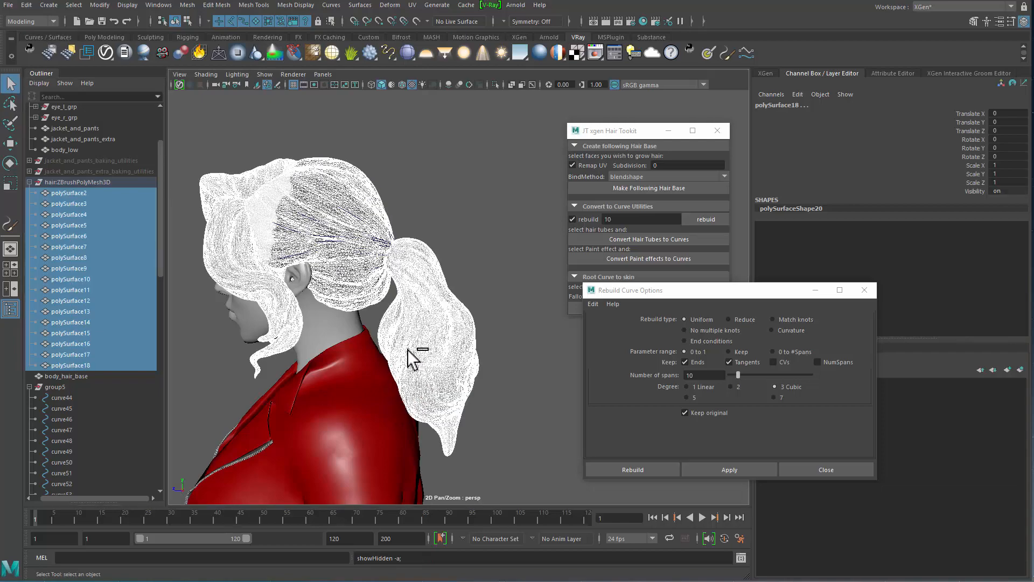
key(ctrl+1)
Hide the scalp and front hair meshes and the other ponytail strands, leaving only polySurface2 visible.
alt+drag(286, 381, 242, 279)
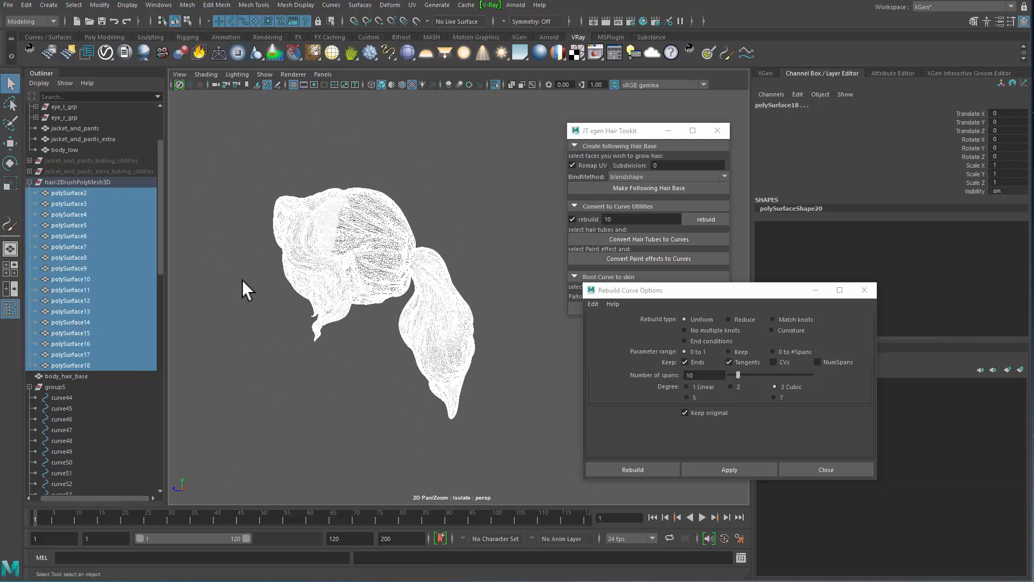
drag(373, 393, 344, 403)
key(ctrl+h)
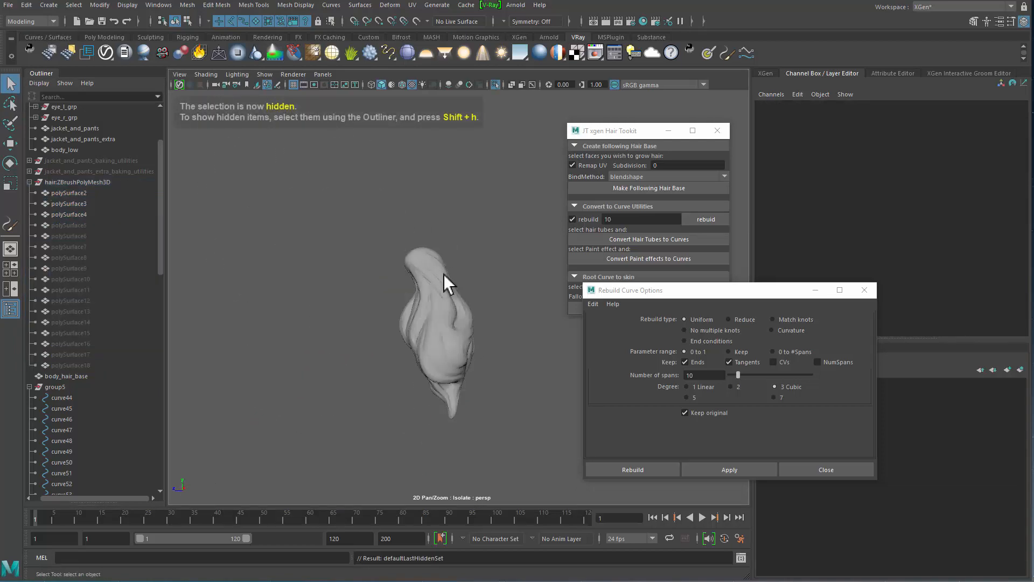
click(467, 344)
key(ctrl+h)
click(458, 338)
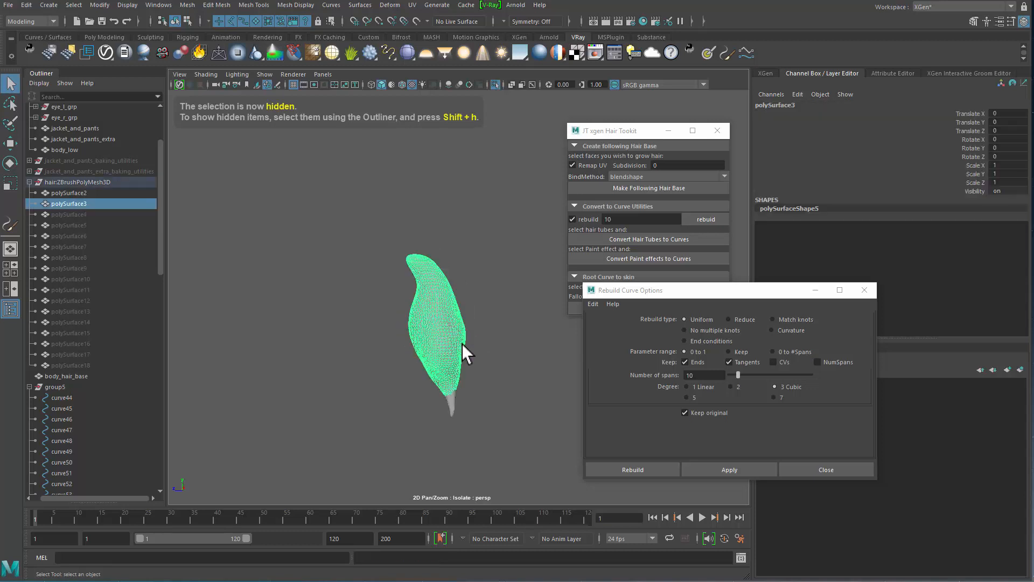
key(ctrl+h)
click(458, 361)
key(ctrl+h)
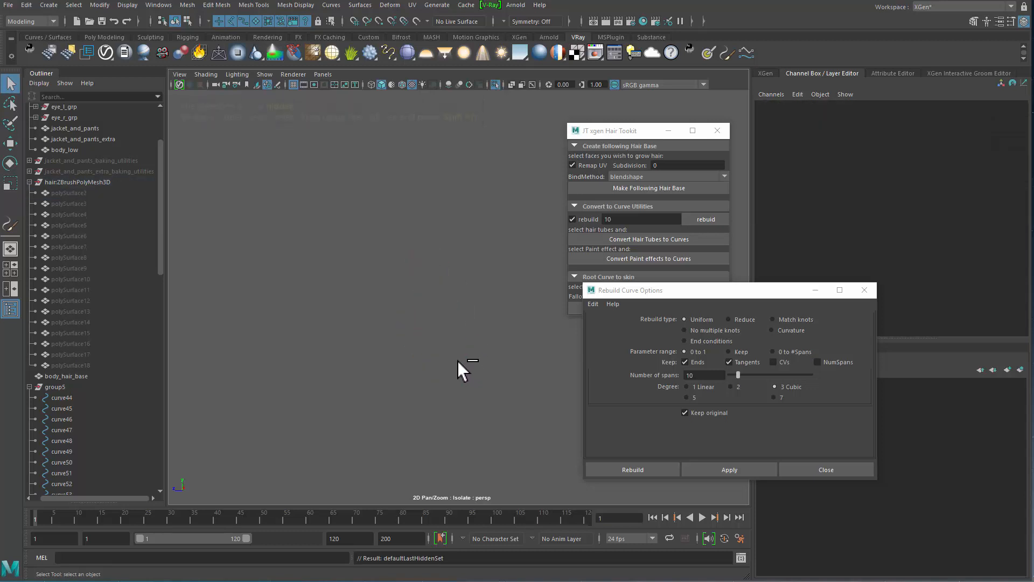
key(ctrl+z)
Make the ponytail strand mesh polySurface2 paintable for Paint Effects.
alt+middle_drag(437, 299, 415, 279)
alt+right_drag(442, 296, 506, 302)
drag(473, 251, 371, 341)
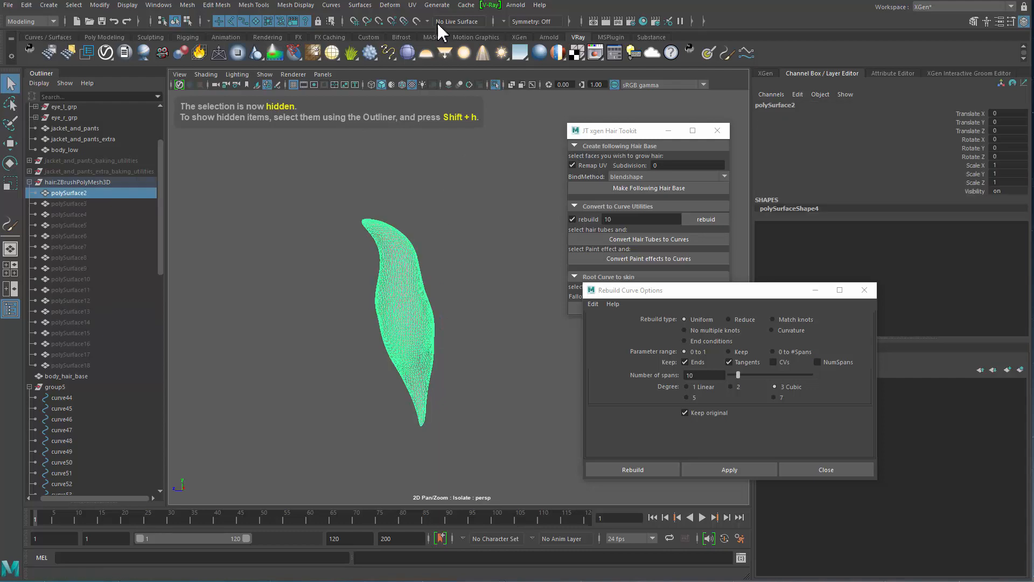
click(437, 5)
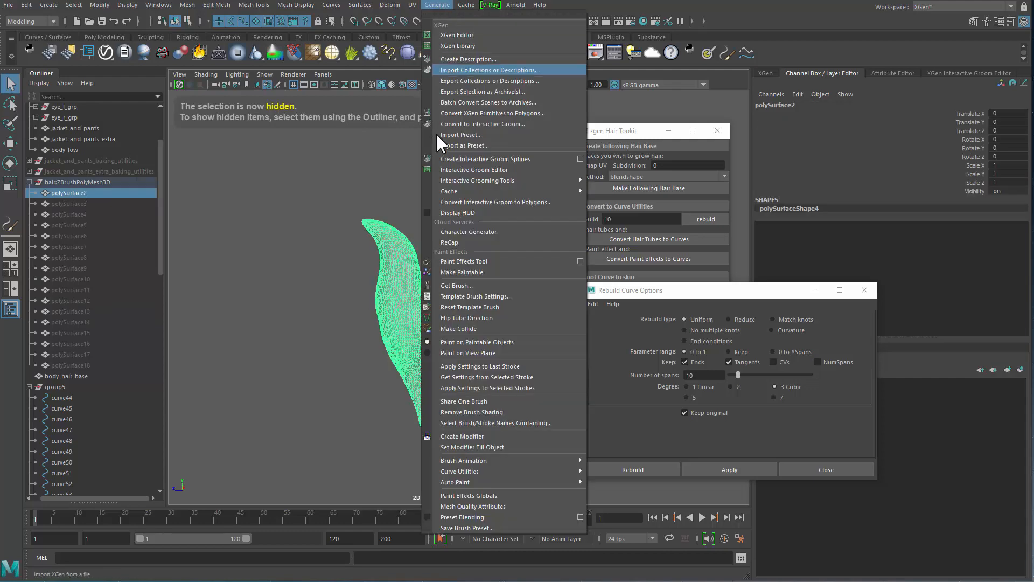
click(470, 272)
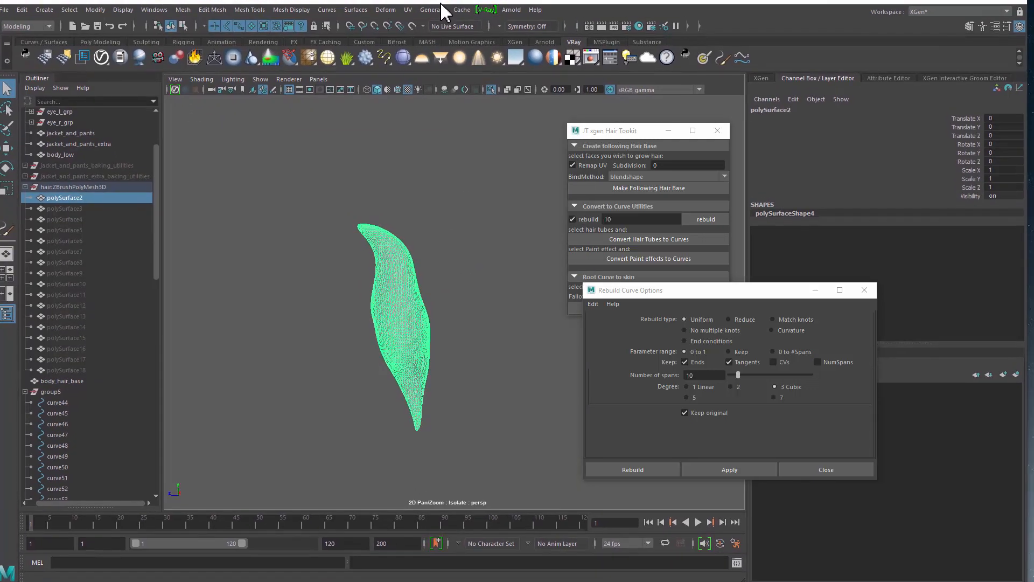
drag(441, 0, 446, 0)
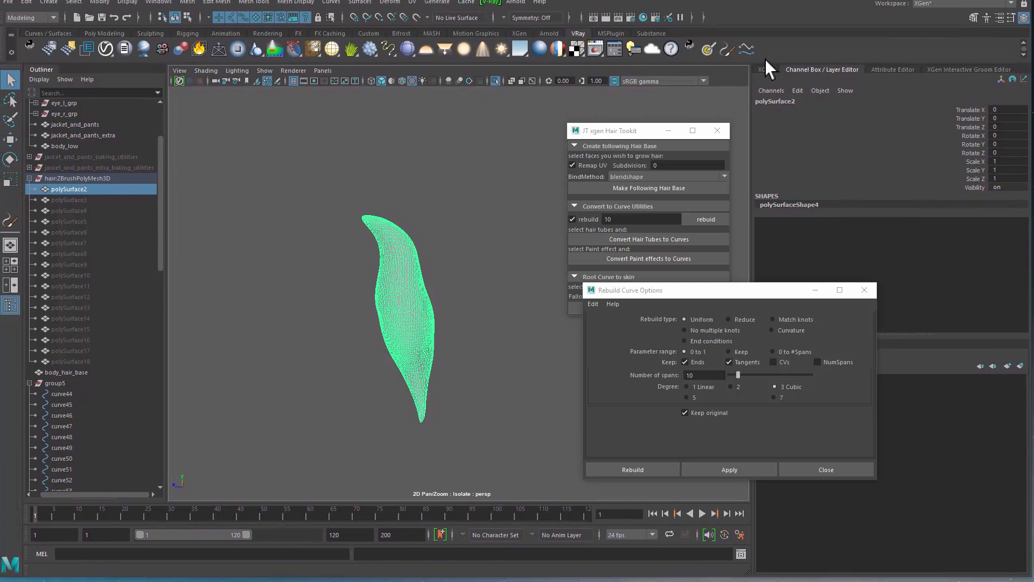
Paint eight lengthwise strokes around the polySurface2 strand with the Paint Effects tool, running from its root to its tip.
click(733, 53)
mouse_move(421, 247)
alt+middle_down()
mouse_move(397, 241)
mouse_move(393, 213)
alt+middle_up()
scroll(377, 207, up, 1)
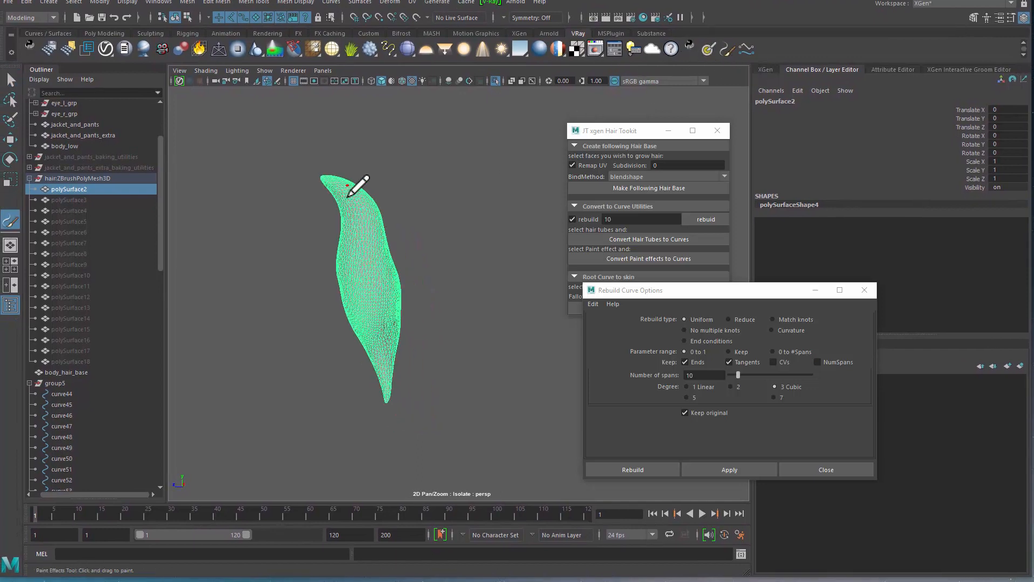
mouse_move(381, 279)
mouse_down()
mouse_move(402, 326)
mouse_move(453, 302)
mouse_move(377, 194)
mouse_up()
drag(375, 363, 394, 418)
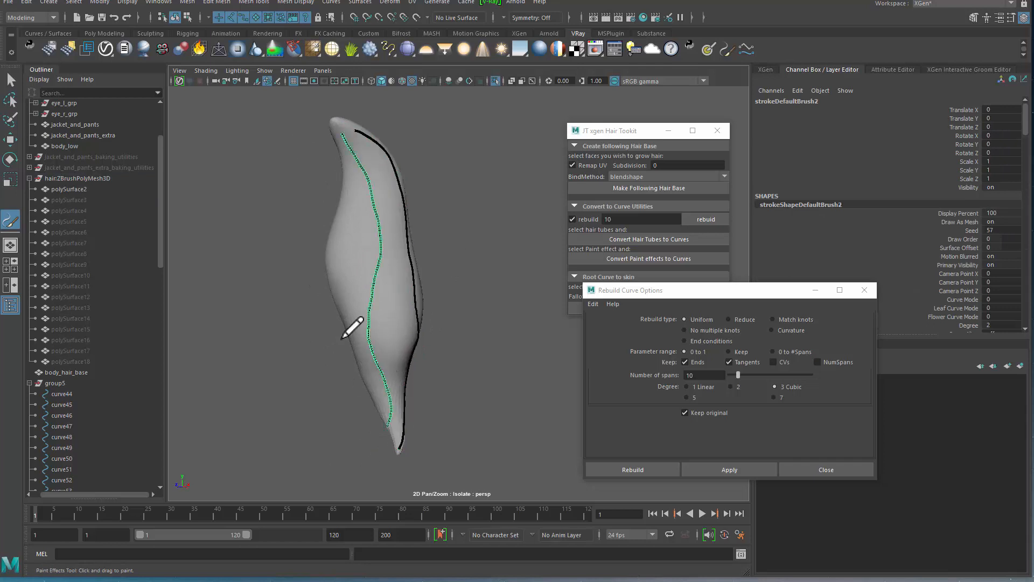
alt+drag(344, 338, 458, 244)
alt+middle_drag(458, 244, 483, 205)
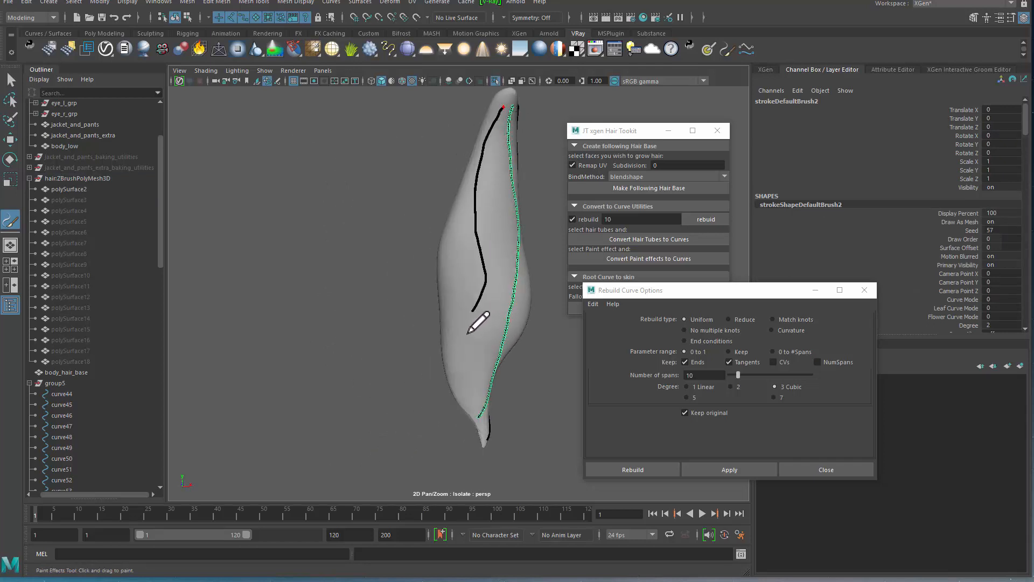
mouse_move(428, 323)
alt+mouse_down()
mouse_move(483, 289)
mouse_move(467, 284)
alt+mouse_up()
alt+middle_drag(467, 284, 335, 305)
alt+drag(334, 305, 375, 286)
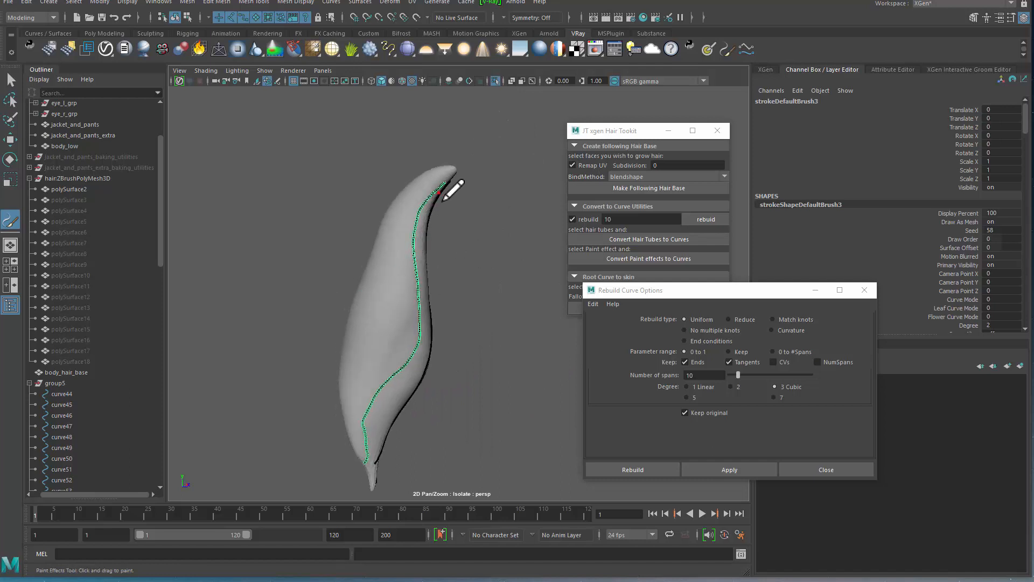
drag(362, 455, 370, 483)
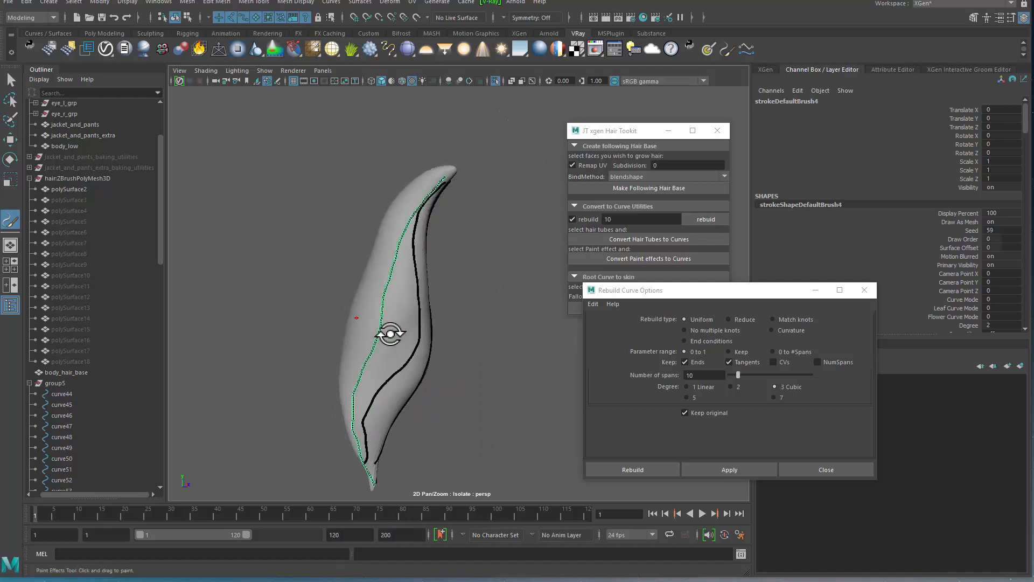
alt+drag(388, 335, 455, 301)
alt+middle_drag(455, 302, 383, 284)
alt+drag(383, 284, 417, 277)
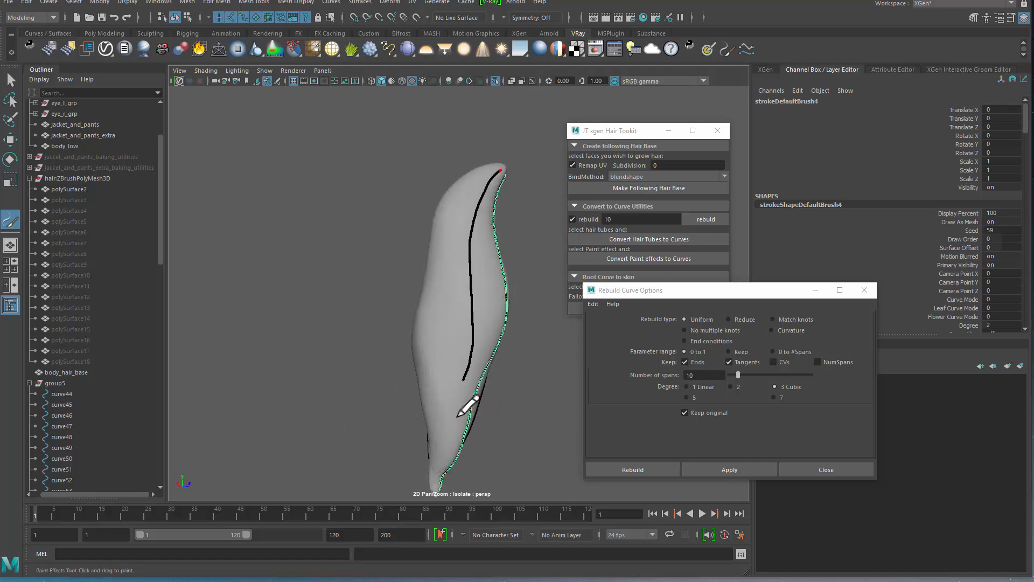
drag(458, 416, 439, 485)
alt+drag(455, 328, 485, 324)
alt+middle_drag(485, 324, 390, 293)
alt+drag(390, 293, 421, 286)
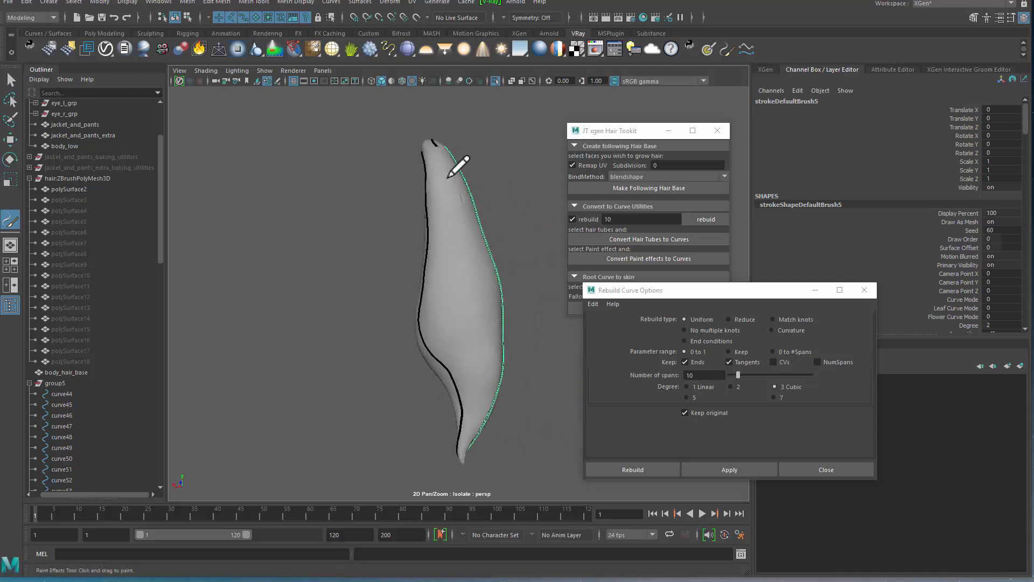
mouse_move(479, 352)
mouse_down()
mouse_move(462, 447)
mouse_move(464, 300)
mouse_up()
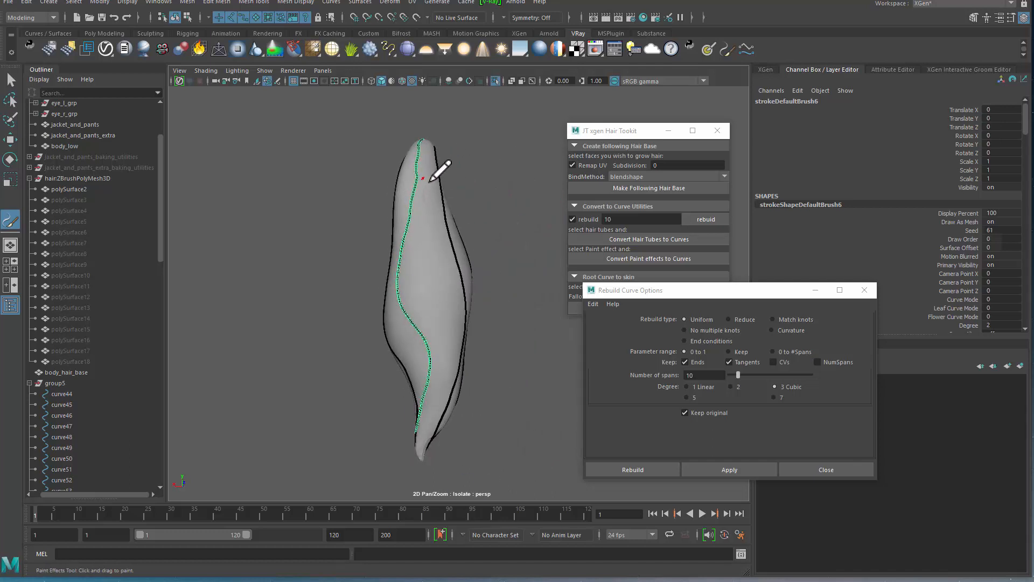
drag(359, 549, 358, 552)
mouse_move(431, 309)
alt+mouse_down()
mouse_move(388, 302)
mouse_move(403, 296)
alt+mouse_up()
key(ctrl+z)
drag(425, 143, 418, 200)
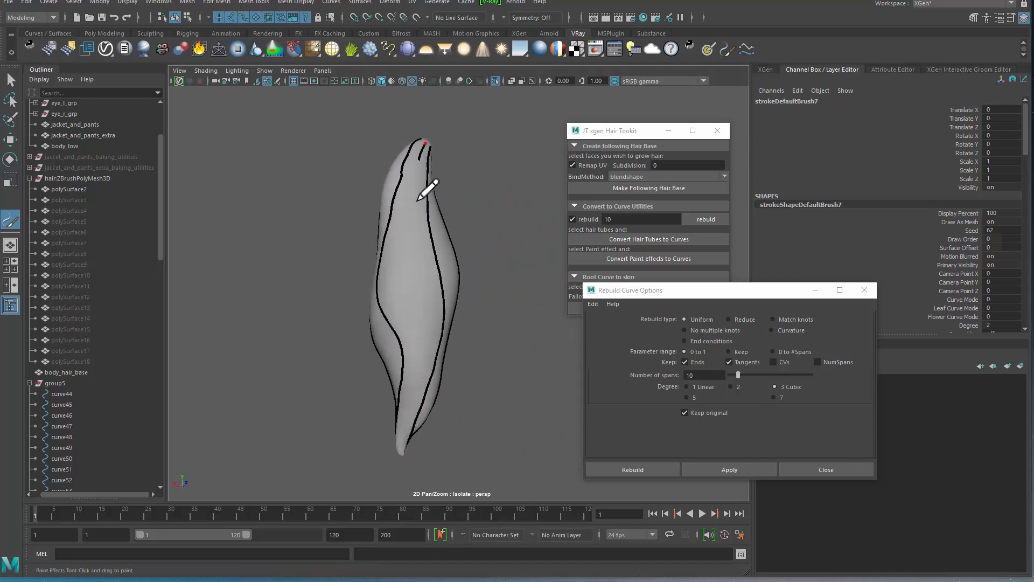
drag(428, 421, 411, 441)
mouse_move(407, 286)
alt+mouse_down()
mouse_move(335, 267)
mouse_move(301, 276)
alt+mouse_up()
key(q)
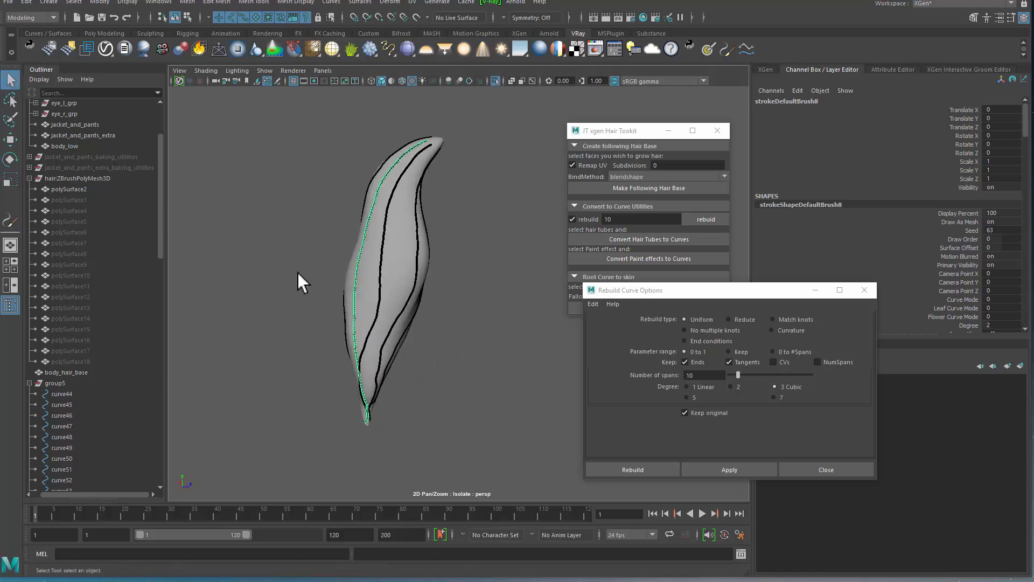
Close the curve rebuild options and convert strokeDefaultBrush1 through strokeDefaultBrush8 to curves with rebuild enabled at 10.
click(298, 276)
alt+middle_drag(103, 431, 110, 366)
scroll(111, 323, down, 10)
click(108, 335)
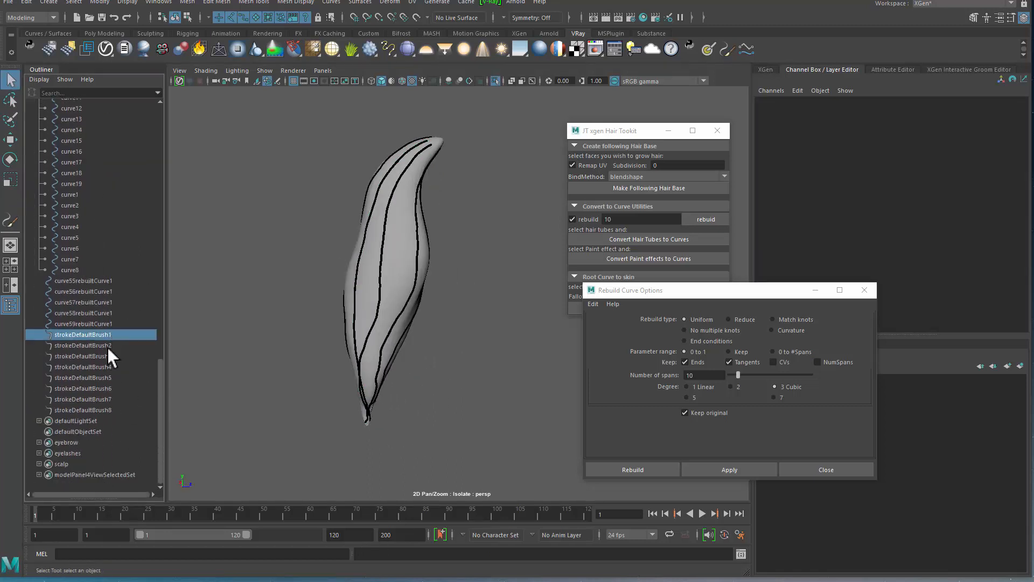
shift+click(111, 410)
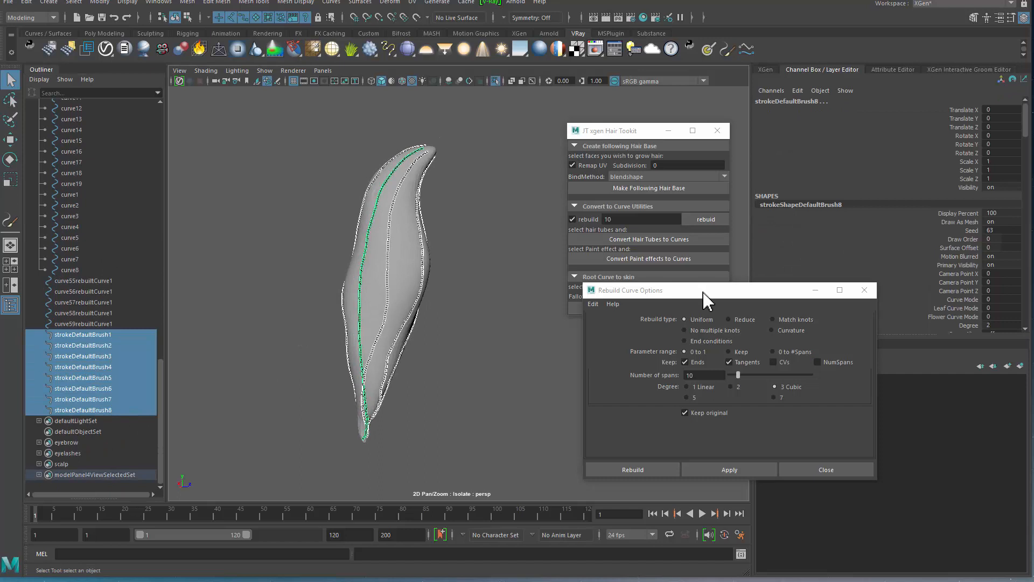
drag(703, 292, 588, 374)
click(749, 374)
alt+middle_drag(585, 333, 606, 325)
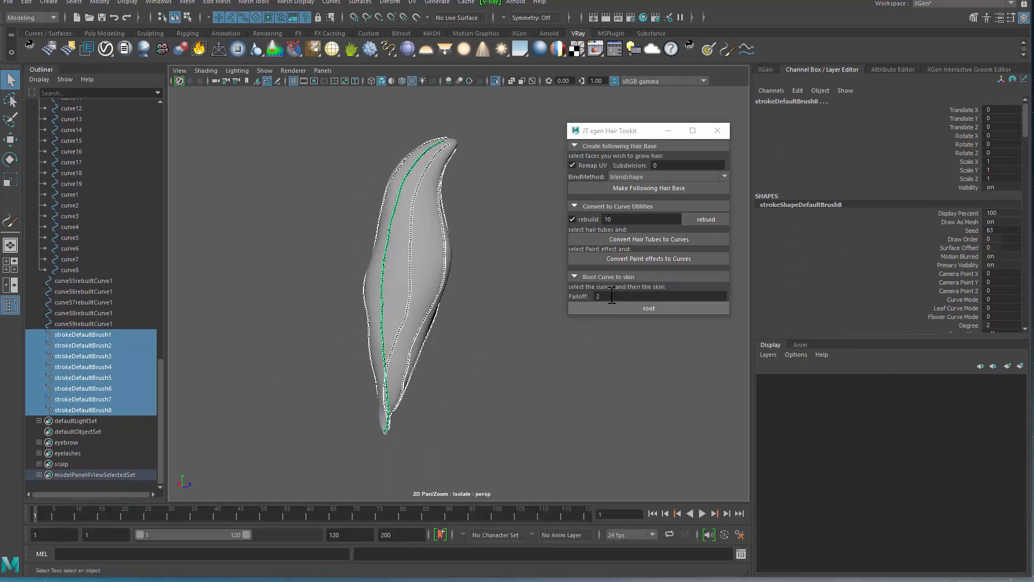
click(643, 260)
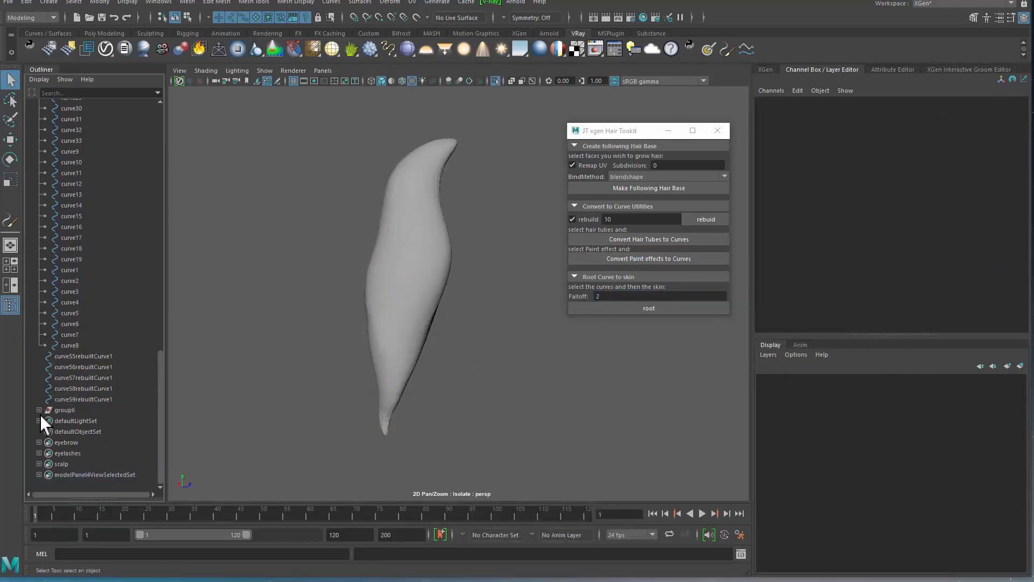
Expand group6 to reach its new curves, exit isolation and hide the ponytail strand mesh.
click(39, 410)
scroll(124, 317, down, 3)
click(92, 335)
shift+click(105, 414)
alt+drag(354, 322, 407, 307)
alt+middle_drag(408, 307, 349, 331)
key(ctrl+1)
alt+drag(419, 360, 534, 334)
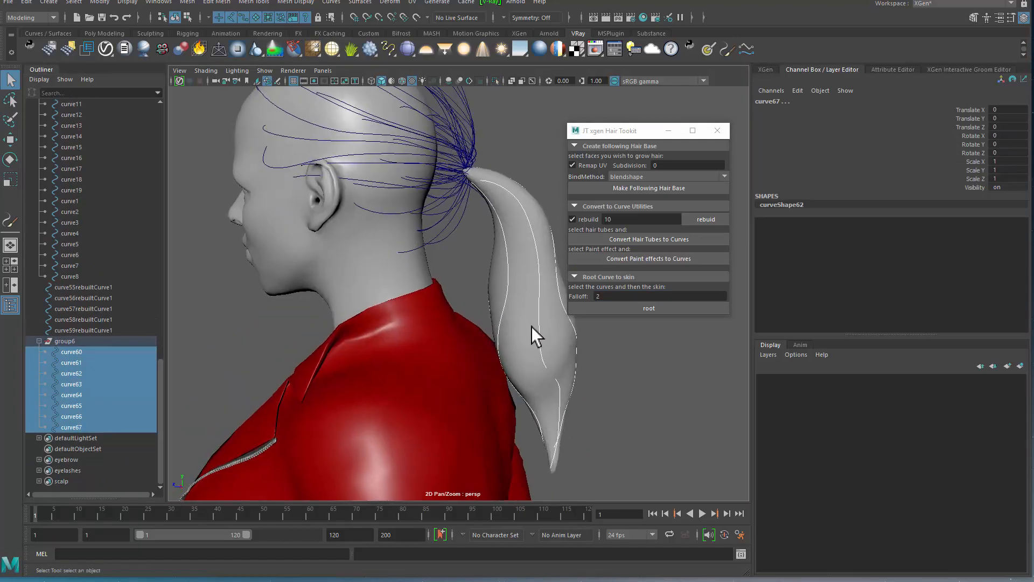
click(532, 396)
key(ctrl+h)
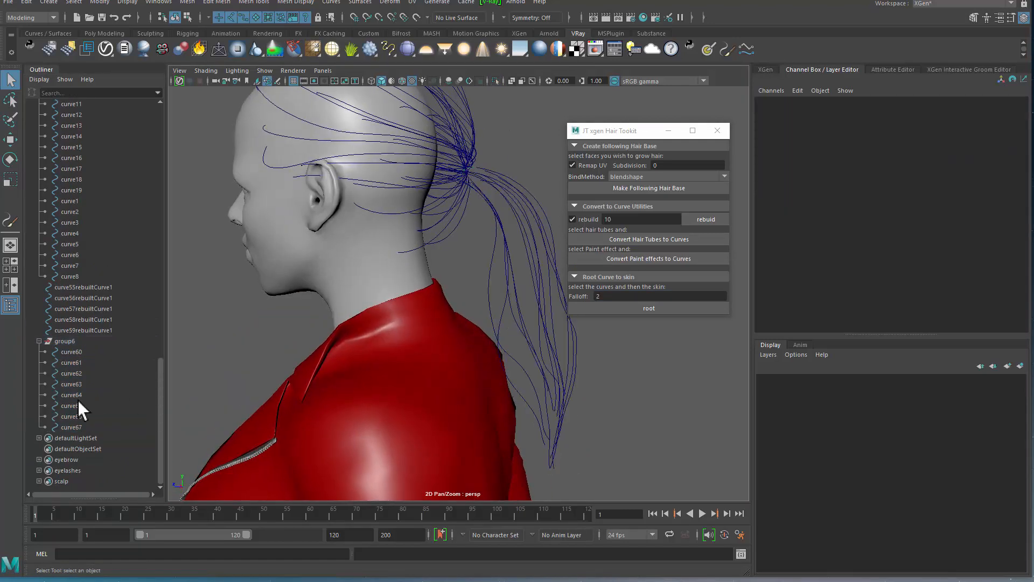
Select curve60 through curve67 in group6 and smooth them.
click(91, 353)
shift+click(92, 428)
alt+drag(409, 325, 410, 262)
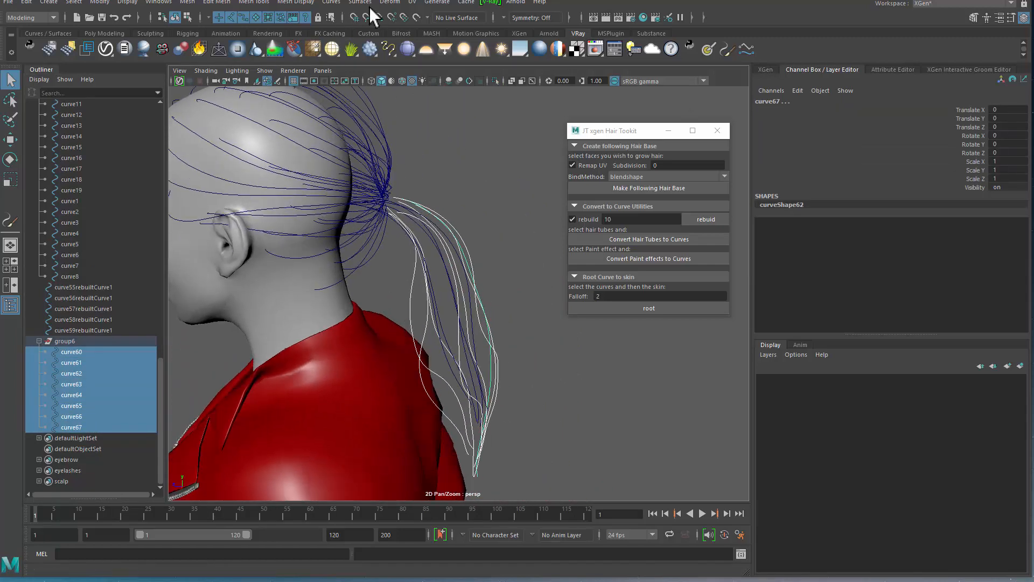
click(339, 3)
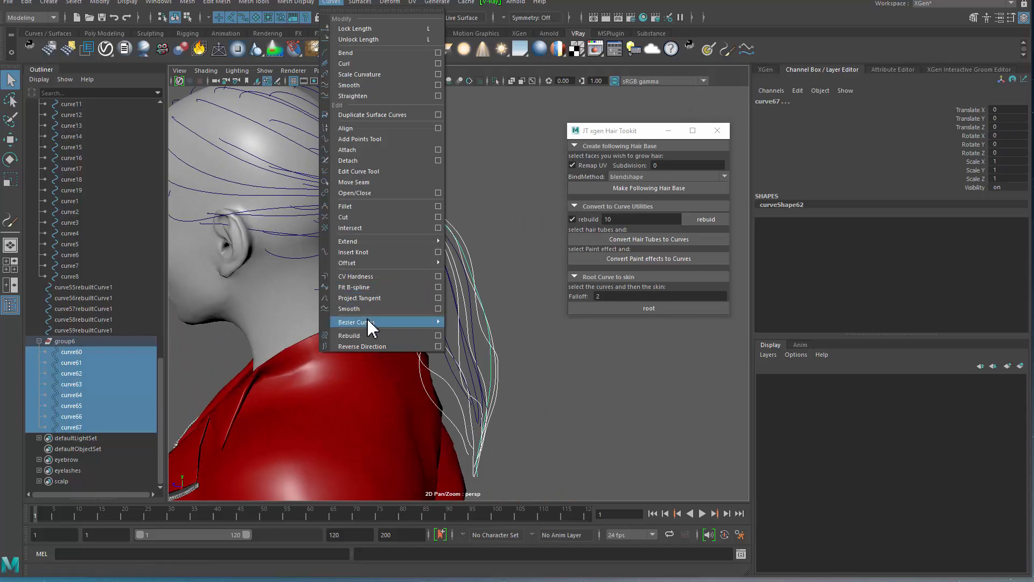
click(372, 309)
alt+drag(422, 302, 431, 266)
Add body_hair_base to the selected ponytail curves, isolate them and root the curves to it with a falloff of 2.
scroll(100, 334, up, 10)
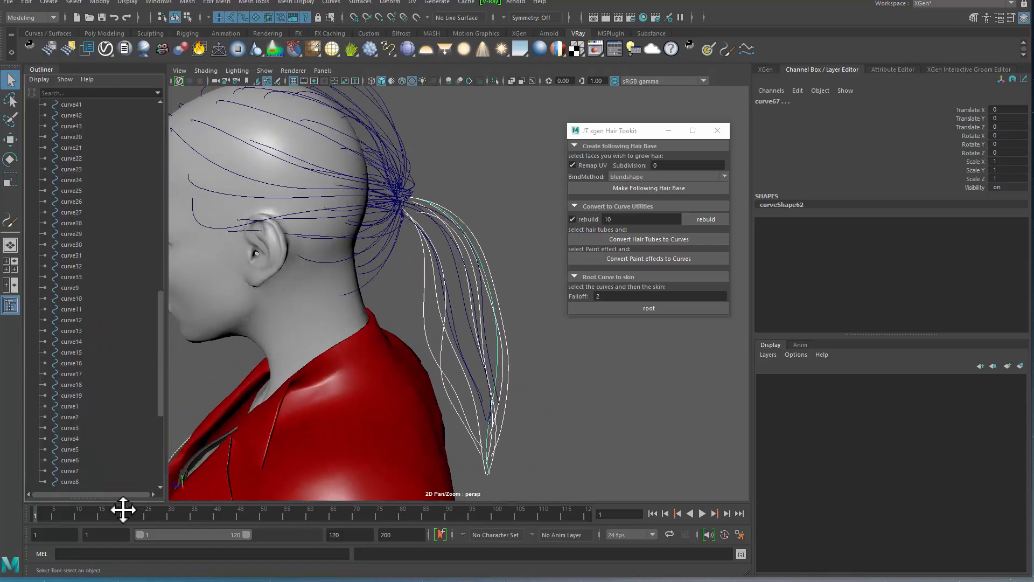
click(98, 309)
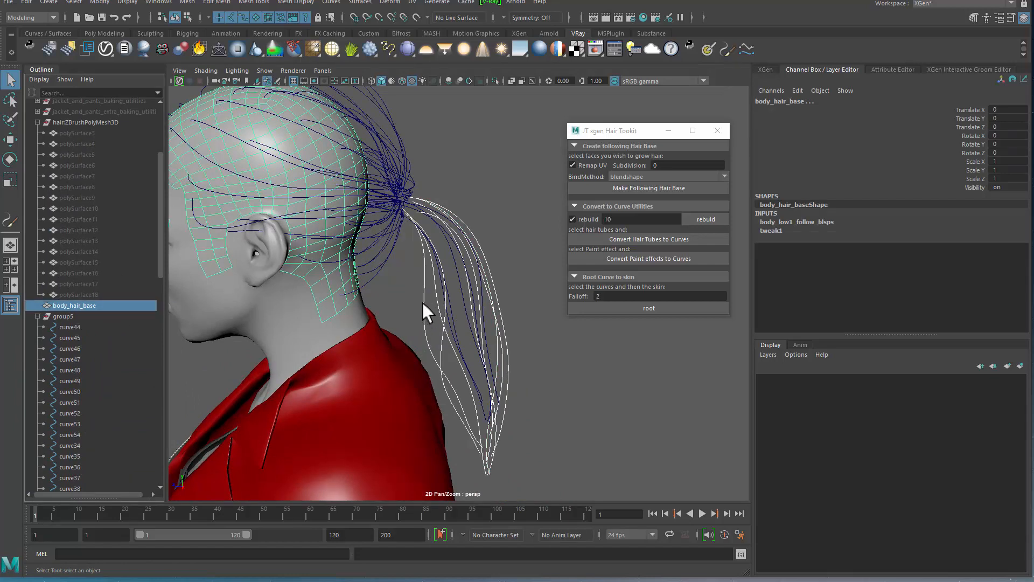
key(ctrl+1)
click(652, 311)
alt+drag(421, 294, 396, 256)
alt+drag(425, 259, 398, 263)
scroll(398, 263, up, 3)
click(100, 2)
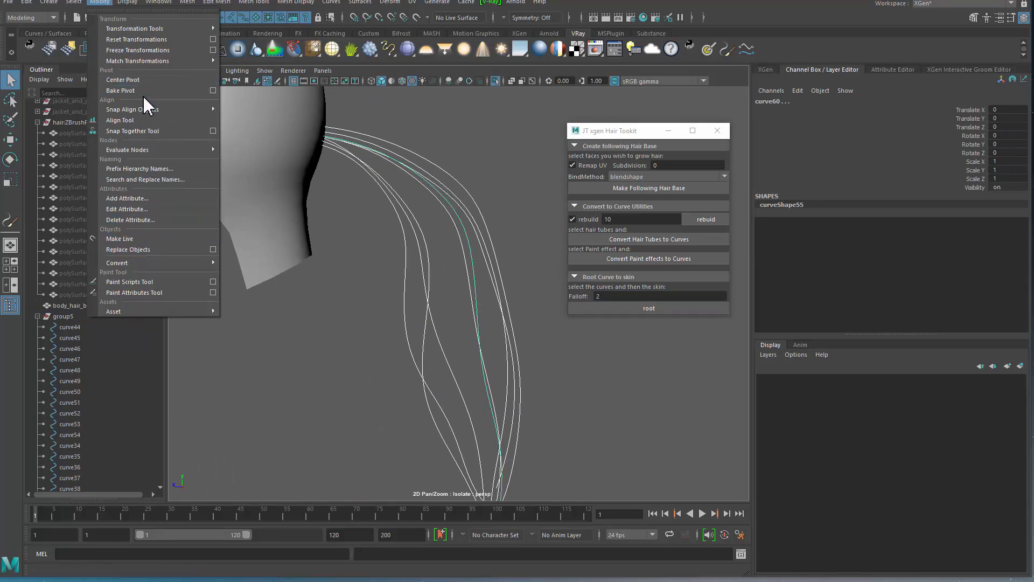
mouse_move(153, 8)
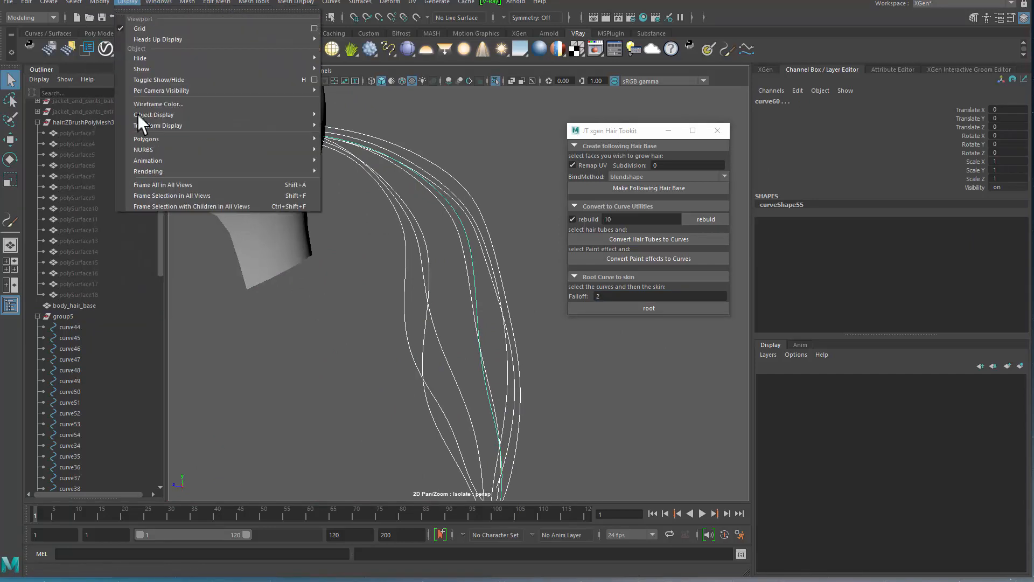
click(154, 80)
alt+middle_drag(303, 269, 261, 233)
key(ctrl+z)
alt+middle_drag(258, 164, 237, 242)
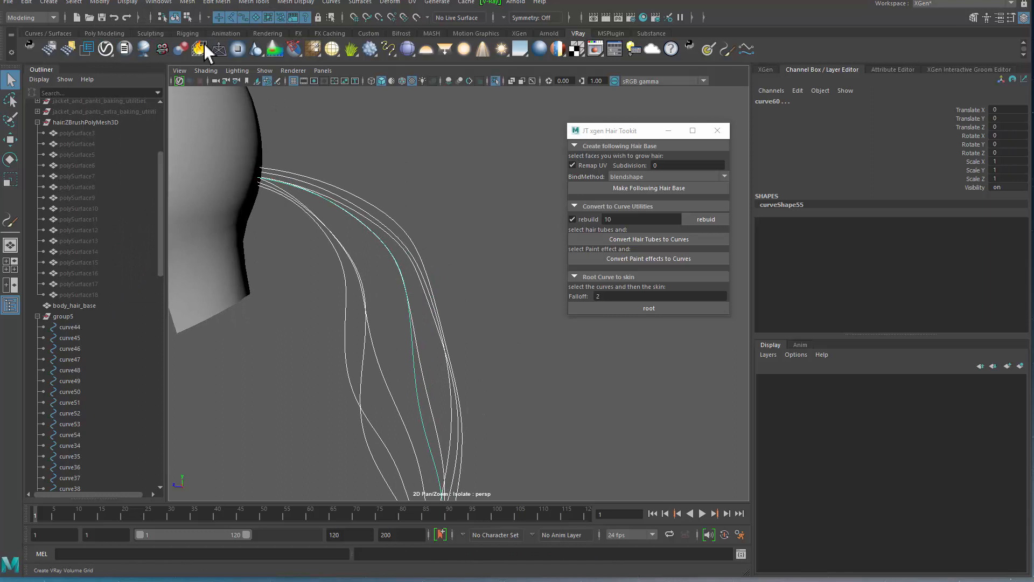
Switch to component editing and raise the row of control vertices just behind the root area of the ponytail curves.
click(188, 19)
alt+drag(309, 256, 312, 252)
click(219, 18)
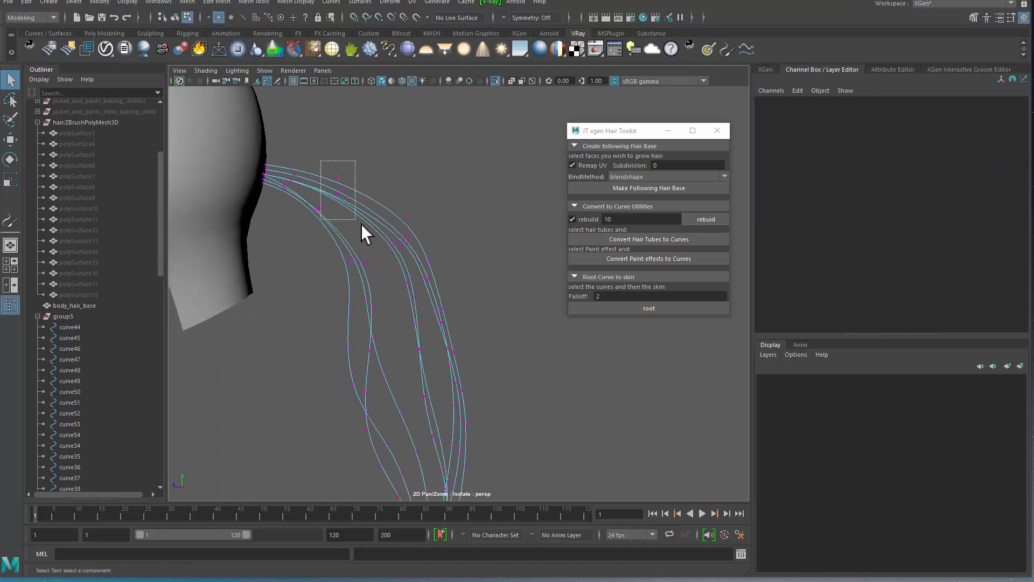
drag(367, 235, 352, 218)
key(w)
drag(330, 167, 346, 143)
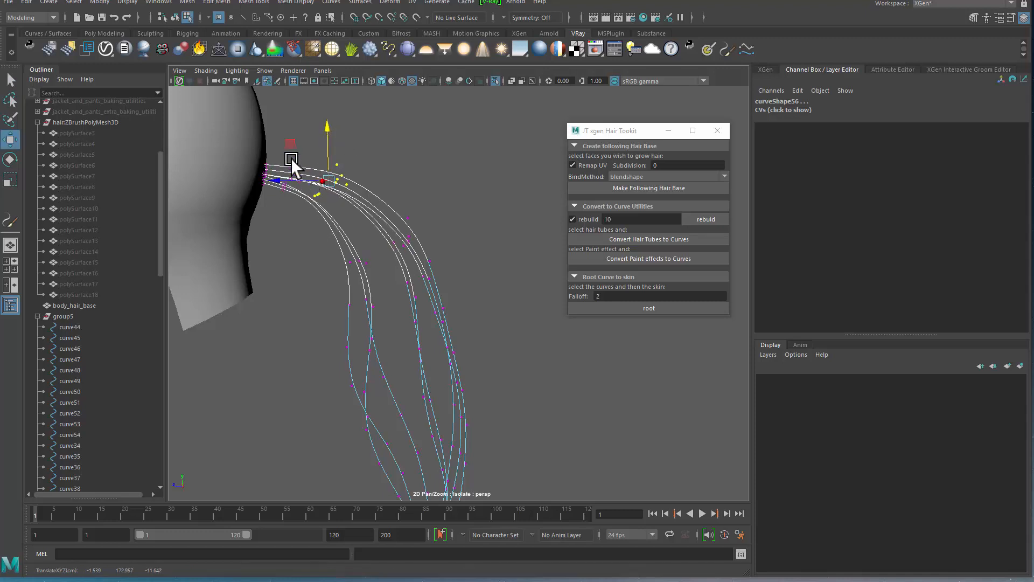
Nudge the control vertices closest to the scalp and those of the upper ponytail curves, and return to object mode.
drag(280, 148, 305, 222)
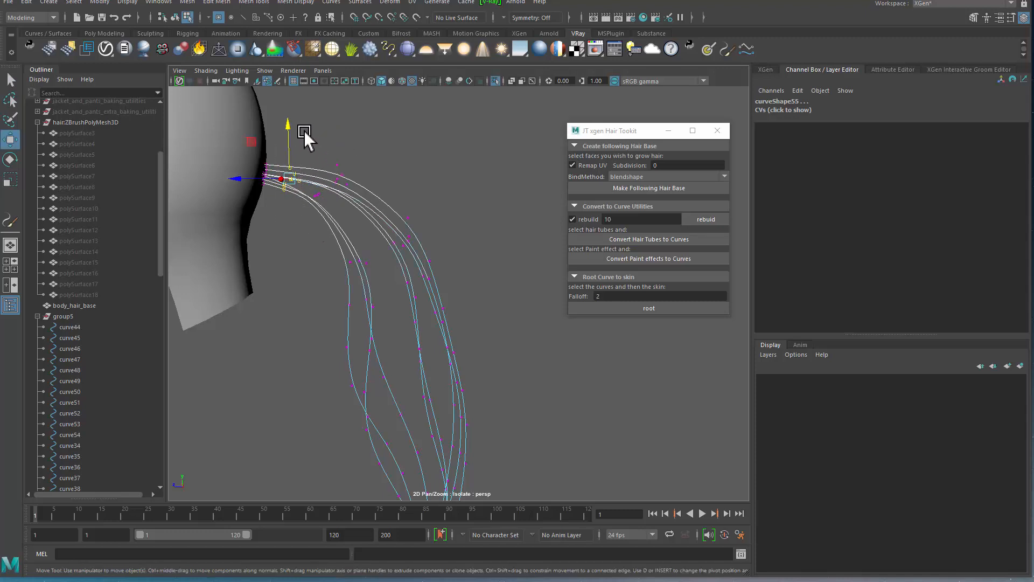
middle_drag(309, 149, 311, 143)
ctrl+drag(308, 187, 344, 226)
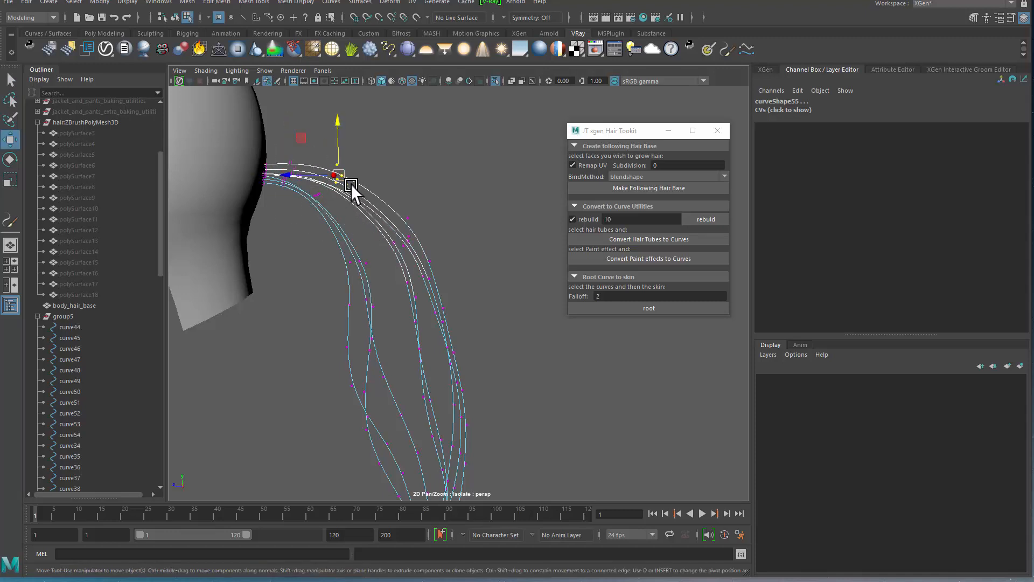
mouse_move(340, 177)
mouse_down()
mouse_move(349, 171)
mouse_move(341, 228)
mouse_move(330, 193)
mouse_up()
drag(345, 241, 364, 261)
alt+right_drag(372, 270, 324, 285)
alt+middle_drag(323, 286, 323, 212)
key(q)
right_drag(421, 281, 490, 199)
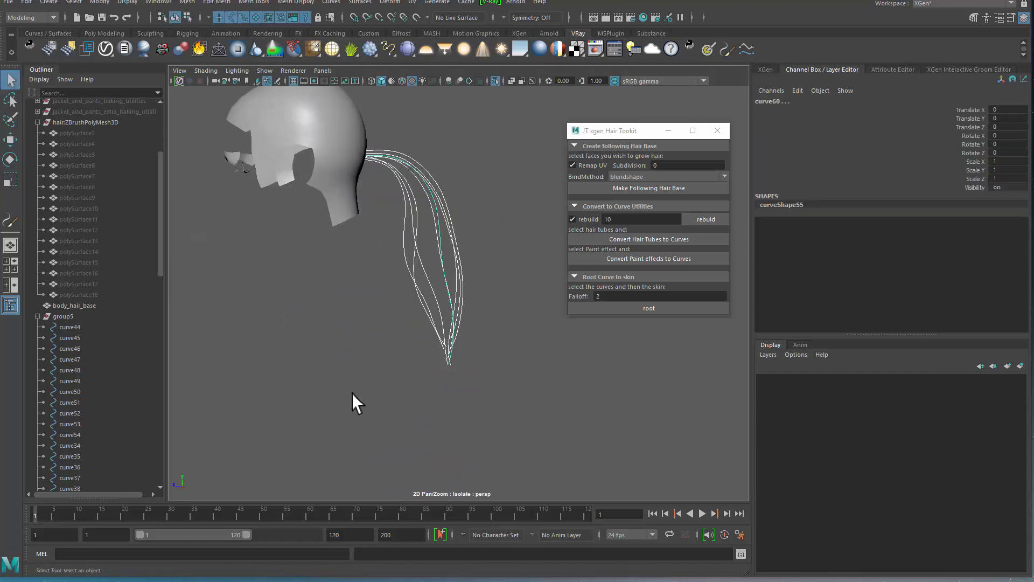
Select curve60 through curve67 in group6 and rebuild them as uniform cubic curves with 10 spans.
click(354, 400)
scroll(136, 222, down, 10)
click(89, 336)
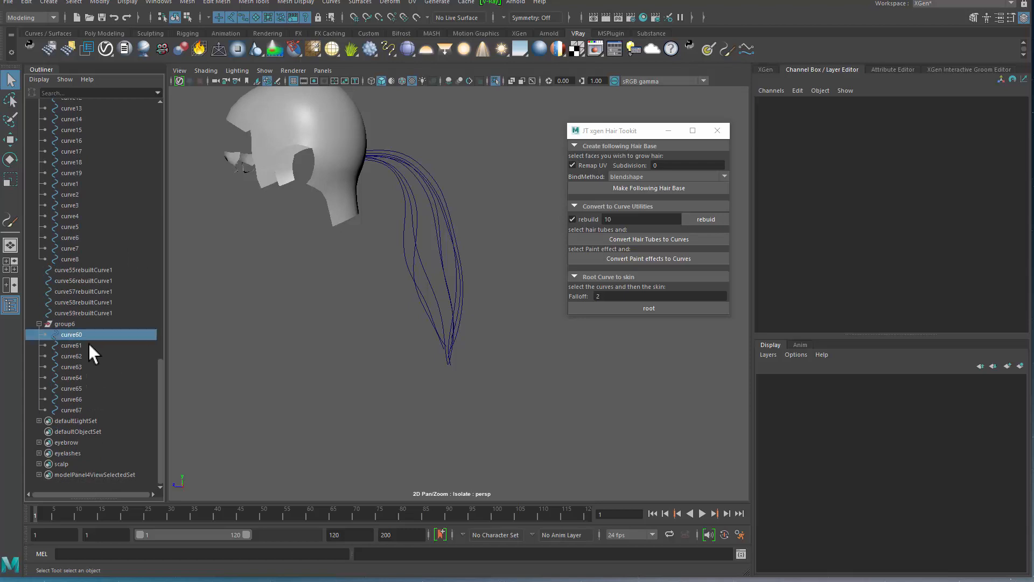
shift+click(79, 411)
alt+middle_drag(255, 349, 231, 399)
alt+right_drag(232, 399, 373, 336)
alt+drag(374, 336, 493, 283)
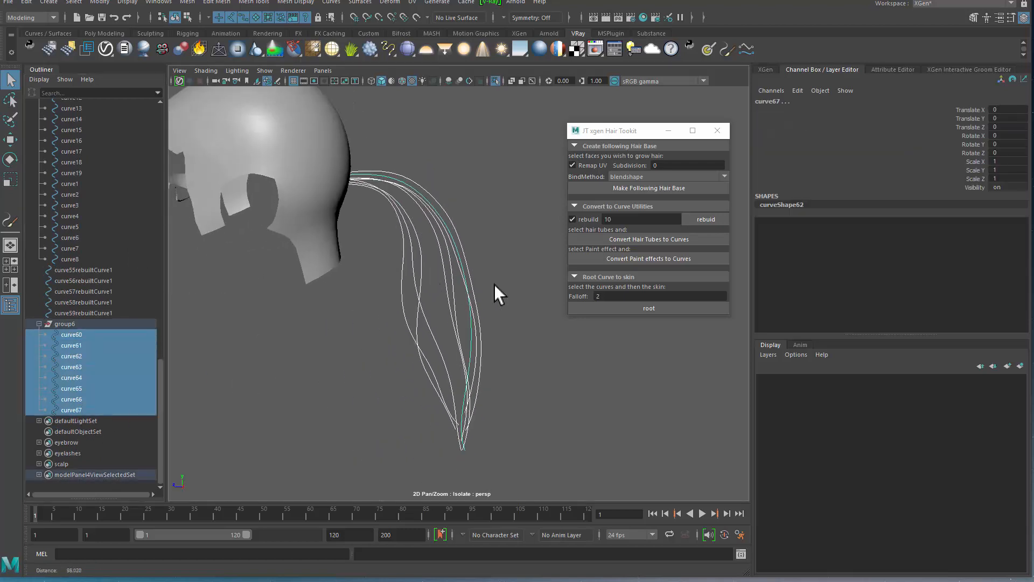
click(331, 3)
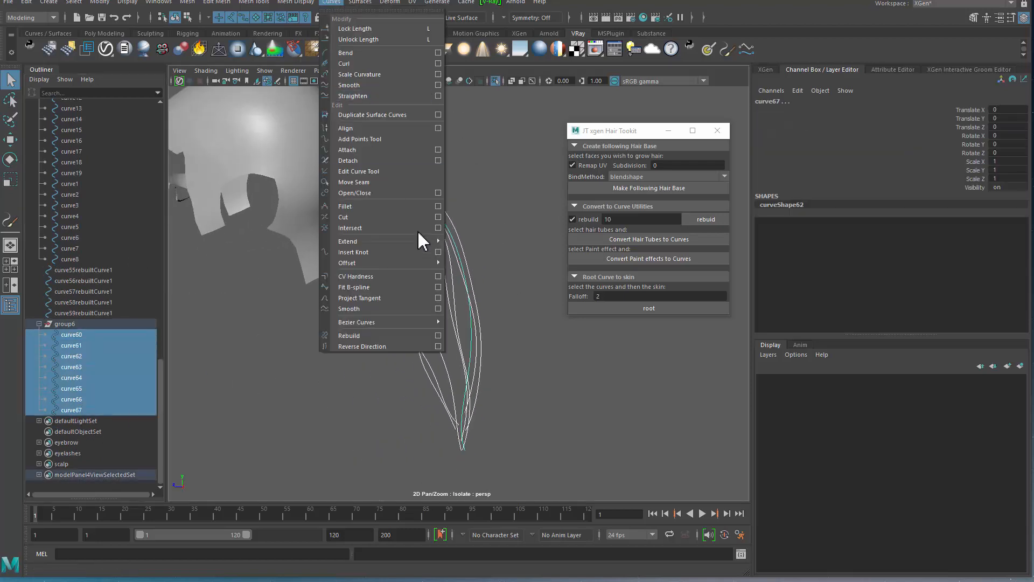
click(423, 335)
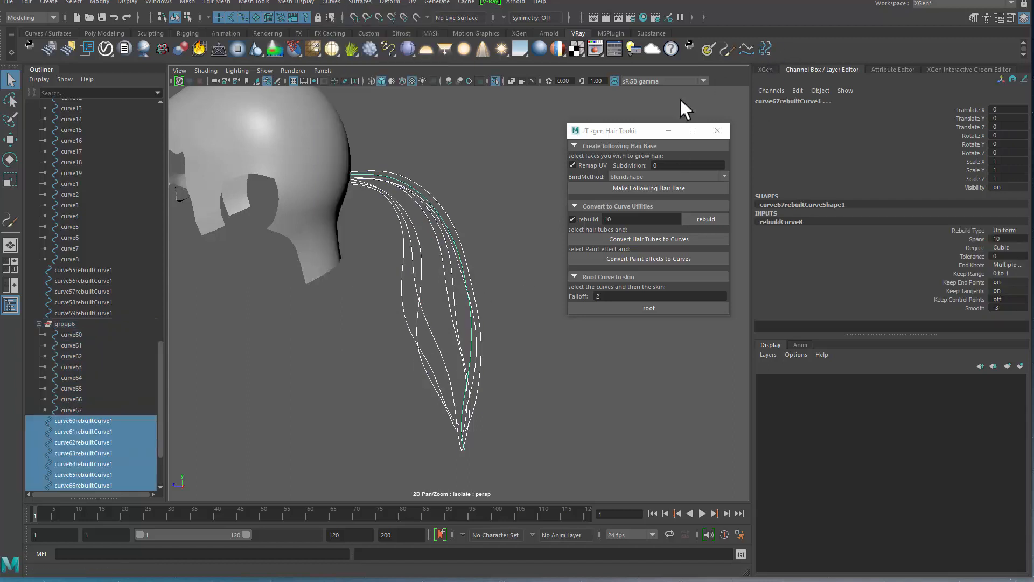
Delete the original curves curve60 through curve67 and the emptied group6.
click(71, 334)
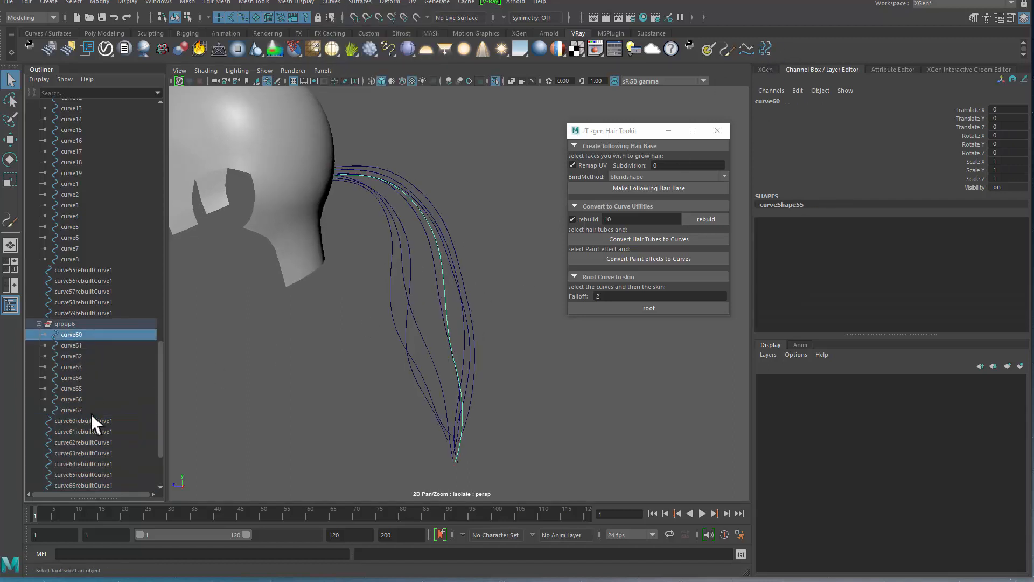
shift+click(92, 411)
key(Delete)
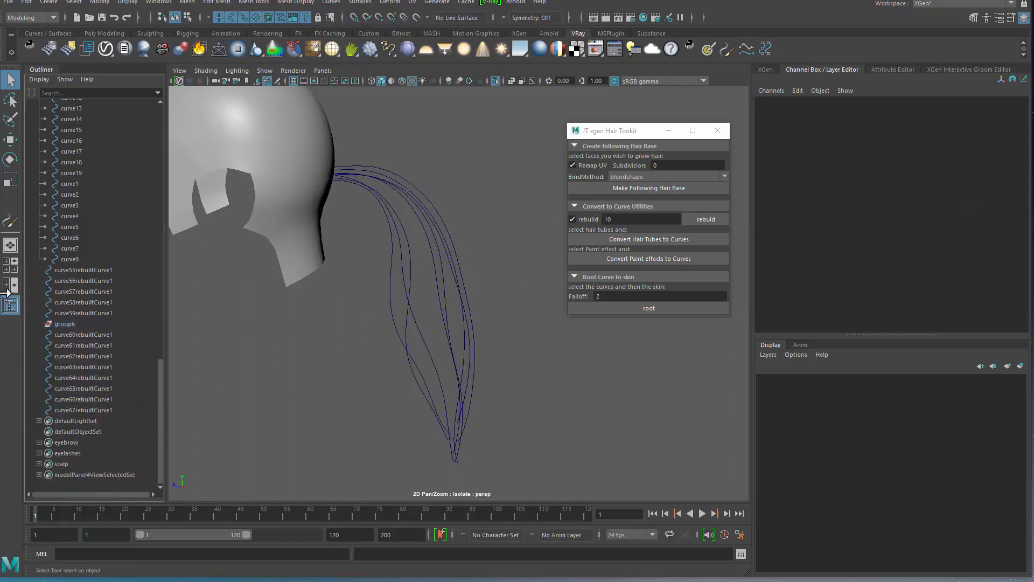
click(82, 326)
key(Delete)
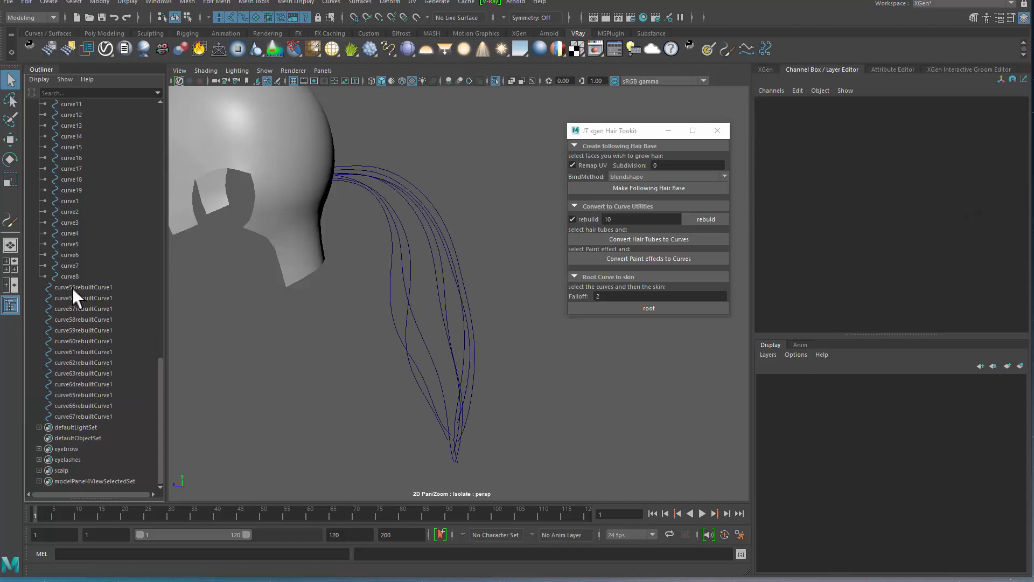
Exit isolation and select curve55rebuiltCurve1 through curve67rebuiltCurve1 to examine the ponytail curves against the head and the other guides.
click(111, 289)
shift+click(111, 416)
key(f)
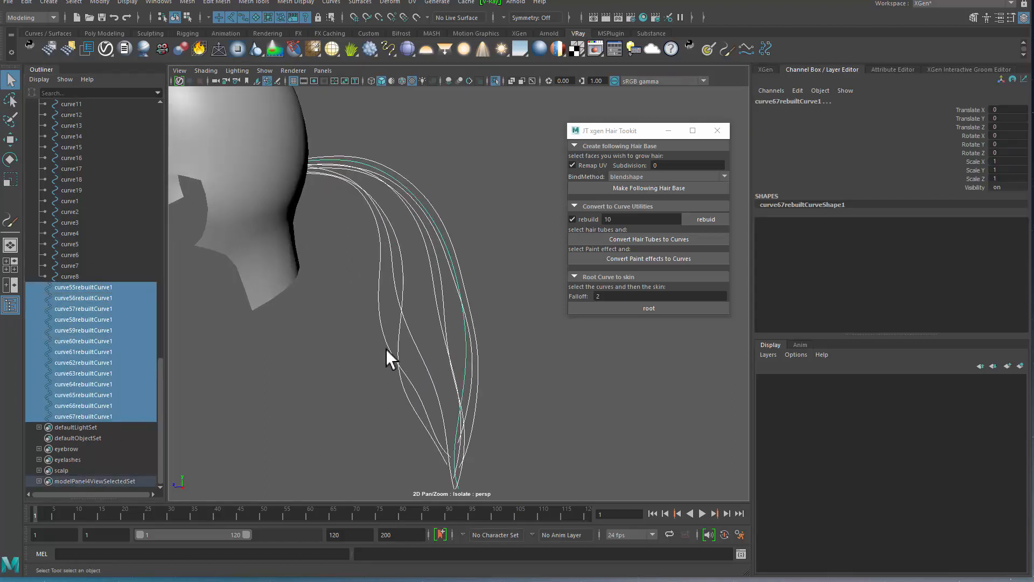
key(ctrl+1)
click(370, 292)
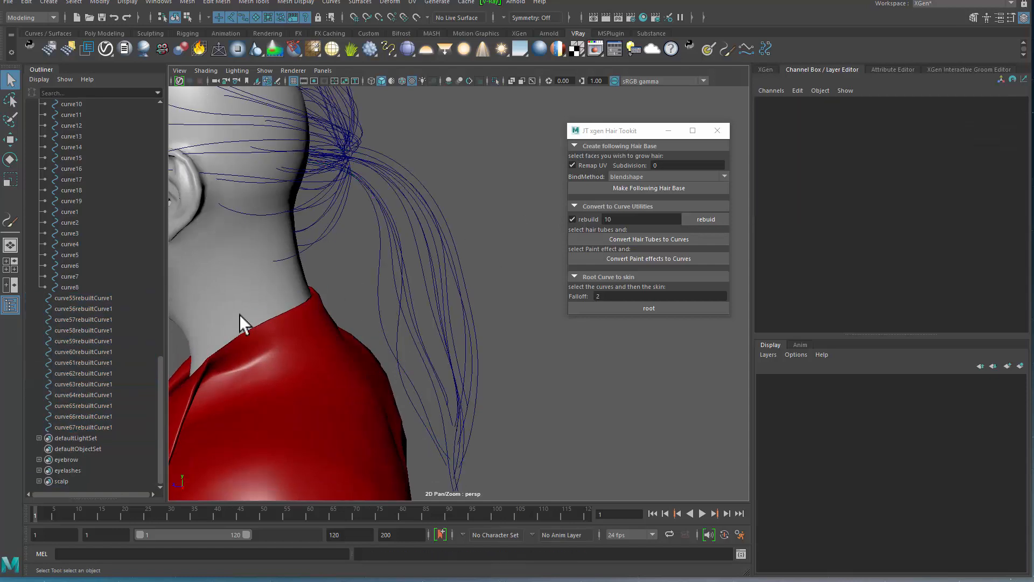
click(111, 298)
shift+click(117, 427)
alt+drag(386, 366, 192, 272)
Unhide the hair meshes polySurface3 through polySurface18 and isolate them in the viewport.
scroll(93, 409, up, 10)
scroll(92, 370, up, 10)
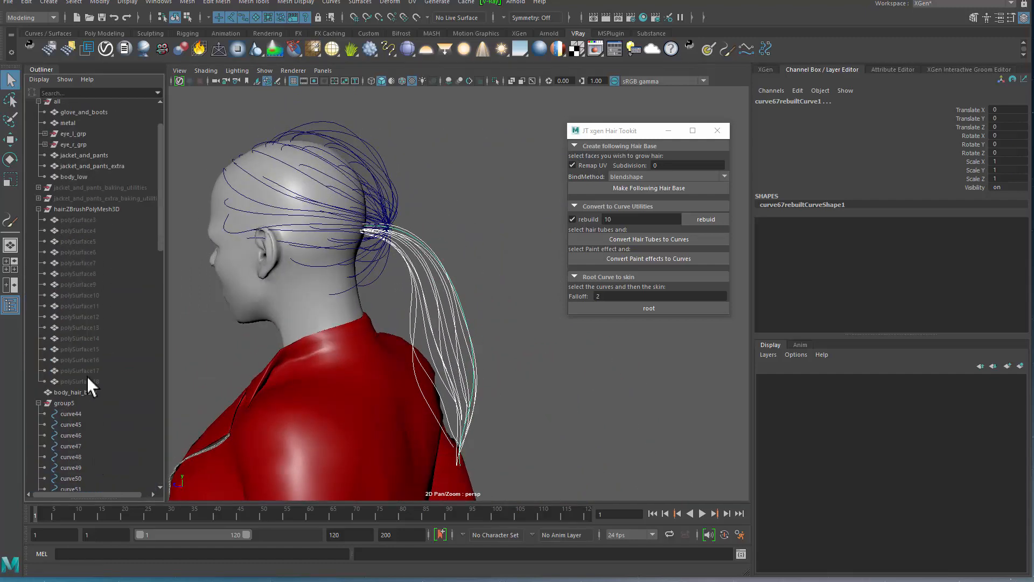
click(95, 382)
shift+click(98, 222)
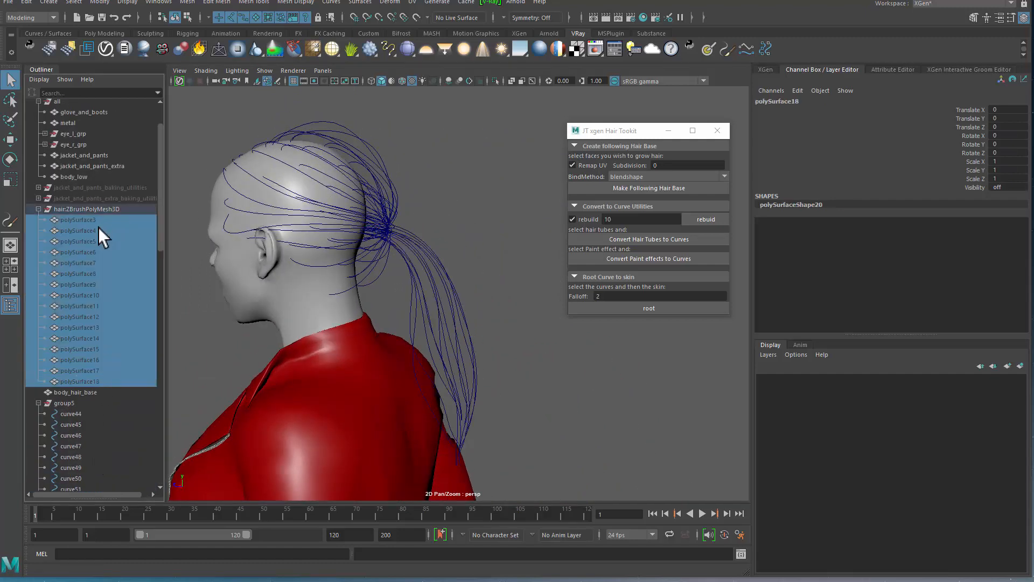
key(shift+h)
key(ctrl+1)
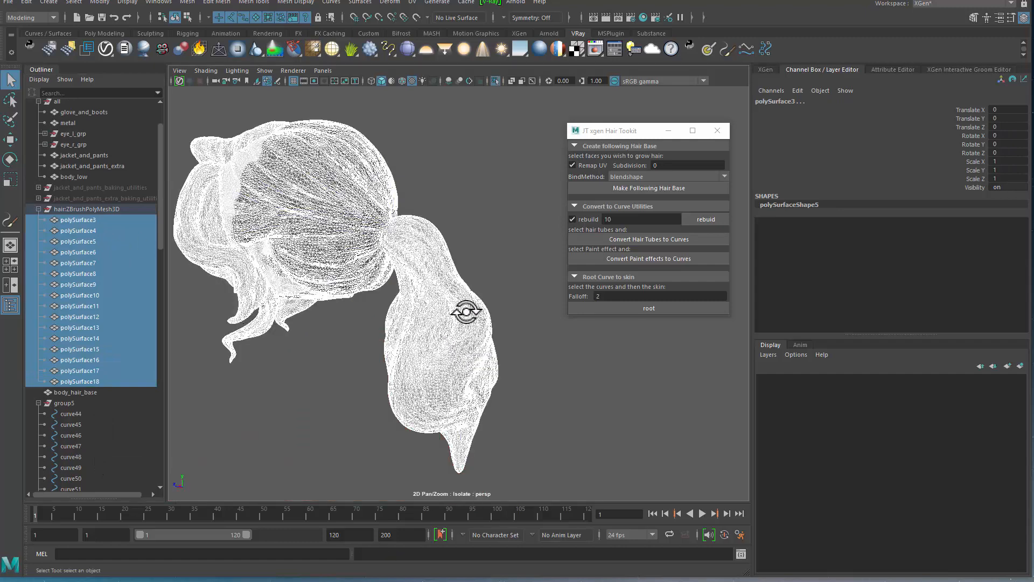
Hide the scalp and fringe meshes polySurface5 through polySurface18 and the outer ponytail strand polySurface4.
alt+drag(464, 307, 391, 340)
click(386, 331)
drag(186, 103, 350, 360)
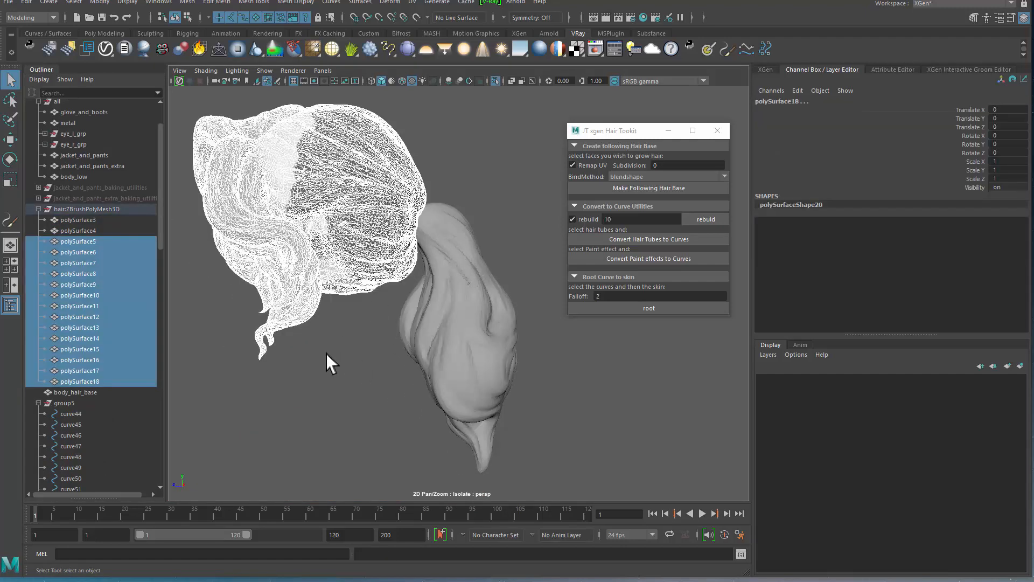
key(ctrl+h)
click(459, 301)
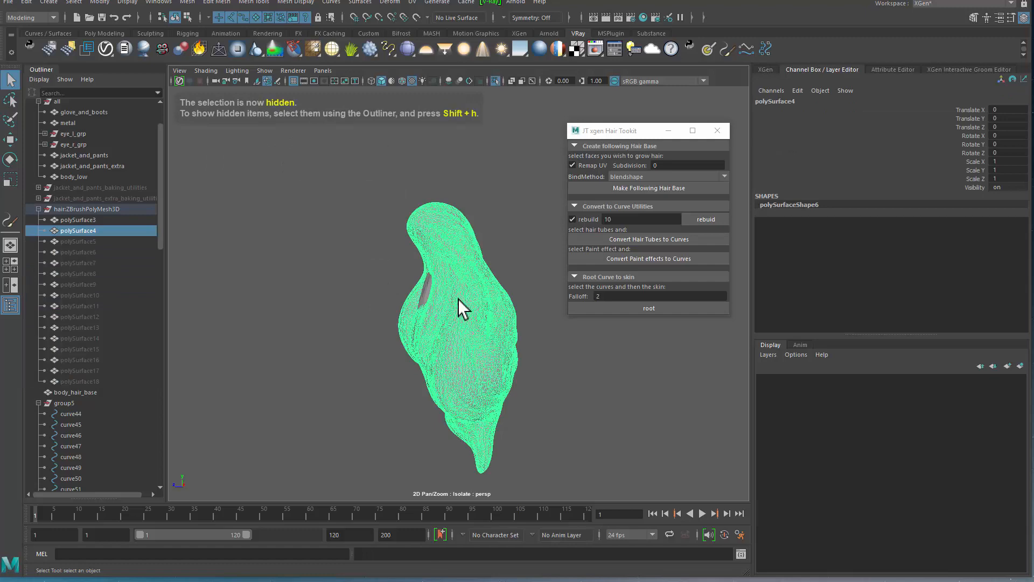
key(ctrl+h)
Select the remaining strand mesh polySurface3 and add the Make Paintable command to the shelf beside the Paint Effects tool.
click(462, 330)
key(w)
middle_drag(462, 330, 249, 378)
key(ctrl+z)
scroll(449, 244, up, 3)
alt+middle_drag(462, 247, 471, 204)
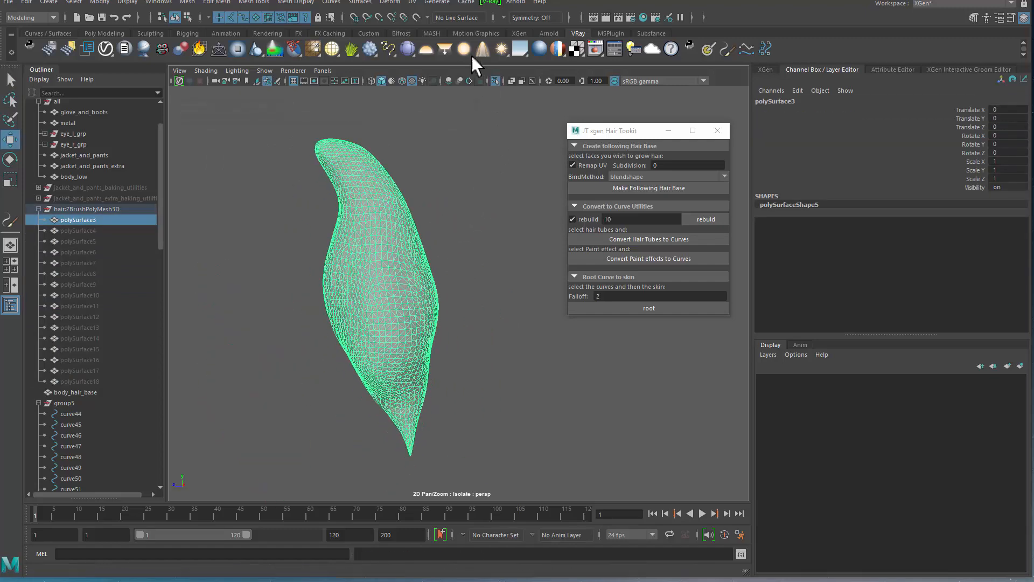
click(446, 2)
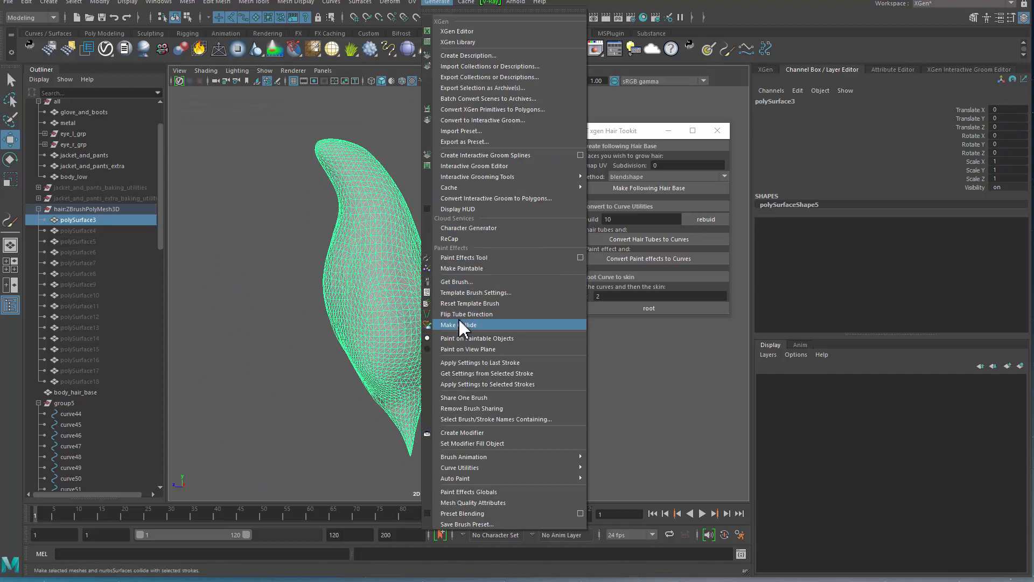
ctrl+shift+click(471, 283)
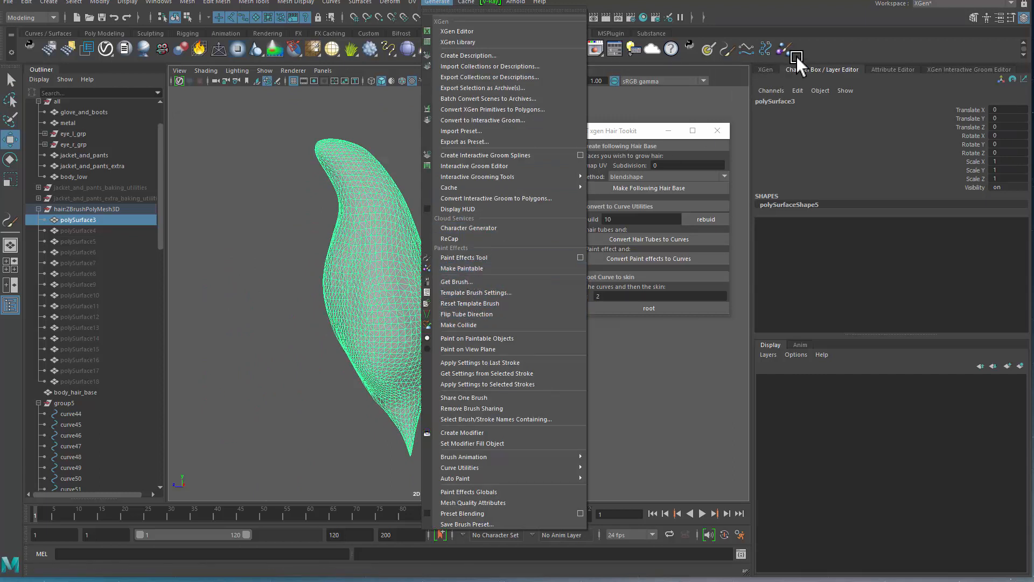
middle_drag(797, 56, 722, 56)
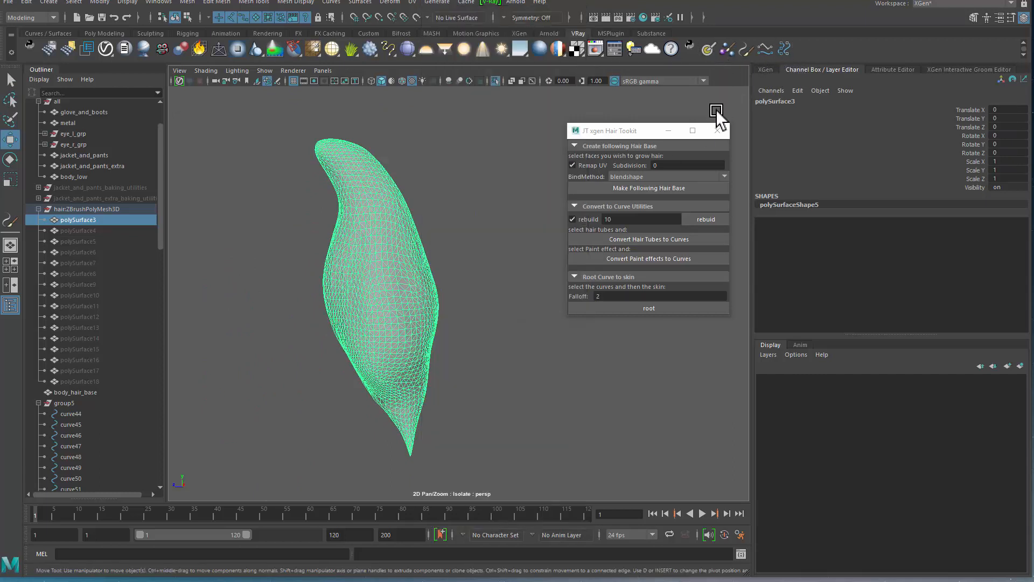
Start the Paint Effects tool and paint three strokes along polySurface3 from its root to its tip.
click(746, 54)
alt+middle_drag(393, 208, 402, 207)
alt+right_drag(401, 207, 412, 207)
alt+middle_drag(353, 166, 346, 144)
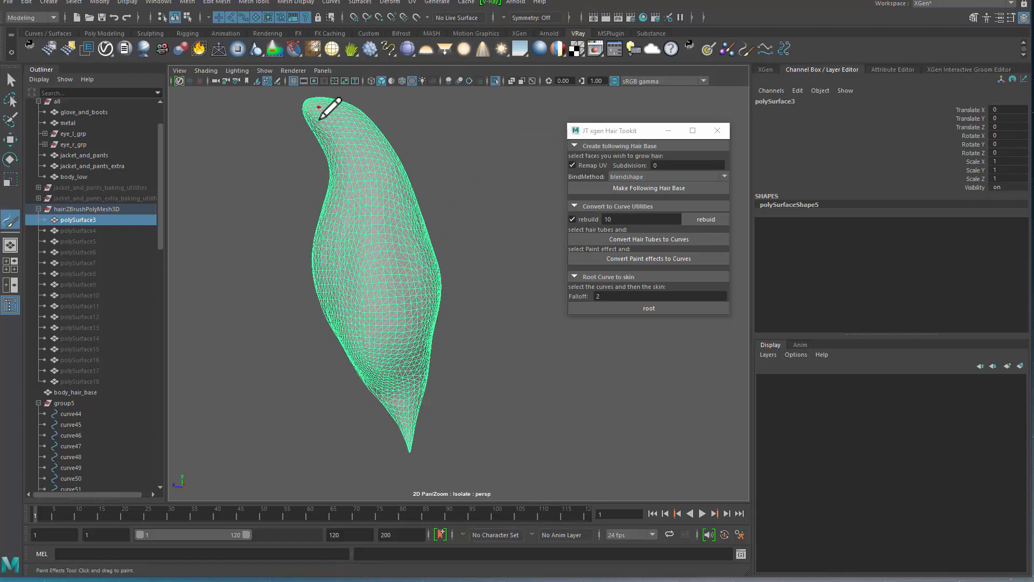
drag(394, 289, 378, 511)
mouse_move(399, 243)
alt+mouse_down()
mouse_move(420, 212)
mouse_move(409, 219)
mouse_move(389, 187)
alt+mouse_up()
drag(434, 457, 437, 487)
alt+drag(388, 298, 474, 309)
alt+middle_drag(434, 278, 452, 234)
drag(426, 394, 443, 494)
Paint three root-to-tip strokes on the unpainted side of polySurface3, at its edge, along its outer bulge and between them.
mouse_move(367, 346)
alt+mouse_down()
mouse_move(395, 275)
mouse_move(374, 242)
alt+mouse_up()
alt+right_drag(374, 242, 377, 210)
drag(392, 141, 402, 184)
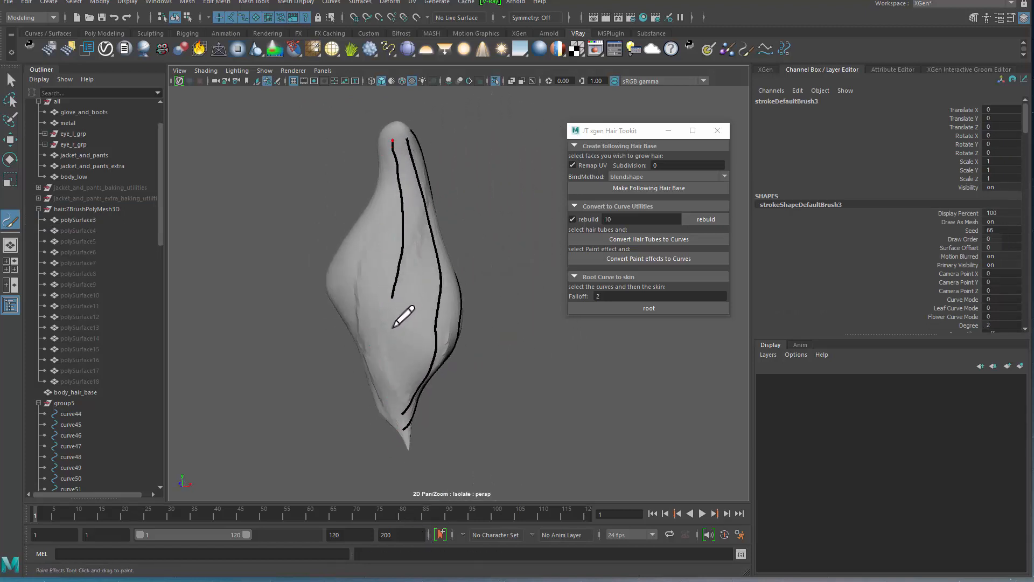
drag(399, 486, 400, 487)
mouse_move(400, 487)
alt+mouse_down()
mouse_move(411, 300)
mouse_move(431, 211)
alt+mouse_up()
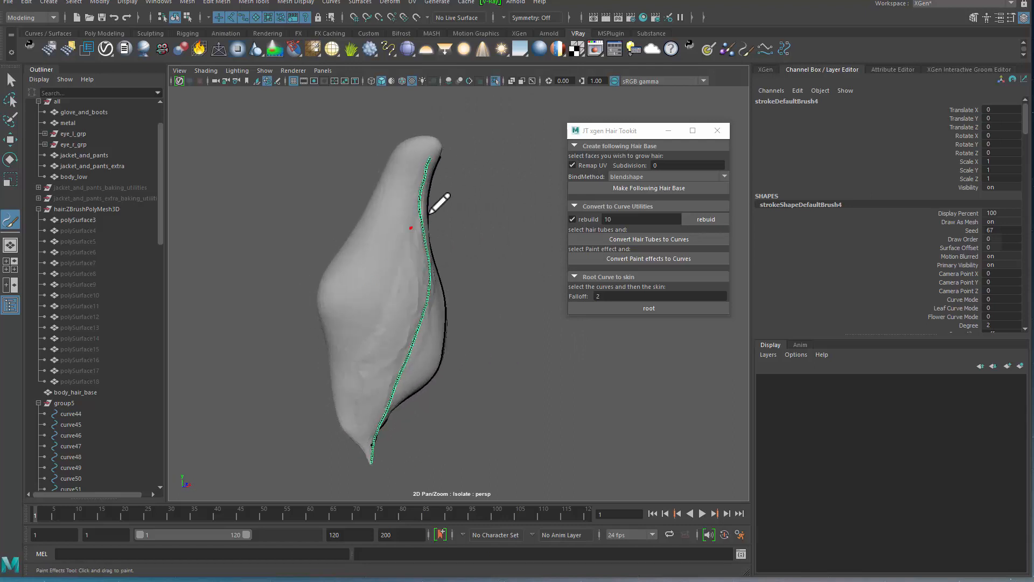
drag(350, 398, 371, 462)
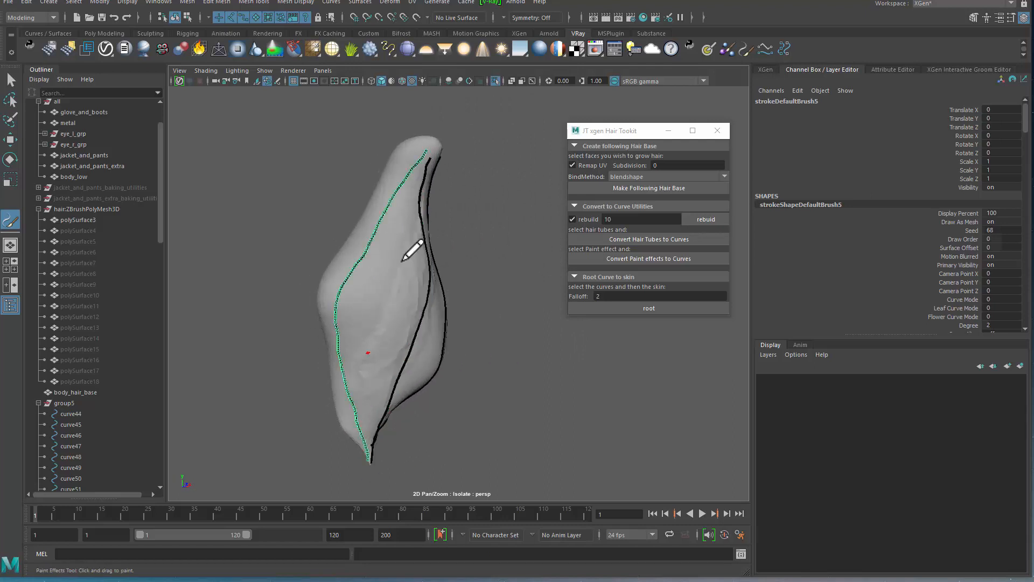
drag(432, 150, 362, 416)
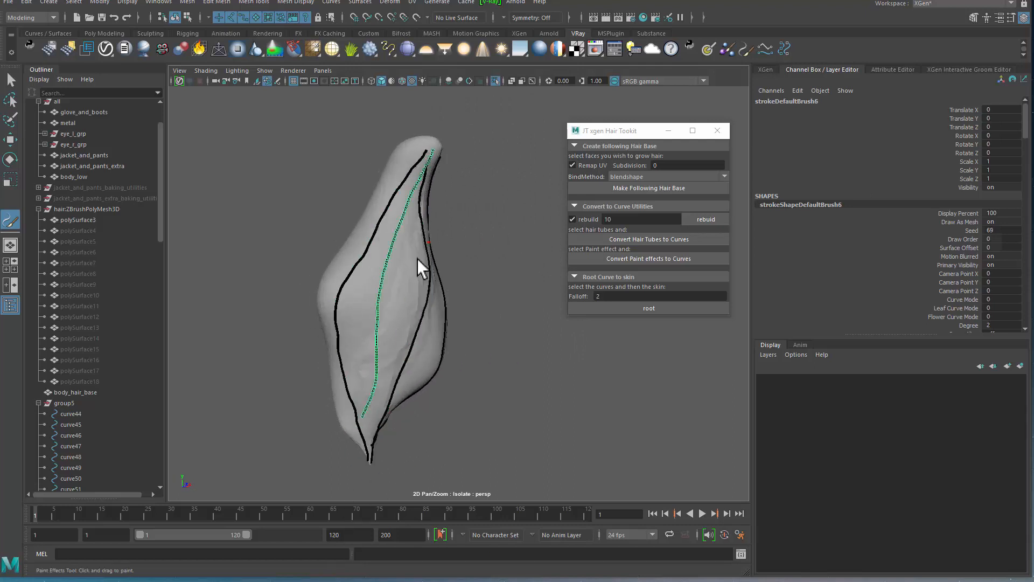
Paint three final root-to-tip strokes on the bare smooth side of polySurface3 and leave the Paint Effects tool.
mouse_move(419, 268)
alt+mouse_down()
mouse_move(485, 275)
mouse_move(399, 249)
alt+mouse_up()
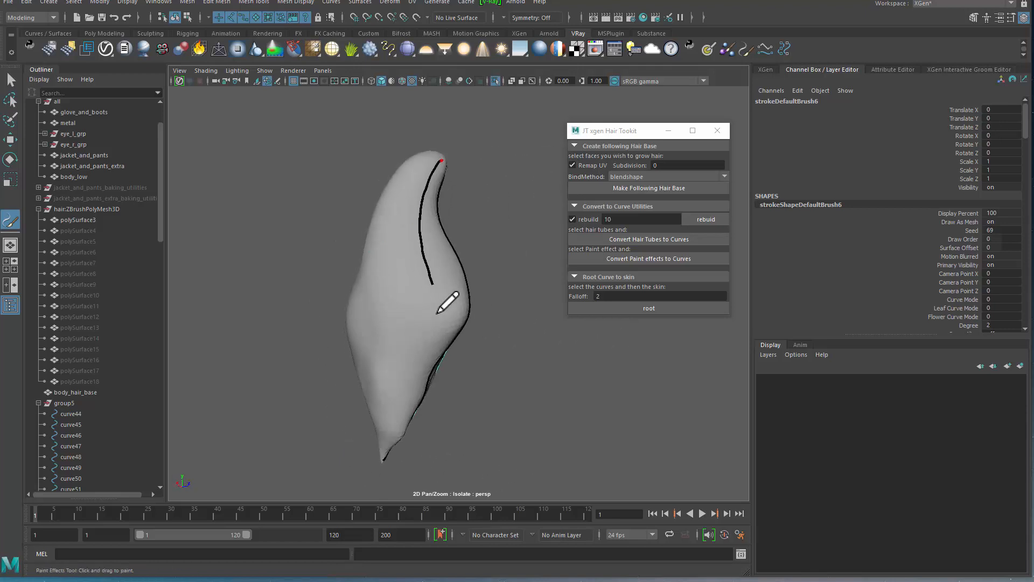
drag(394, 434, 363, 504)
alt+drag(377, 300, 414, 270)
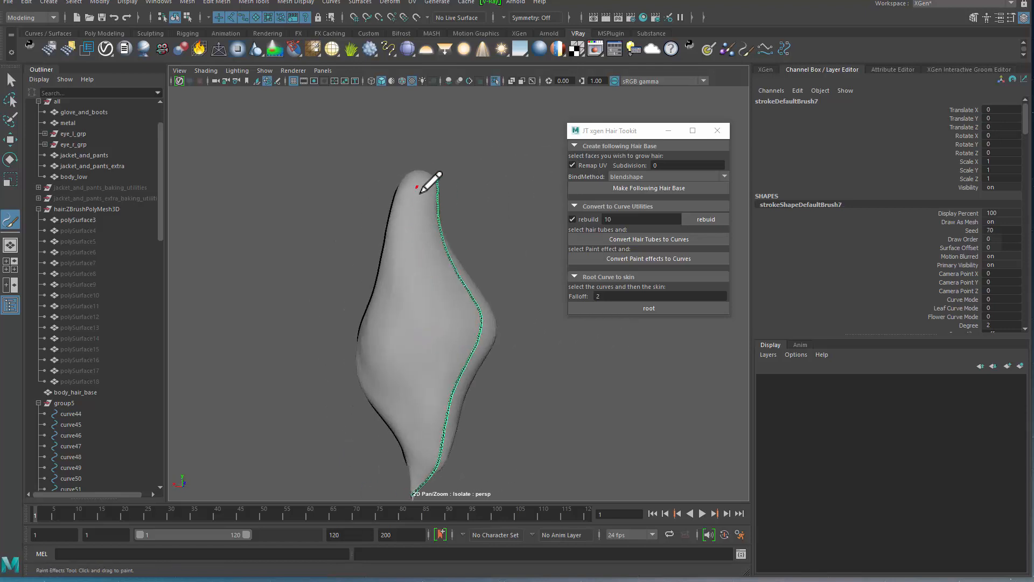
drag(414, 432, 418, 491)
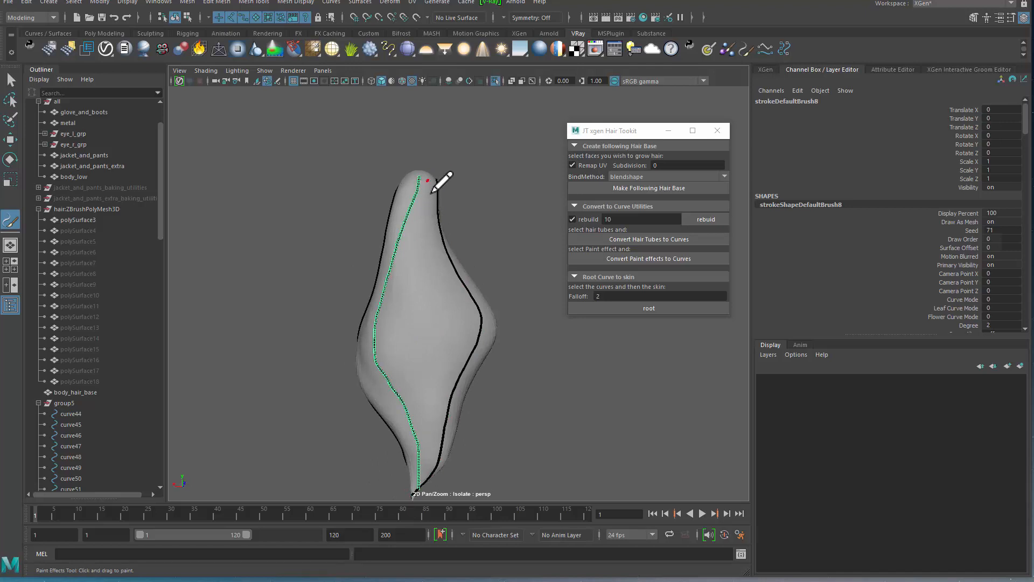
drag(438, 533, 439, 537)
alt+drag(412, 282, 492, 279)
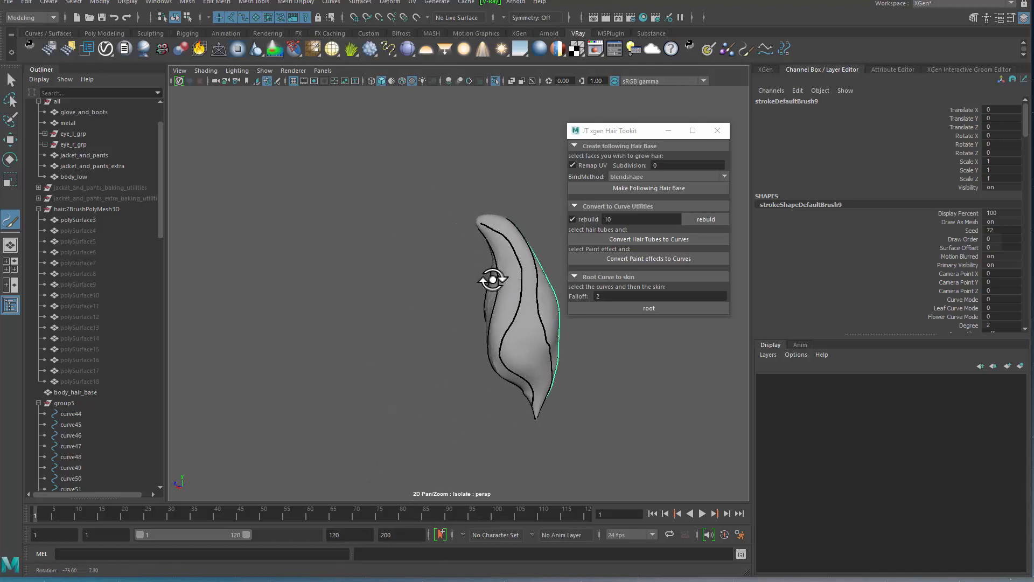
alt+middle_drag(492, 279, 323, 292)
key(q)
scroll(121, 402, down, 20)
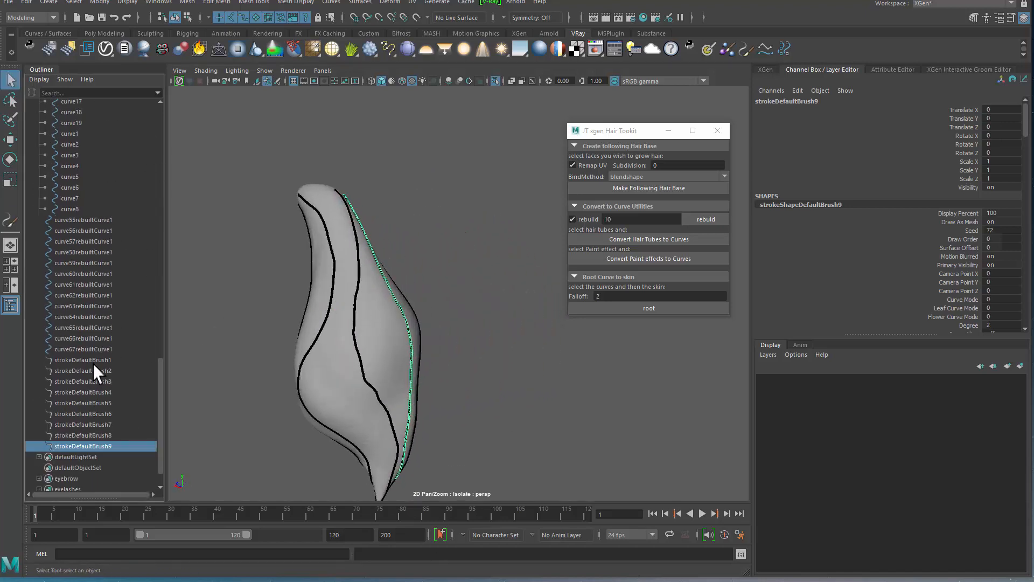
Convert the nine painted strokes, strokeDefaultBrush1 to strokeDefaultBrush9, to curves with rebuild enabled at 10.
shift+click(108, 364)
alt+right_drag(393, 332, 453, 329)
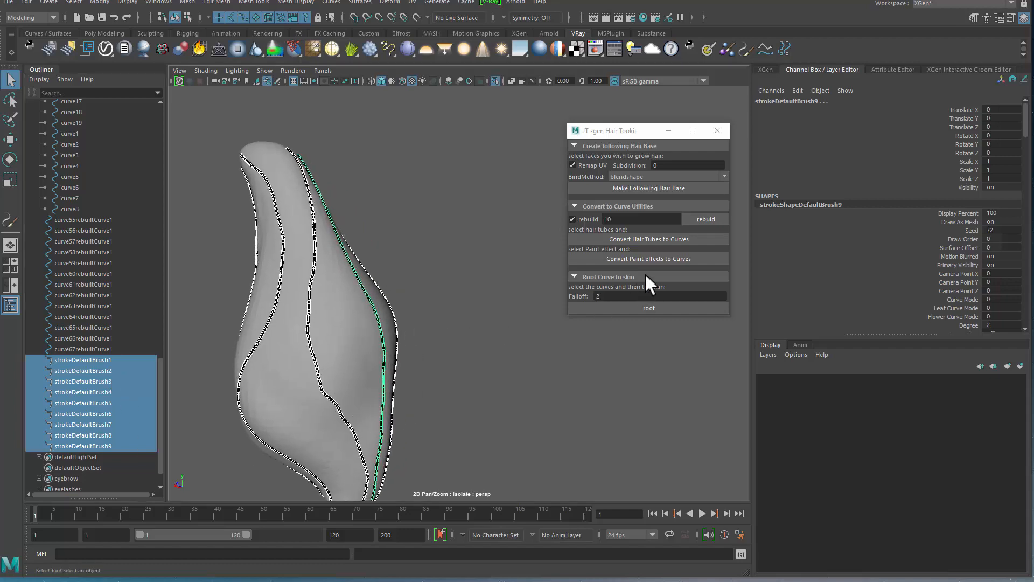
click(640, 259)
alt+middle_drag(295, 340, 320, 291)
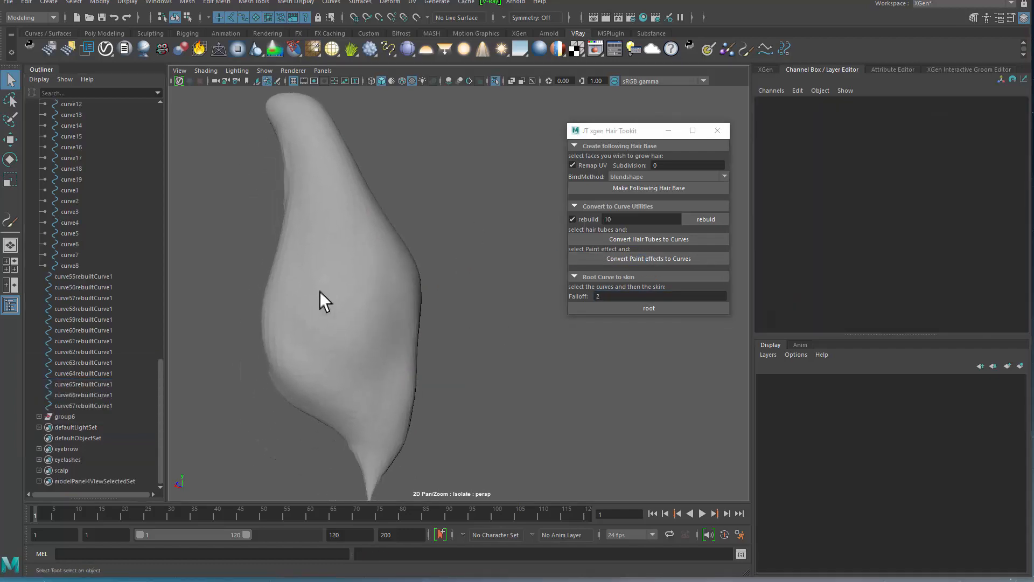
Highlight the new curves curve68 to curve76 in group6, exit isolation and delete the polySurface3 strand mesh.
click(61, 419)
click(71, 427)
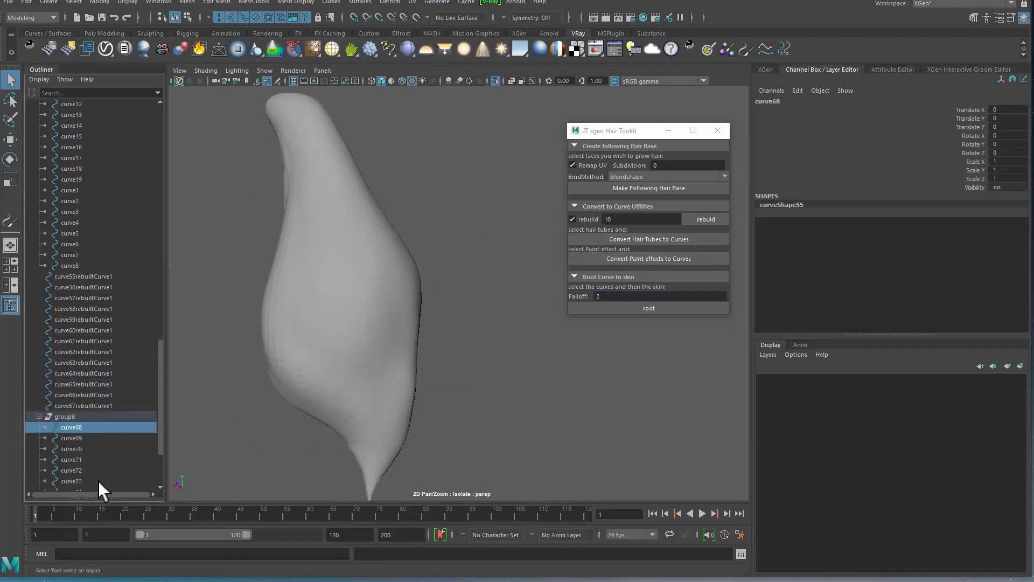
scroll(95, 453, down, 3)
shift+click(75, 410)
key(ctrl+1)
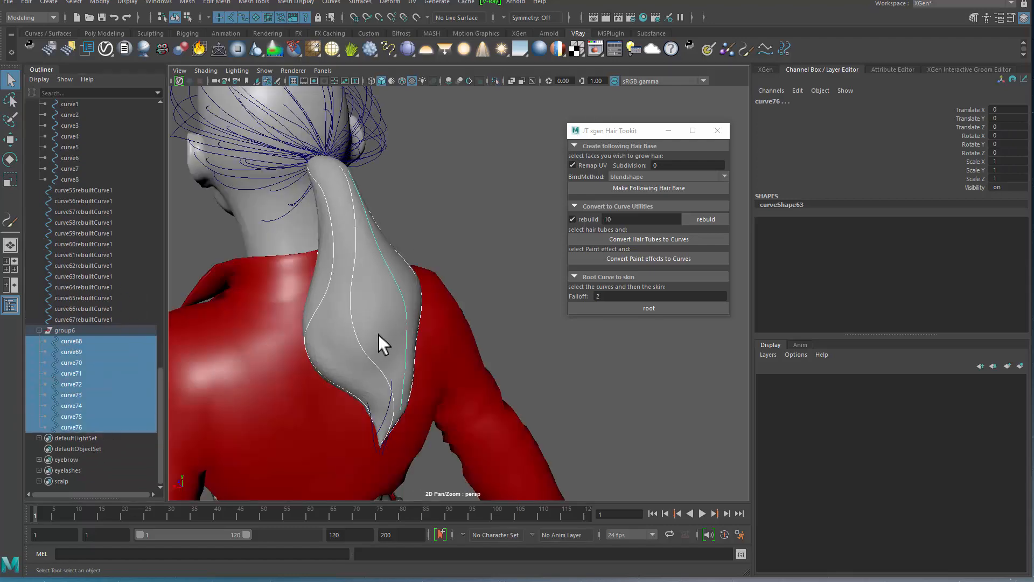
click(401, 351)
key(Delete)
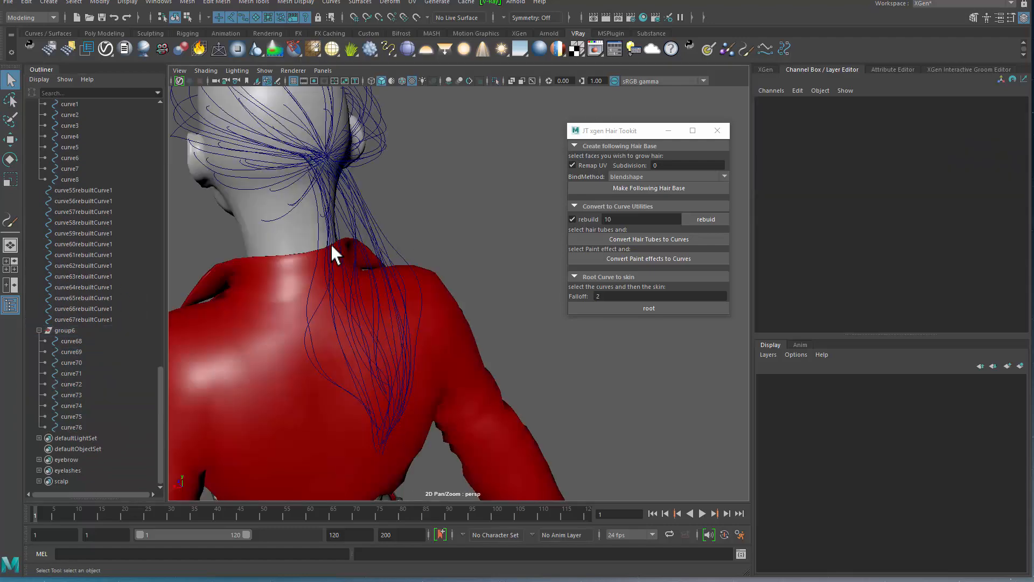
Select curve68 to curve76 together with the body_hair_base scalp mesh and isolate them.
alt+drag(333, 253, 442, 200)
alt+drag(471, 178, 427, 231)
alt+middle_drag(427, 231, 395, 239)
alt+drag(395, 239, 345, 309)
click(75, 341)
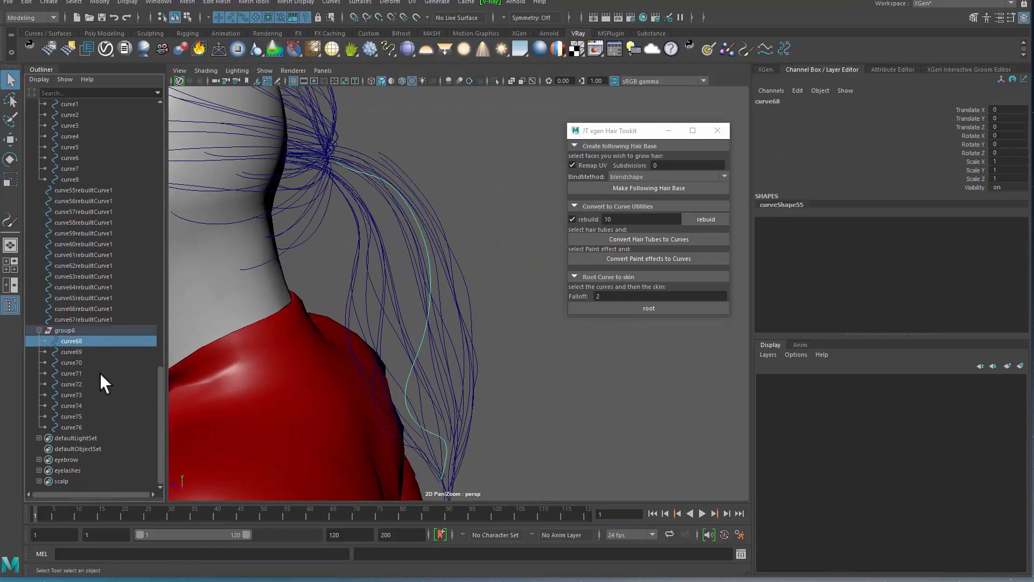
shift+click(95, 427)
alt+drag(345, 259, 280, 286)
shift+click(298, 295)
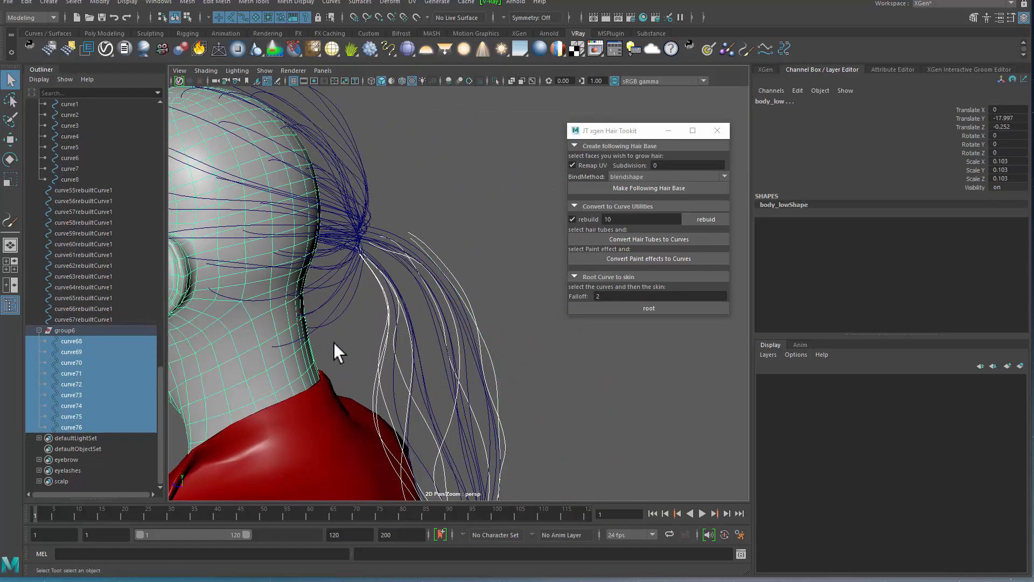
key(ctrl+z)
scroll(134, 260, up, 10)
scroll(133, 260, up, 10)
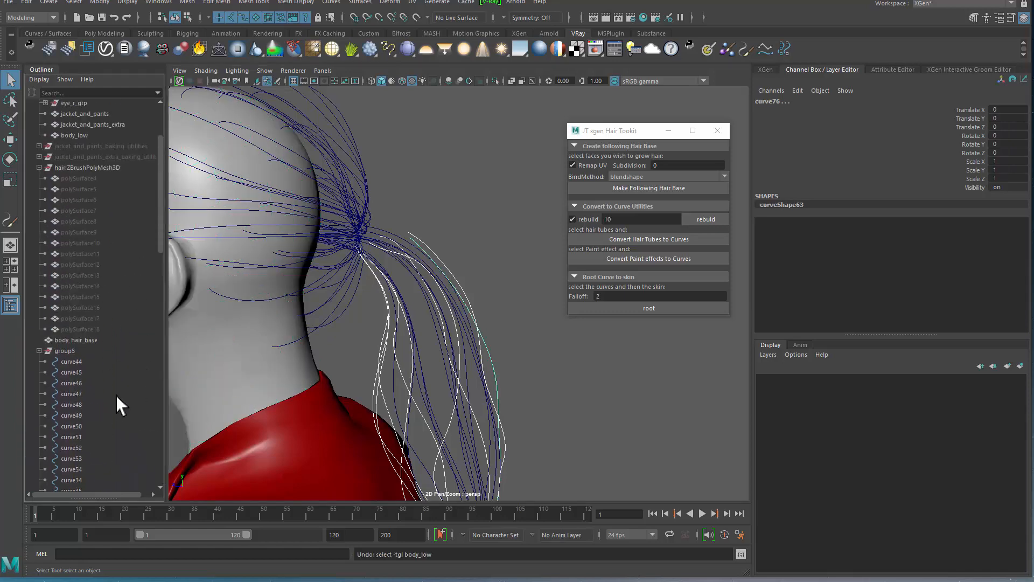
click(108, 340)
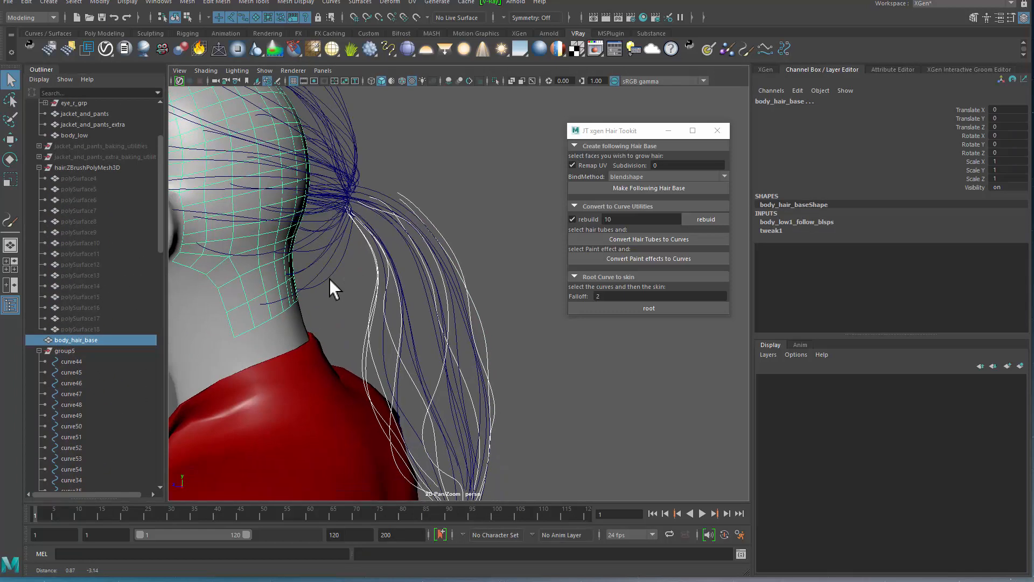
key(ctrl+1)
Root the nine curves to body_hair_base with a falloff of 2.
click(357, 257)
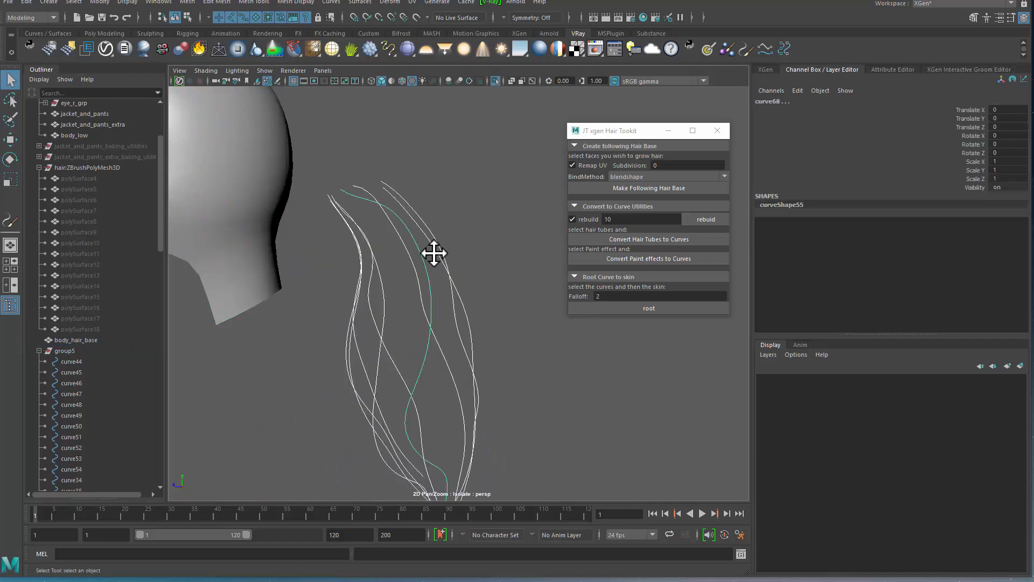
alt+drag(434, 249, 328, 212)
click(329, 214)
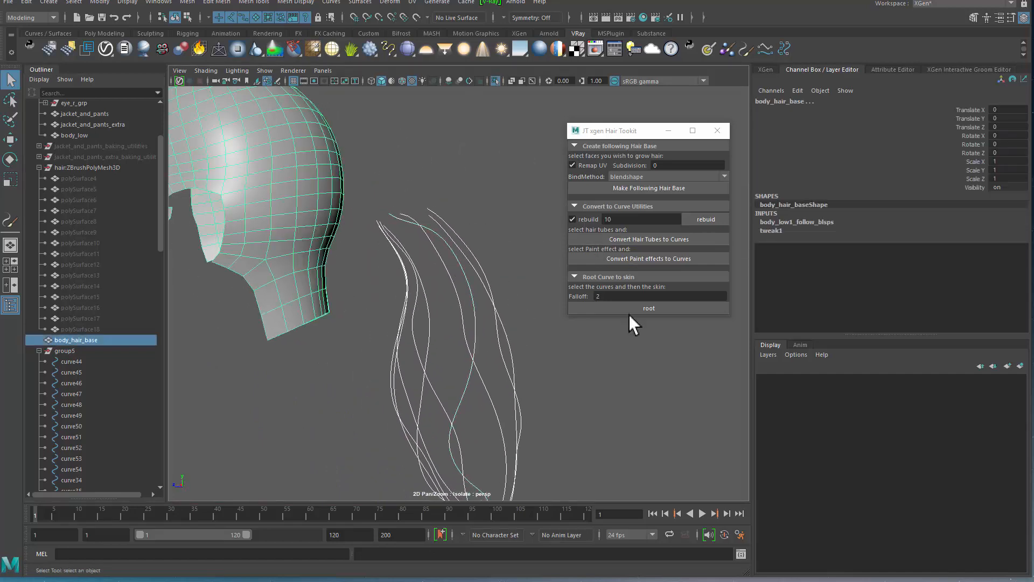
click(646, 309)
click(410, 290)
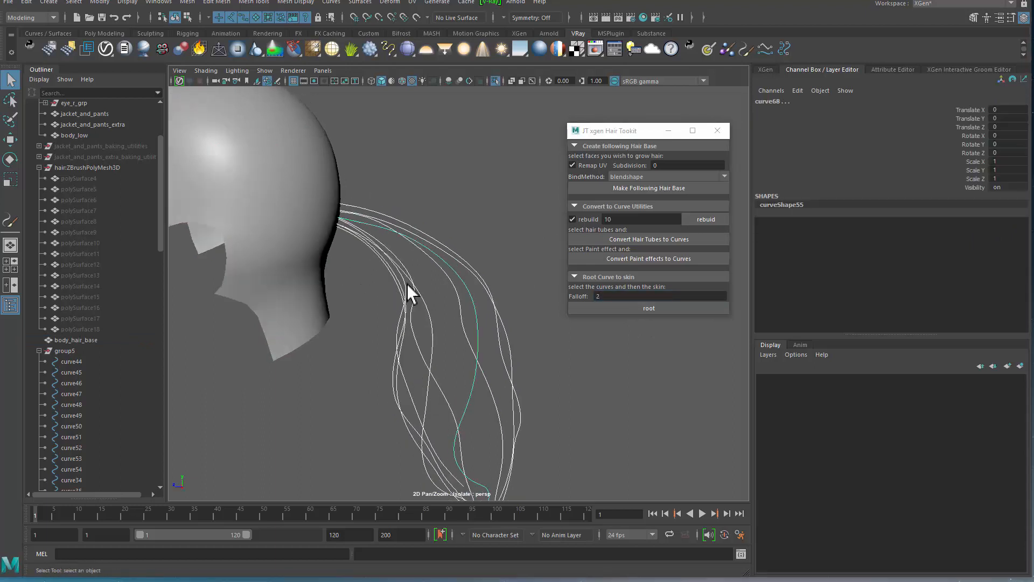
Smooth the rooted curves near the scalp by moving their first rows of control vertices outward from the head.
alt+drag(410, 291, 381, 250)
key(F8)
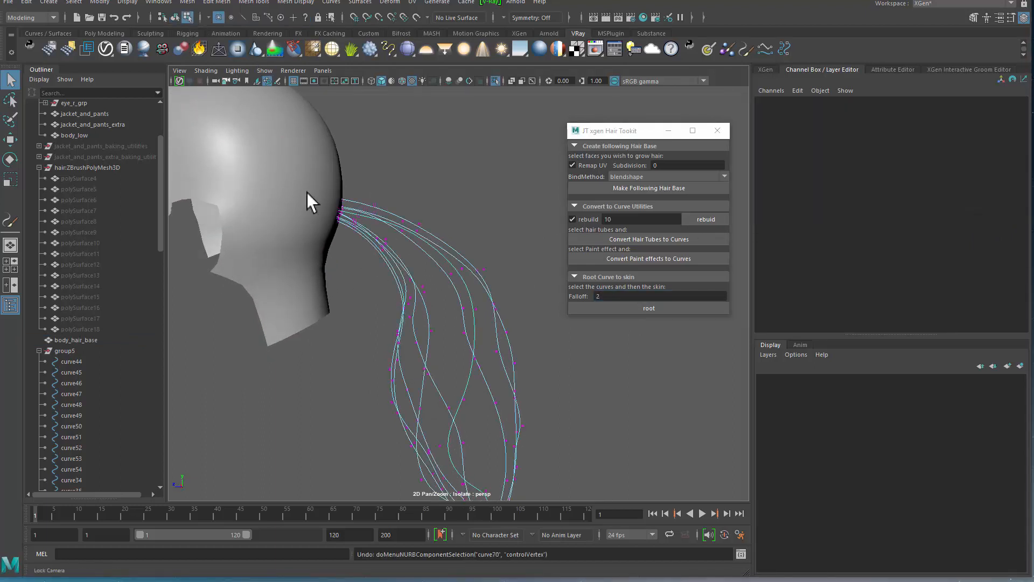
drag(387, 207, 425, 236)
key(w)
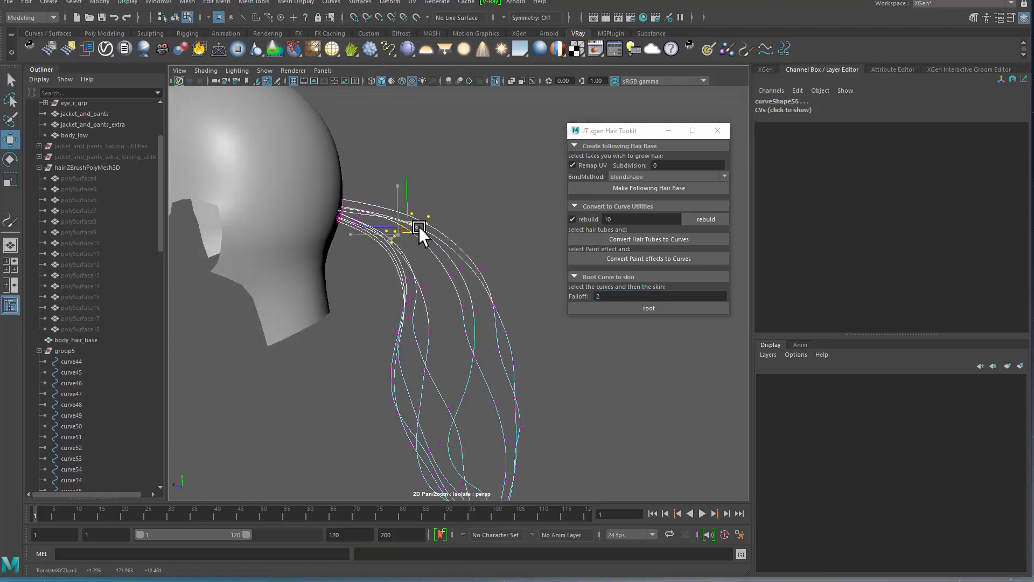
drag(360, 182, 387, 205)
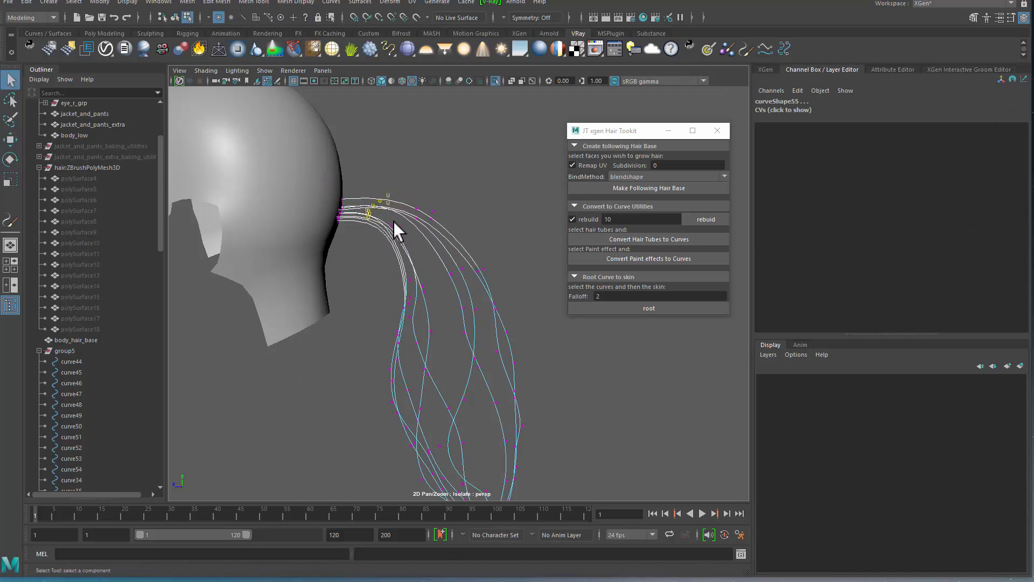
key(w)
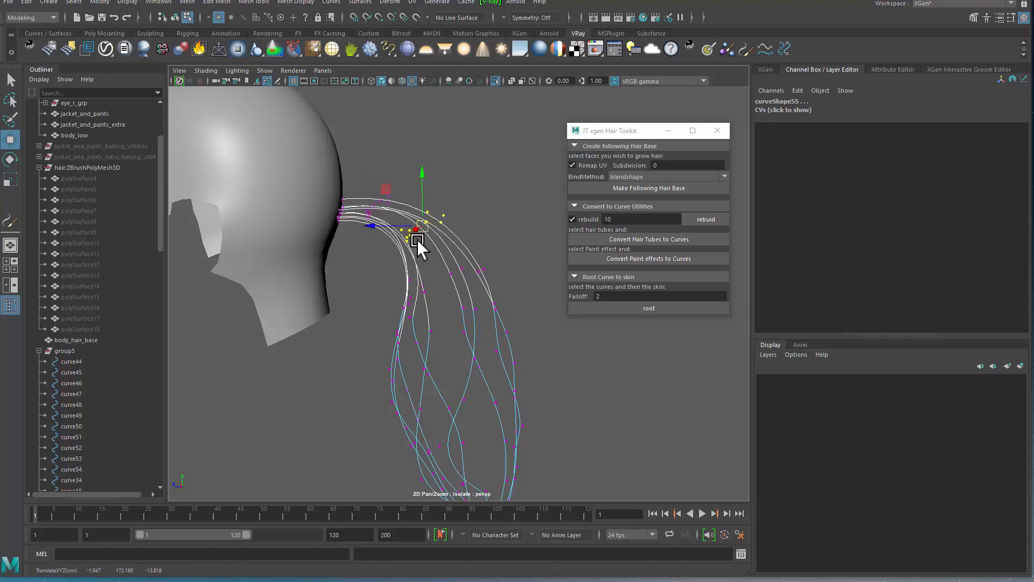
alt+drag(417, 239, 441, 212)
key(q)
click(428, 279)
alt+drag(428, 279, 502, 310)
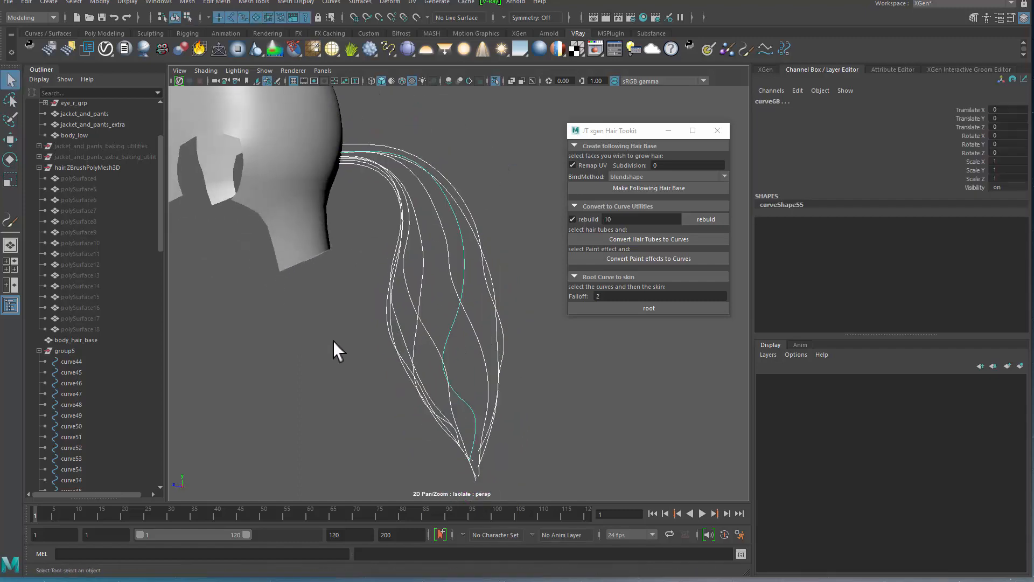
Move curve68 to curve76 out of group6, delete the empty group, and place curve67rebuiltCurve1 directly before curve68.
alt+drag(333, 340, 307, 346)
scroll(121, 254, down, 9)
scroll(122, 345, down, 10)
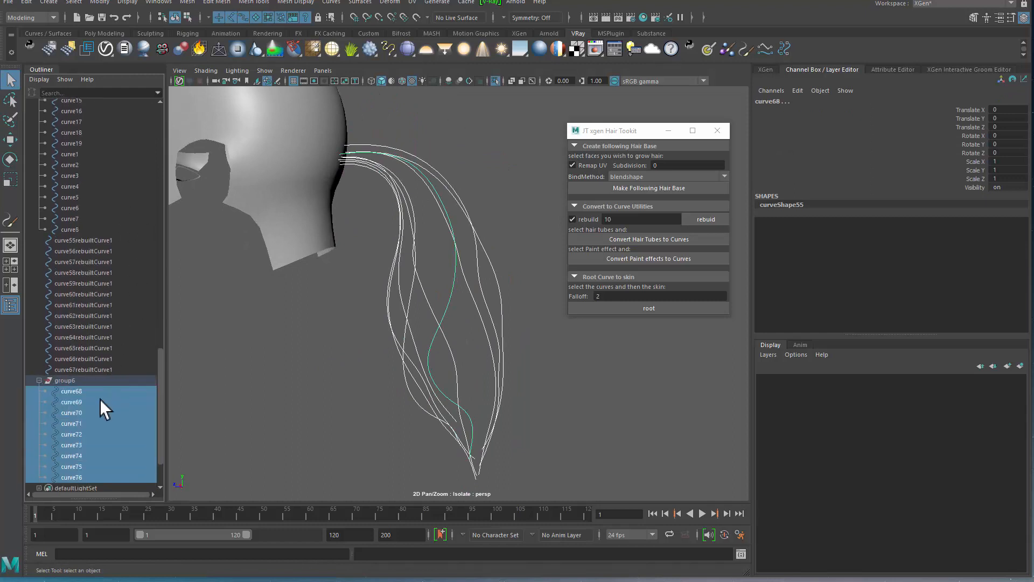
click(86, 393)
shift+click(83, 478)
middle_drag(83, 479, 88, 366)
click(94, 478)
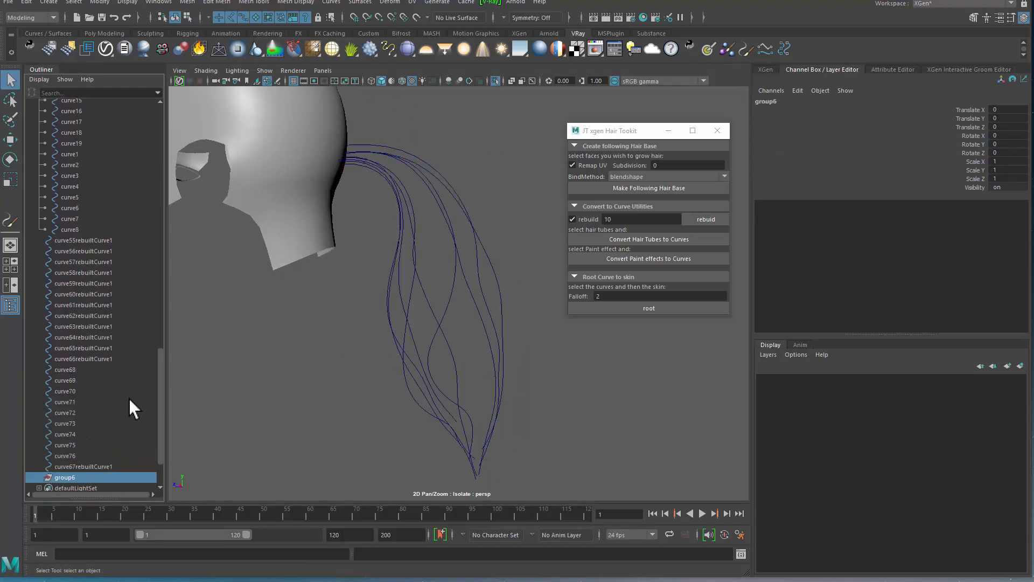
key(Delete)
click(101, 472)
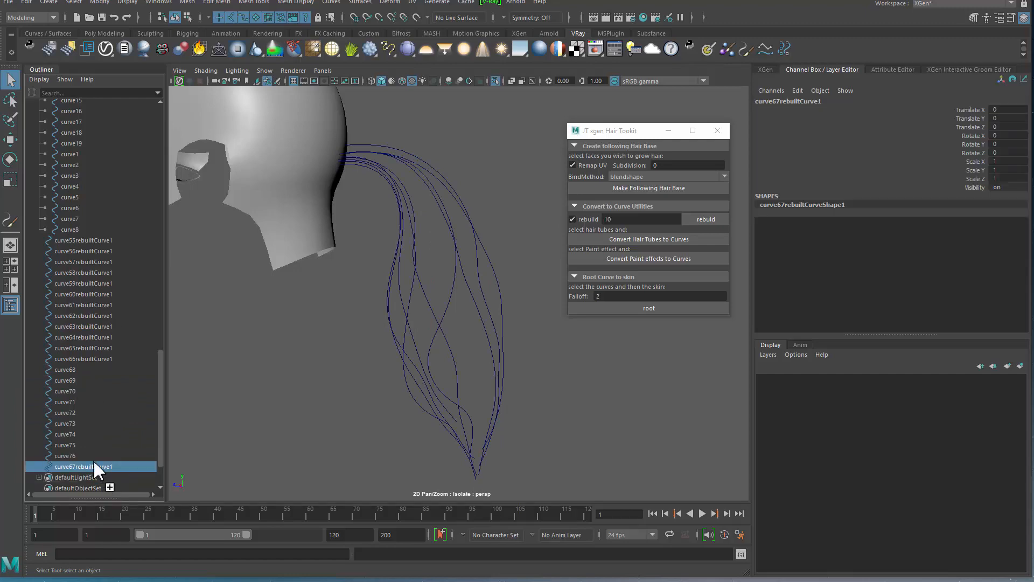
middle_drag(93, 461, 100, 370)
Isolate curve55rebuiltCurve1 through curve76 to examine the ponytail curves together, and return to the full scene.
click(98, 242)
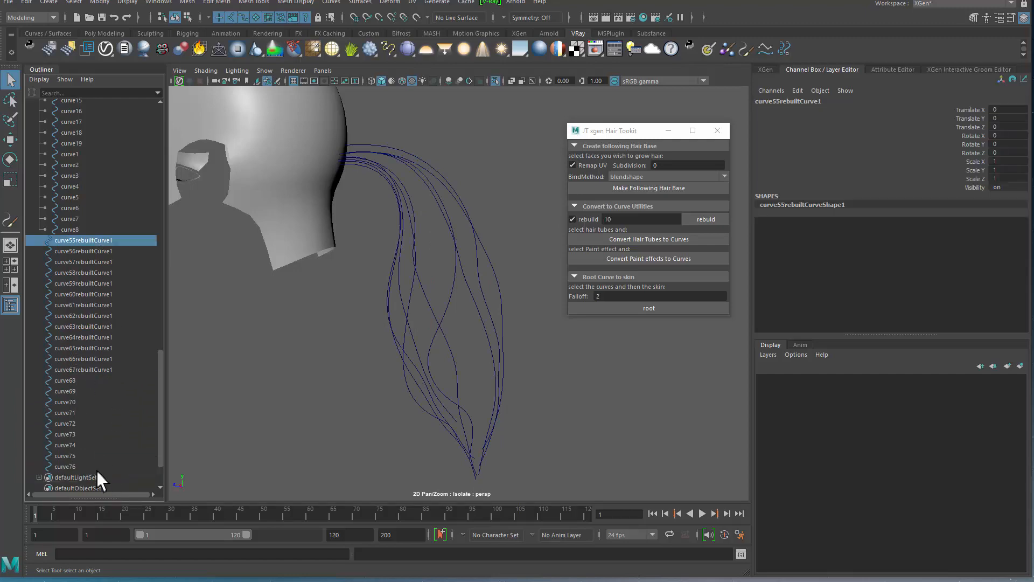
shift+click(96, 467)
mouse_move(388, 343)
alt+mouse_down()
mouse_move(393, 363)
mouse_move(393, 351)
alt+mouse_up()
key(ctrl+1)
key(ctrl+1)
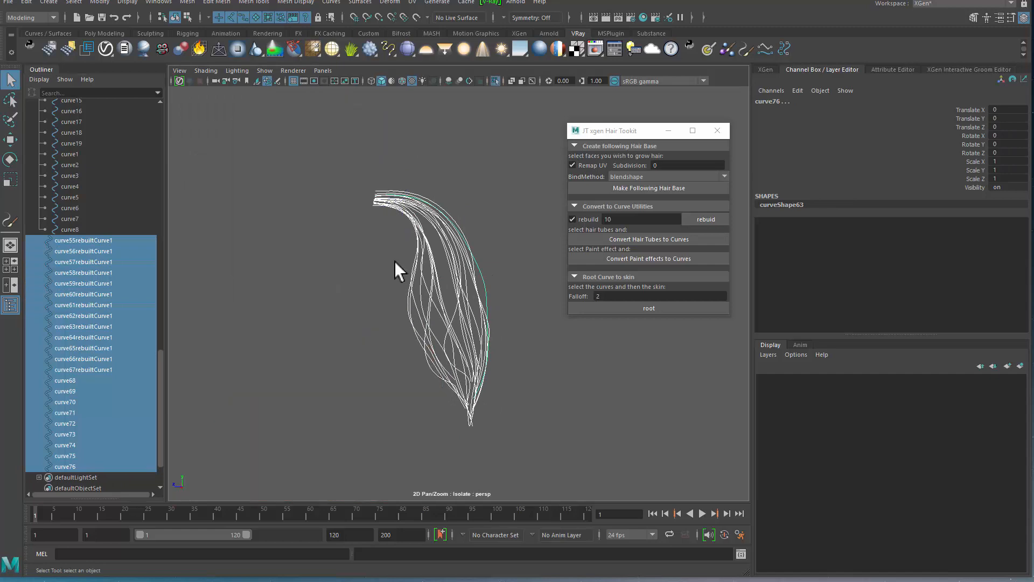
click(392, 269)
alt+drag(392, 270, 401, 310)
drag(356, 248, 350, 293)
key(ctrl+1)
click(269, 218)
Unhide the hair meshes polySurface4 to polySurface18 and isolate them.
scroll(104, 224, up, 8)
scroll(104, 223, up, 10)
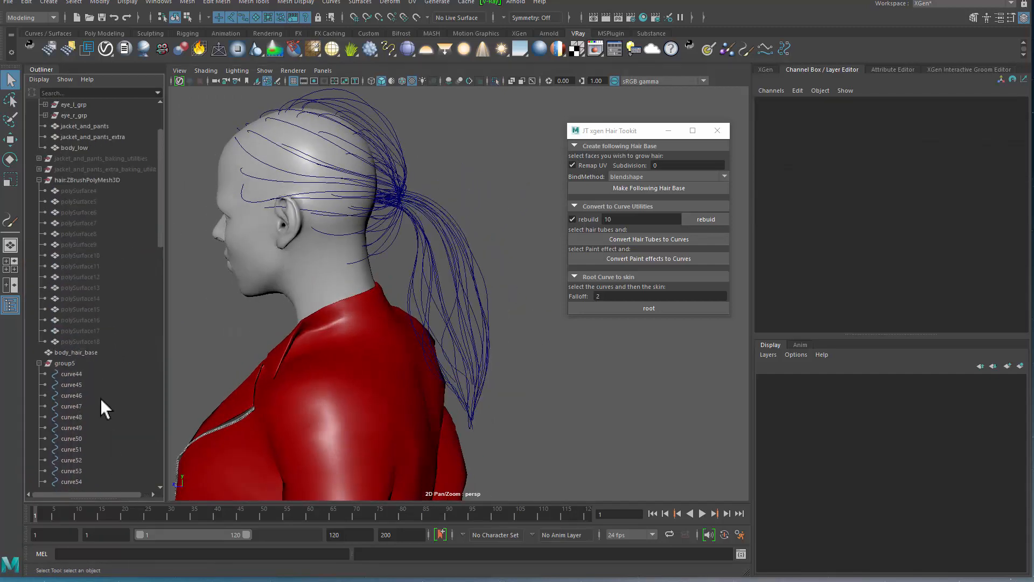
click(96, 342)
shift+click(98, 192)
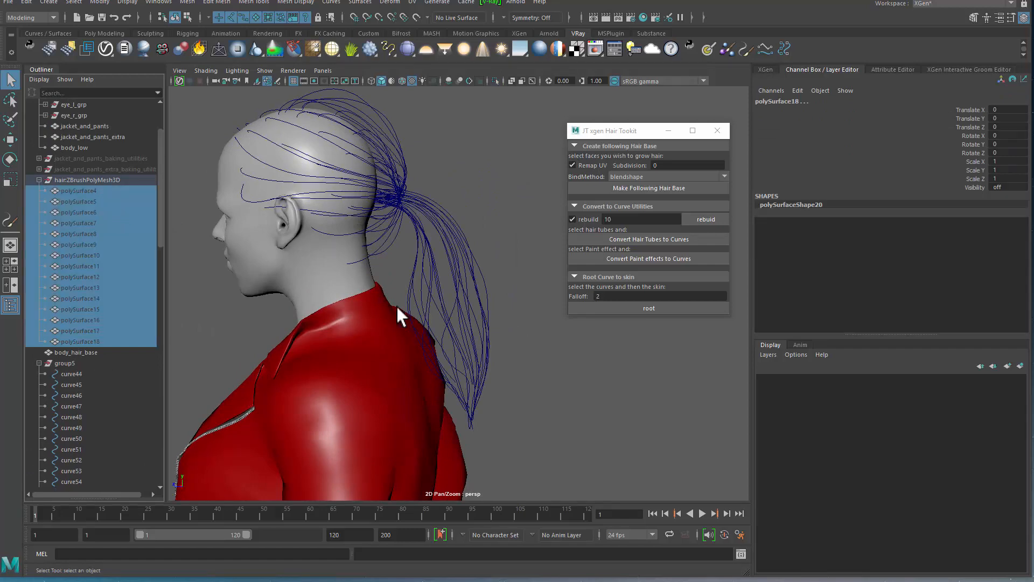
key(shift+h)
key(ctrl+1)
Hide the head hair meshes polySurface5 to polySurface18 and select the remaining ponytail mesh polySurface4.
click(240, 132)
drag(239, 132, 393, 413)
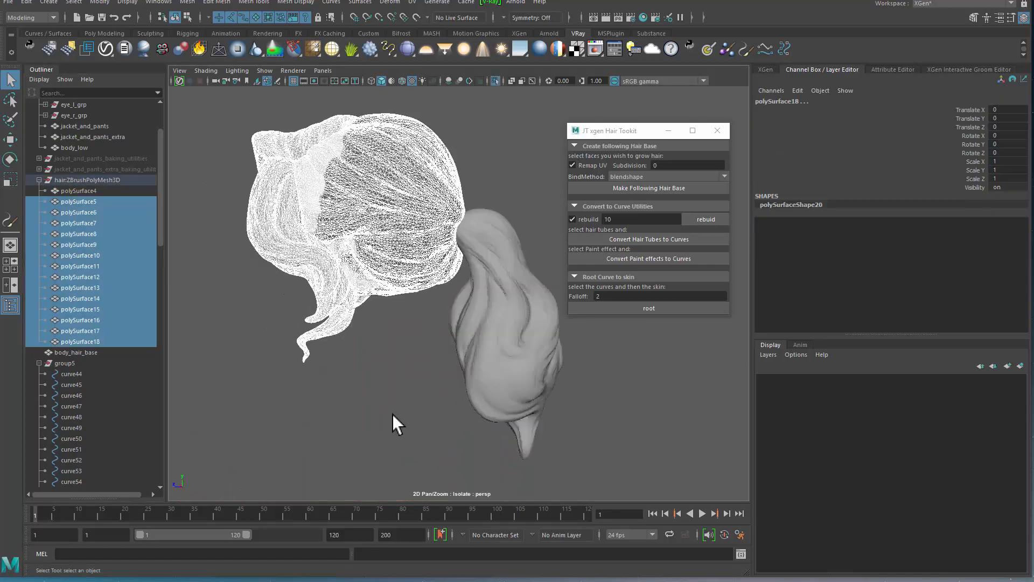
key(ctrl+h)
click(450, 338)
key(w)
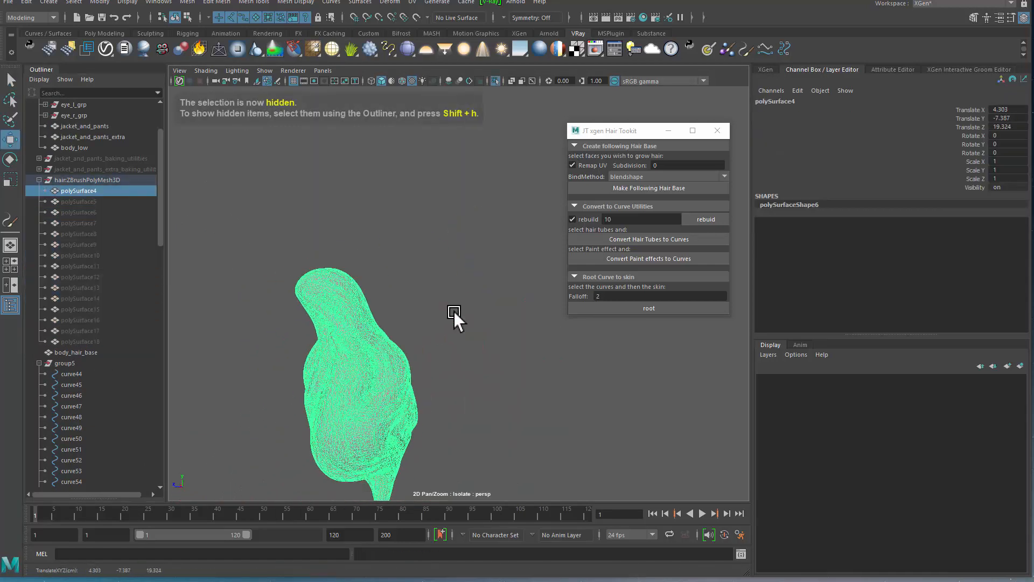
alt+middle_drag(421, 261, 286, 237)
click(457, 209)
click(325, 280)
alt+right_drag(325, 280, 484, 250)
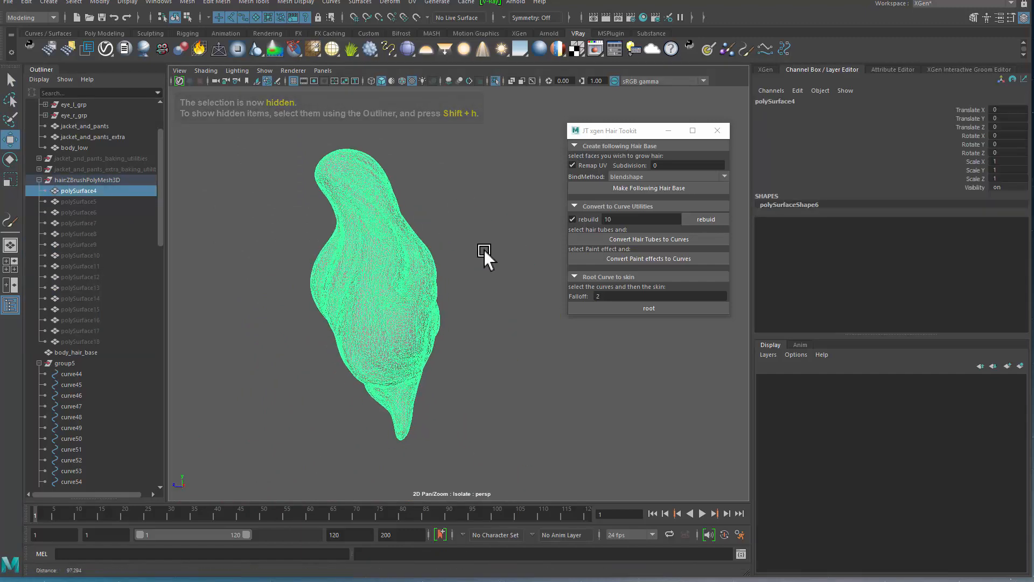
click(483, 250)
click(311, 279)
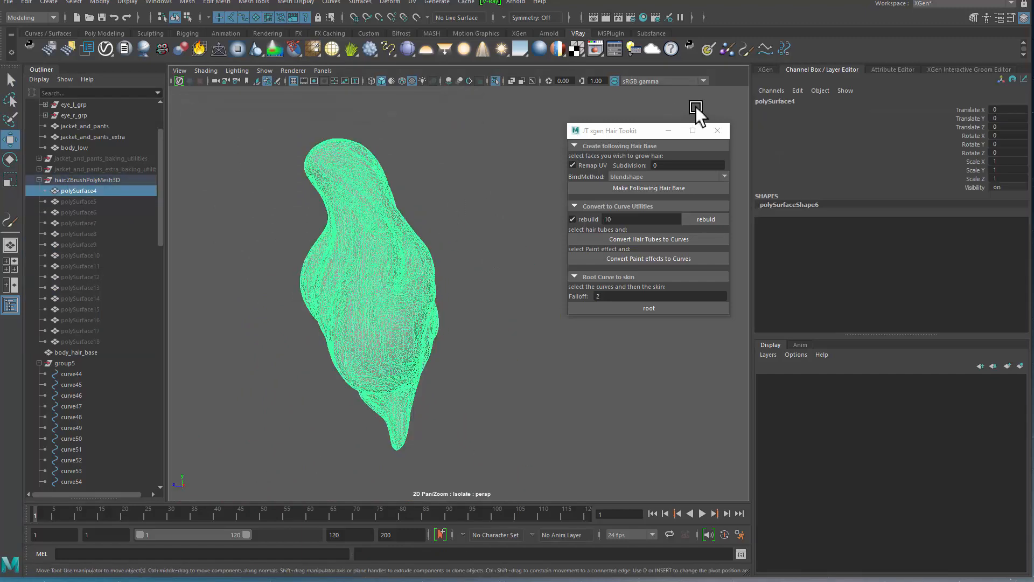
click(711, 53)
alt+drag(328, 198, 391, 222)
alt+right_drag(391, 222, 441, 244)
alt+drag(441, 244, 414, 231)
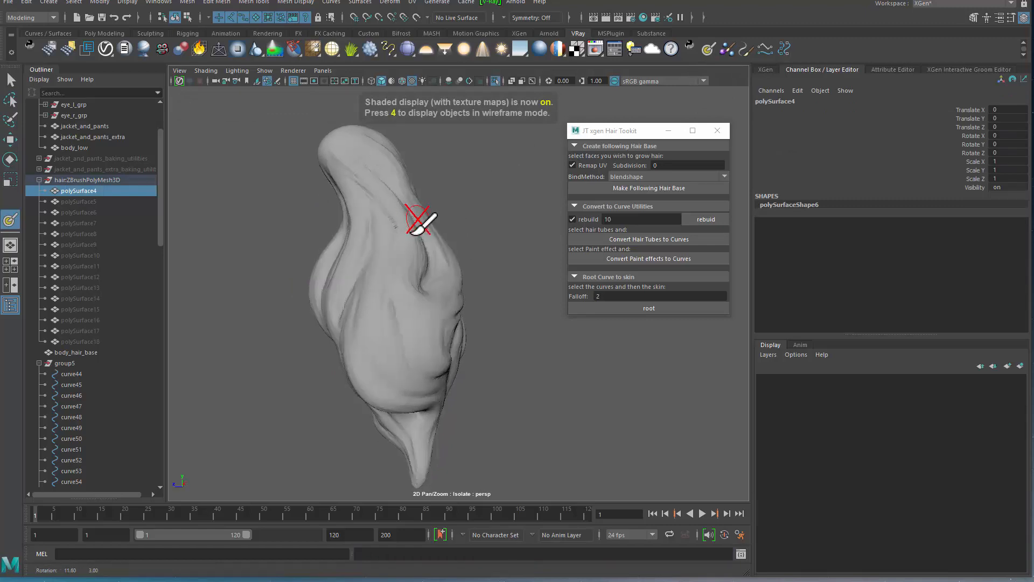
key(q)
Start the Paint Effects tool on polySurface4 and paint a stroke from its root down along the ponytail's side.
click(457, 217)
click(347, 267)
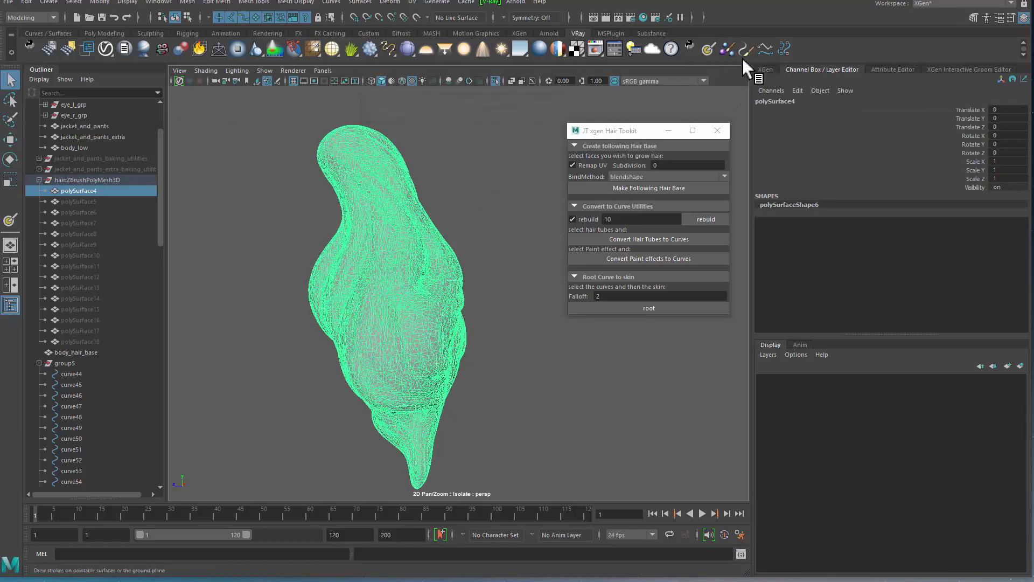
click(749, 55)
mouse_move(382, 224)
alt+mouse_down()
mouse_move(388, 231)
mouse_move(434, 206)
mouse_move(423, 207)
alt+mouse_up()
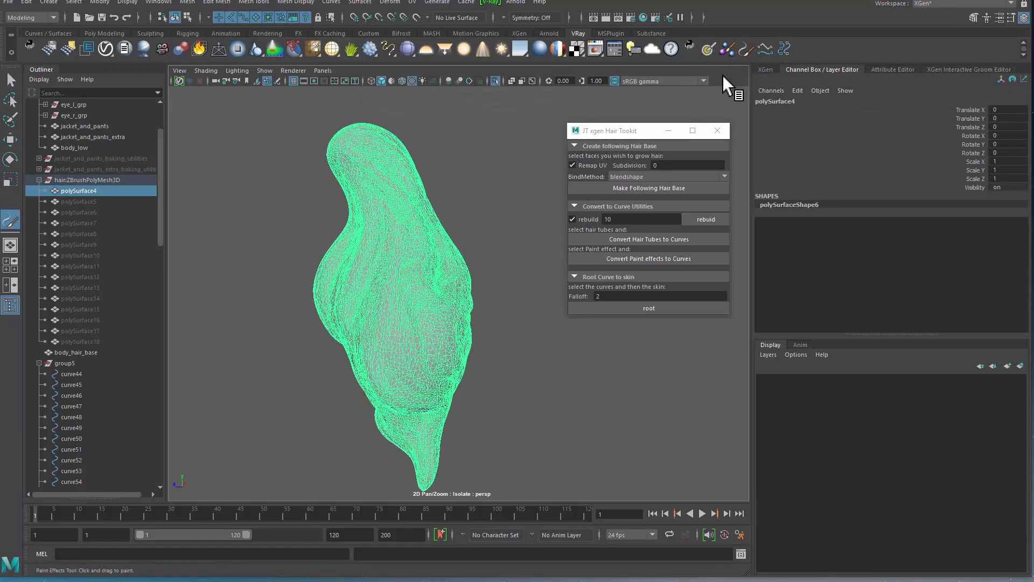
alt+middle_drag(396, 226, 420, 250)
mouse_move(419, 248)
alt+mouse_down()
mouse_move(353, 221)
mouse_move(363, 224)
mouse_move(314, 152)
alt+mouse_up()
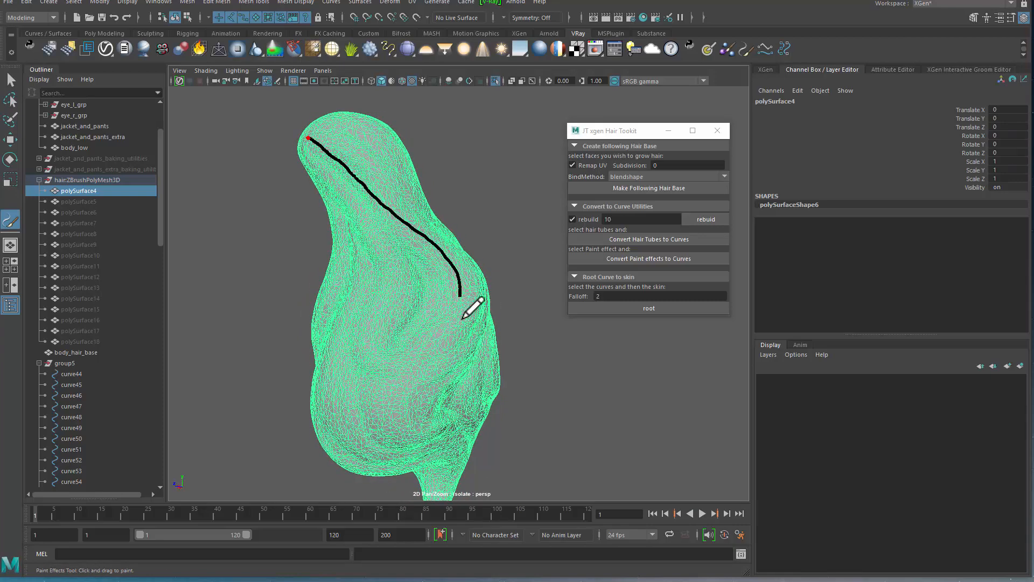
Paint three more strokes from the root of polySurface4 down its grooves and lower bulge, beside the first stroke.
mouse_move(477, 415)
alt+mouse_down()
mouse_move(370, 376)
mouse_move(446, 392)
mouse_move(329, 307)
mouse_move(399, 293)
mouse_move(341, 188)
alt+mouse_up()
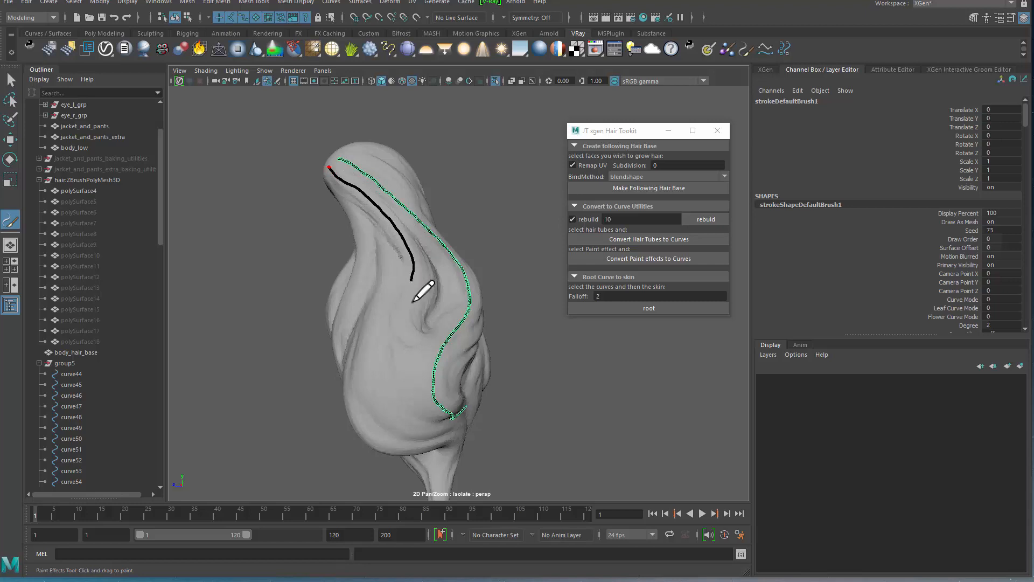
alt+drag(468, 321, 420, 295)
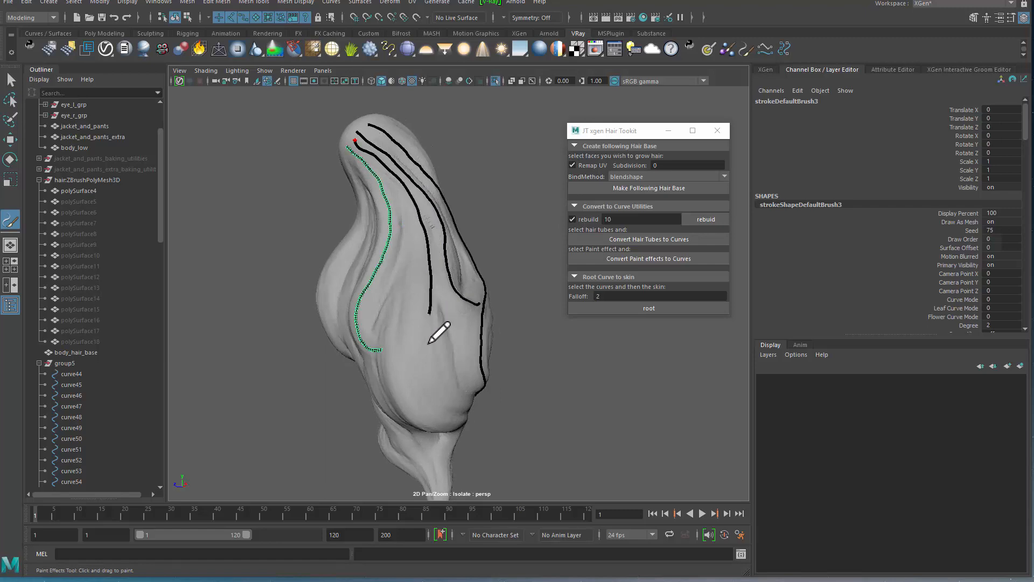
mouse_move(501, 399)
alt+mouse_down()
mouse_move(381, 388)
mouse_move(412, 404)
alt+mouse_up()
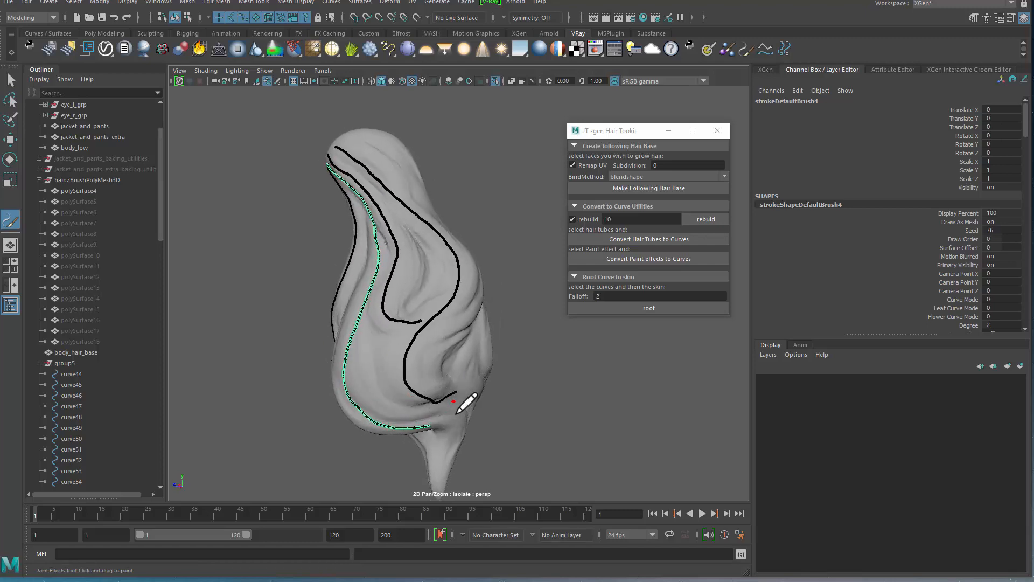
Paint five more strokes from the root of polySurface4 down its grooves, working around the remaining sides of the ponytail.
alt+drag(436, 467, 415, 427)
mouse_move(438, 374)
alt+mouse_down()
mouse_move(458, 397)
mouse_move(429, 397)
mouse_move(458, 404)
mouse_move(421, 372)
mouse_move(439, 362)
mouse_move(417, 383)
alt+mouse_up()
mouse_move(452, 348)
alt+mouse_down()
mouse_move(399, 350)
mouse_move(415, 256)
alt+mouse_up()
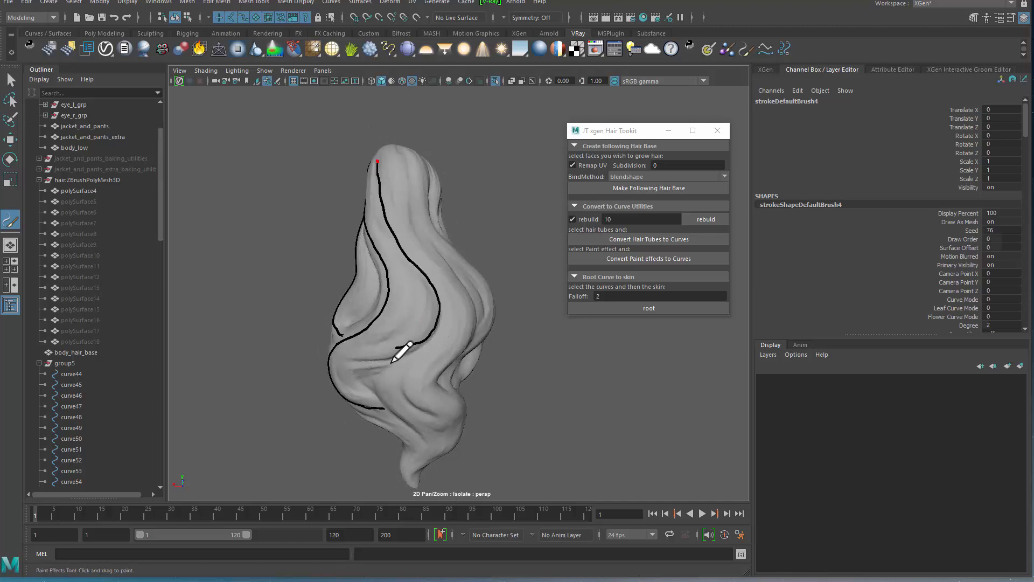
alt+drag(452, 294, 426, 288)
drag(396, 162, 361, 377)
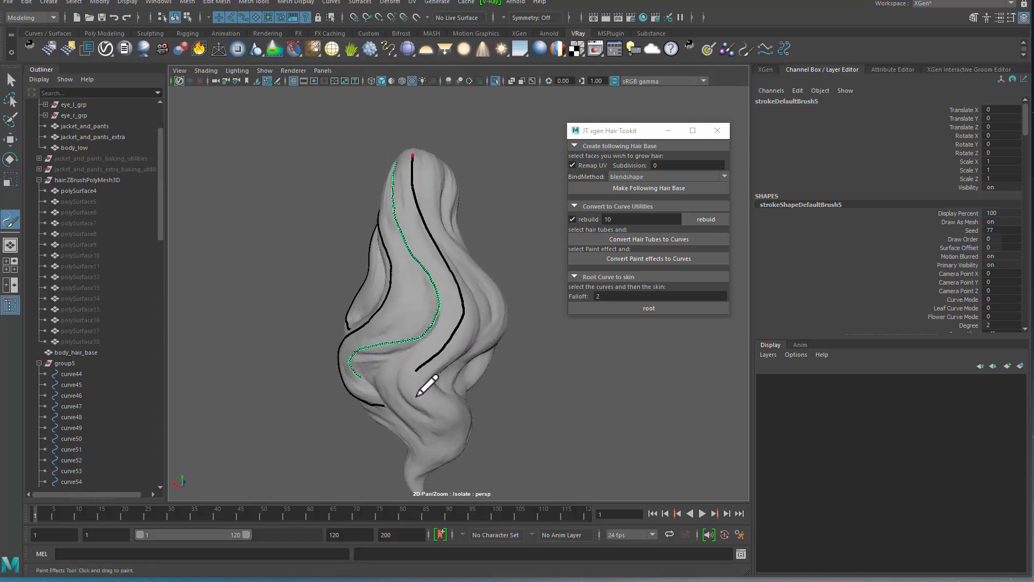
alt+drag(498, 311, 463, 235)
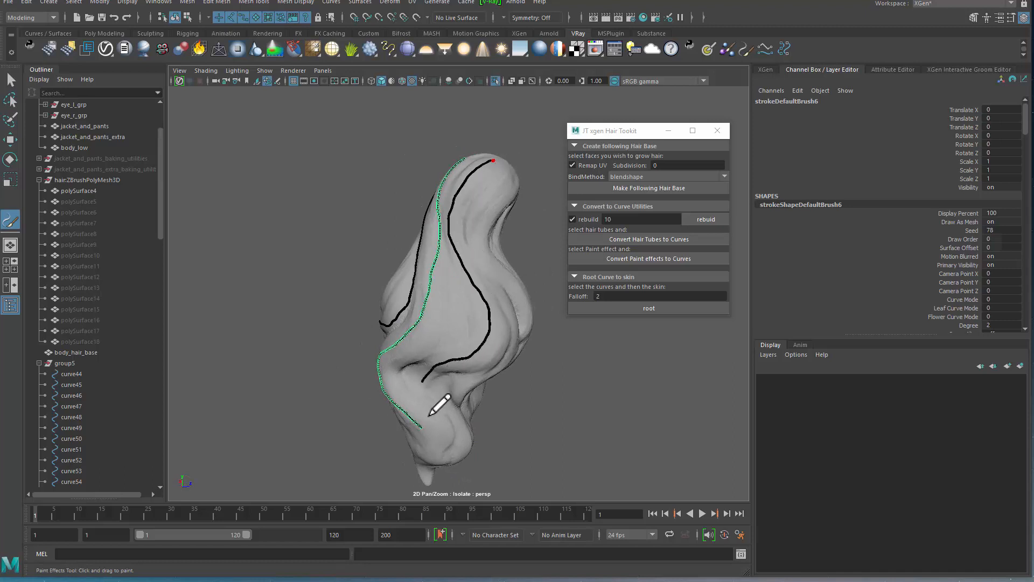
alt+drag(517, 288, 484, 257)
alt+middle_drag(485, 257, 437, 270)
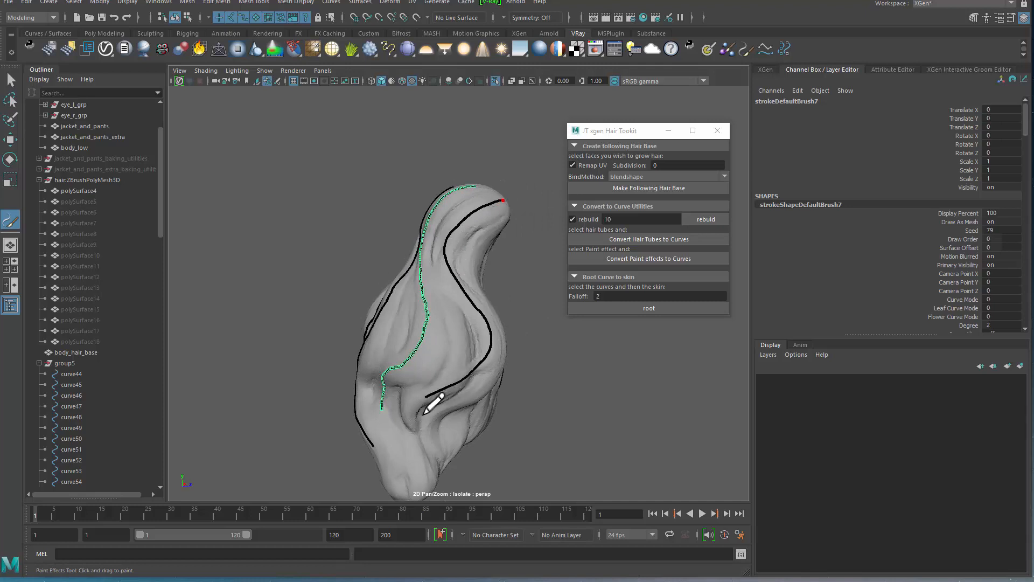
mouse_move(507, 367)
alt+mouse_down()
mouse_move(494, 349)
mouse_move(425, 332)
mouse_move(503, 217)
alt+mouse_up()
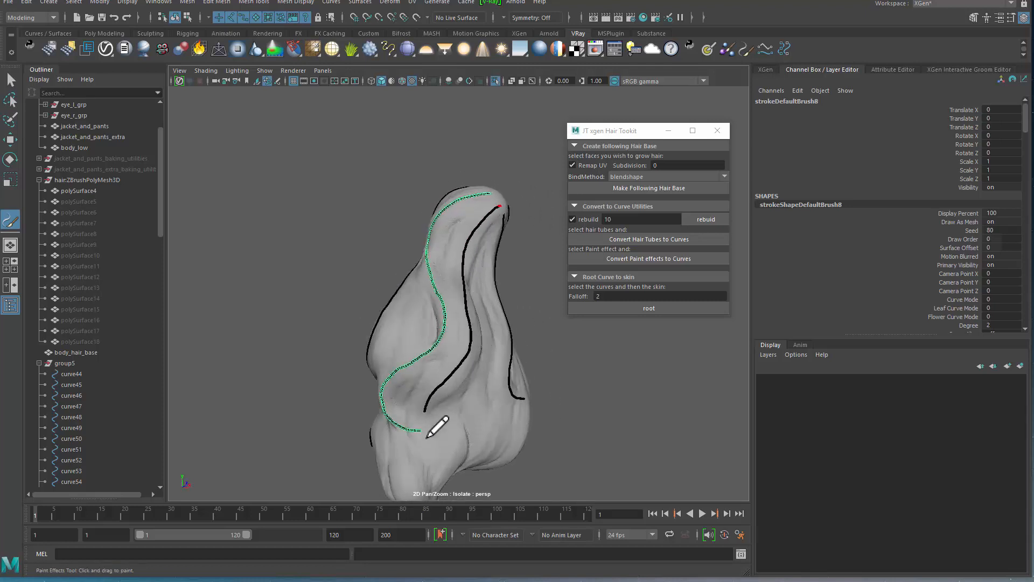
mouse_move(515, 354)
alt+mouse_down()
mouse_move(457, 331)
mouse_move(457, 311)
mouse_move(351, 329)
mouse_move(410, 315)
mouse_move(281, 307)
mouse_move(377, 296)
mouse_move(235, 325)
mouse_move(242, 298)
mouse_move(383, 293)
mouse_move(314, 304)
mouse_move(348, 268)
alt+mouse_up()
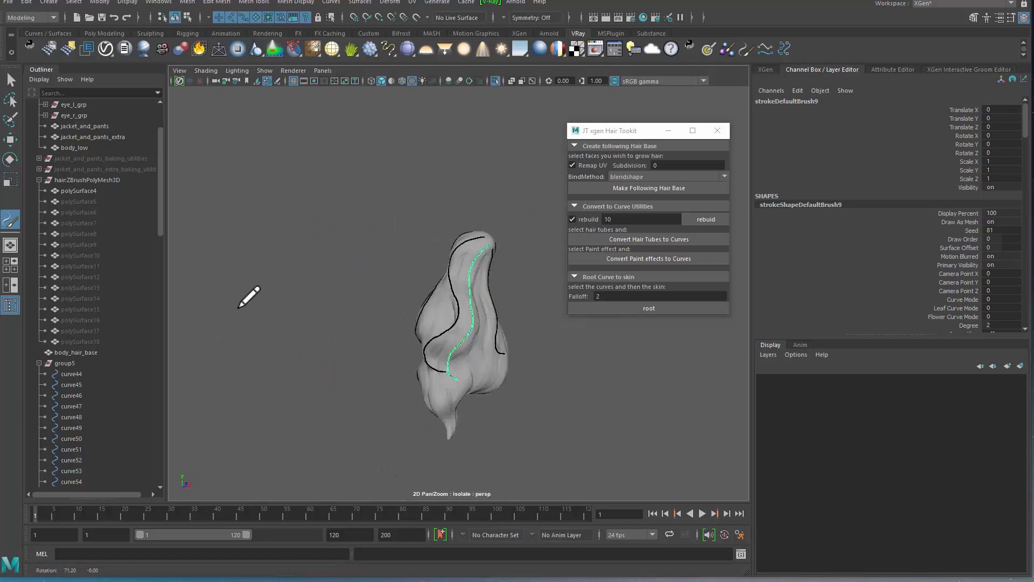
Select strokeDefaultBrush1 to strokeDefaultBrush9 and convert these Paint Effects strokes to curves with a rebuild value of 10.
alt+drag(239, 307, 356, 308)
alt+right_drag(356, 308, 339, 342)
scroll(109, 225, down, 16)
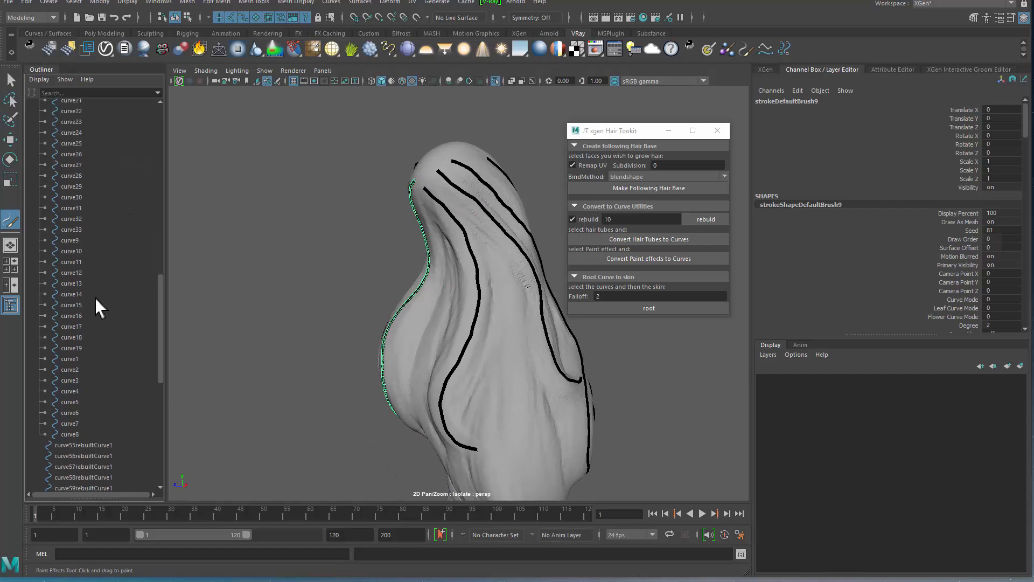
scroll(95, 323, down, 10)
click(86, 339)
shift+click(103, 423)
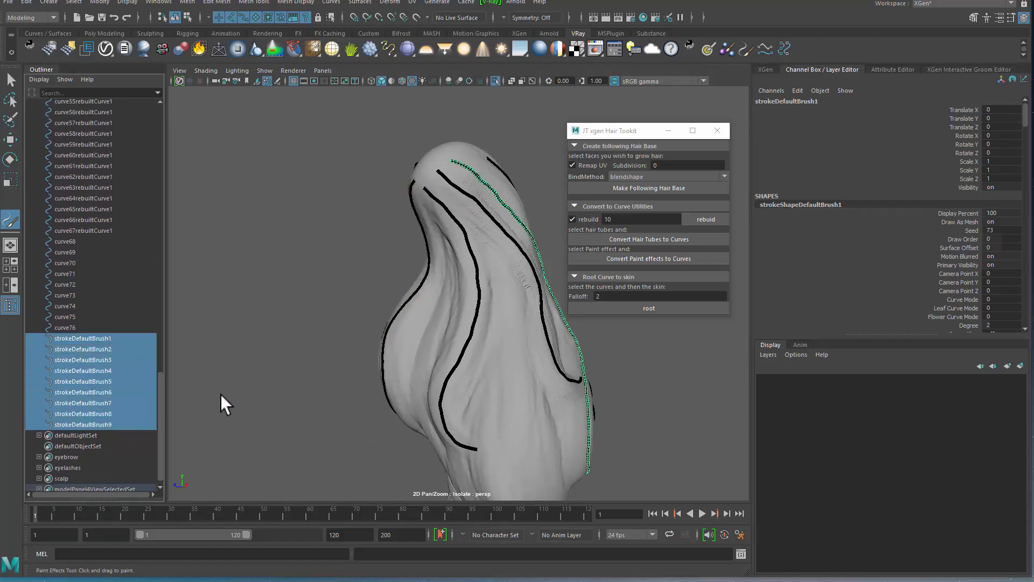
alt+middle_drag(351, 299, 294, 307)
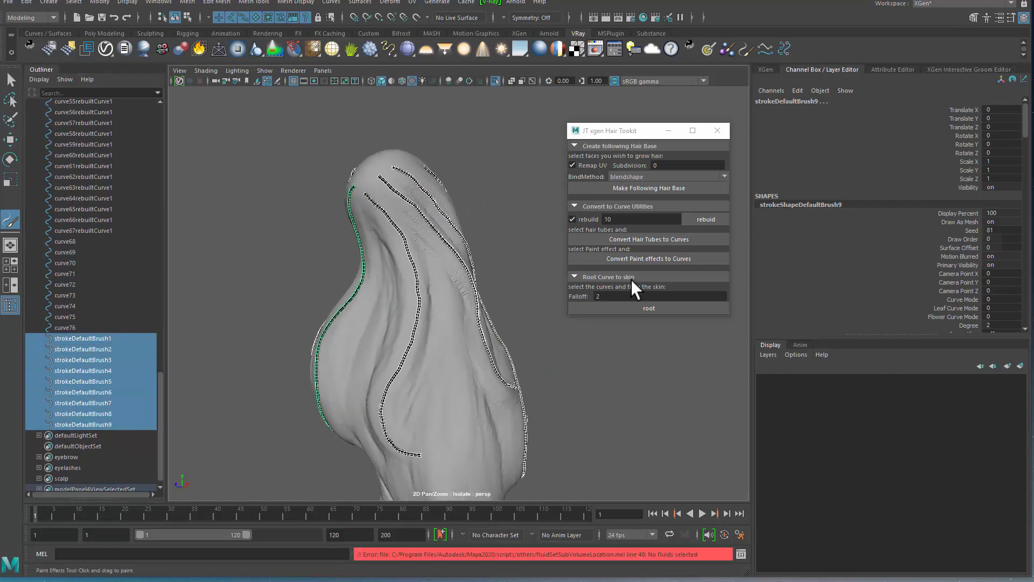
click(624, 260)
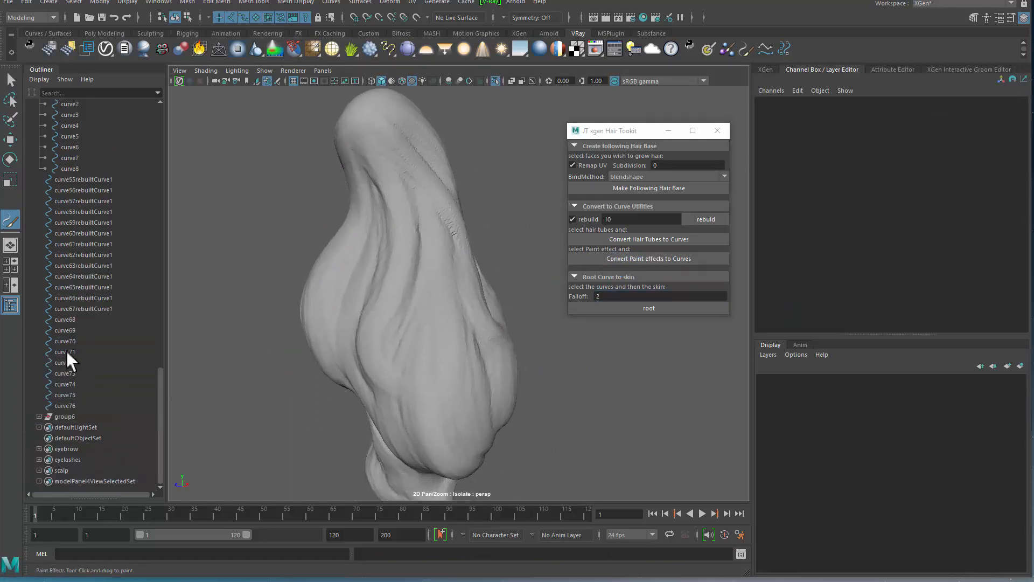
Select the converted curve group group6 and leave isolation to show the ponytail curves with the head and scalp curves.
click(81, 408)
click(83, 419)
alt+drag(285, 408, 356, 375)
key(ctrl+1)
alt+drag(416, 298, 410, 296)
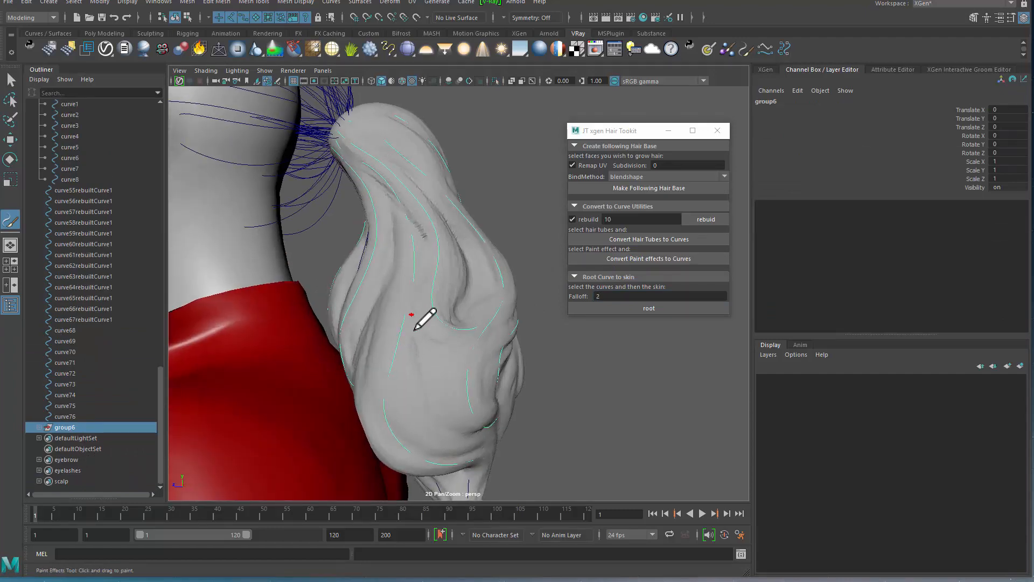
alt+middle_drag(420, 320, 403, 274)
alt+drag(402, 274, 445, 296)
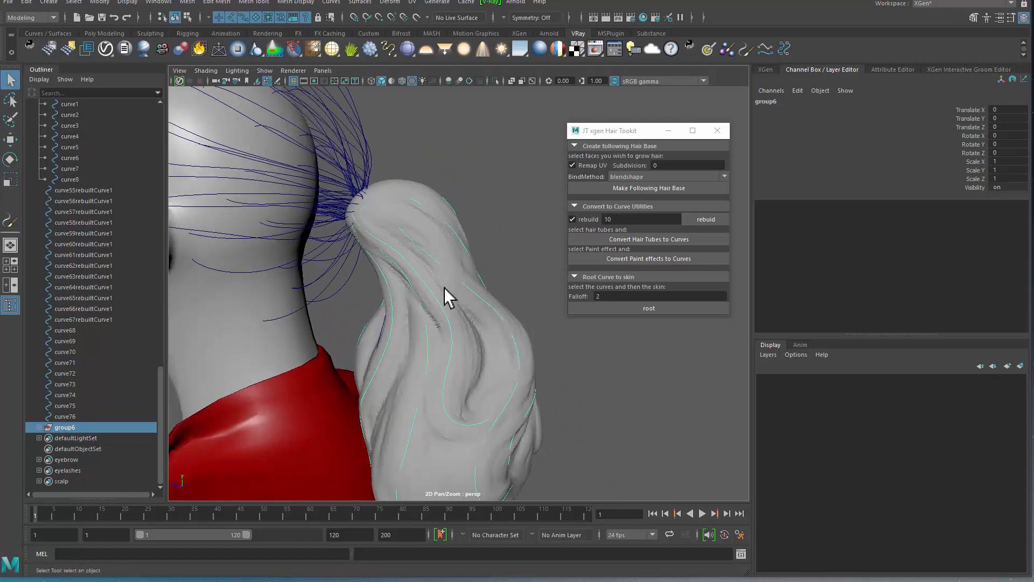
Make the ponytail mesh polySurface4 a live surface.
click(465, 302)
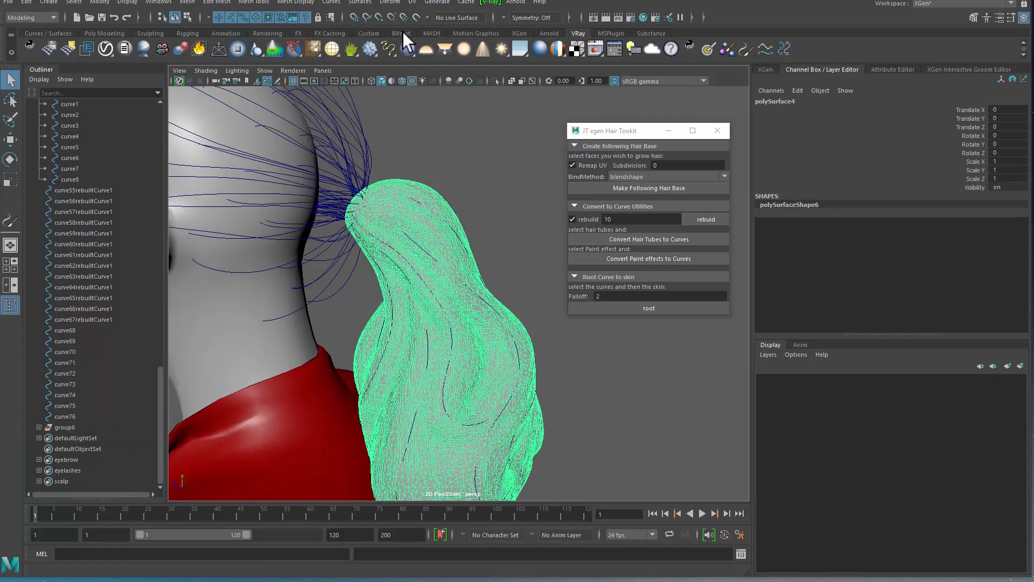
click(436, 20)
alt+middle_drag(373, 226, 353, 204)
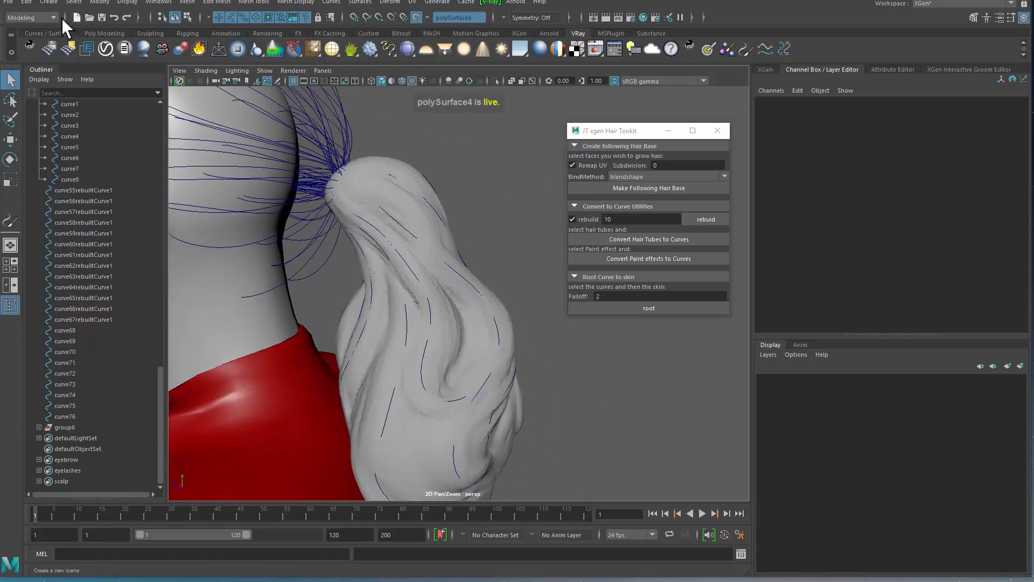
click(49, 2)
mouse_move(109, 234)
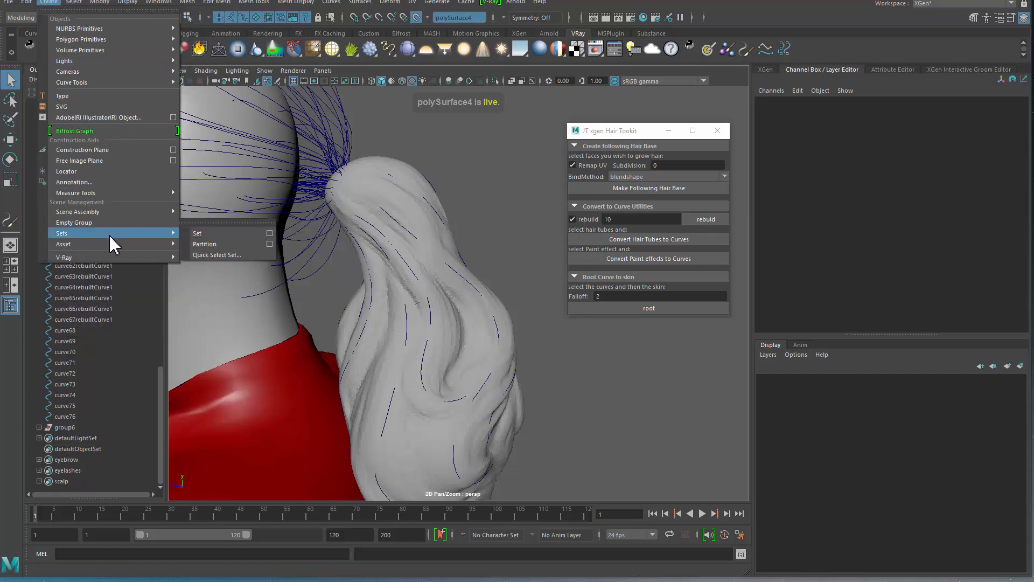
mouse_move(138, 83)
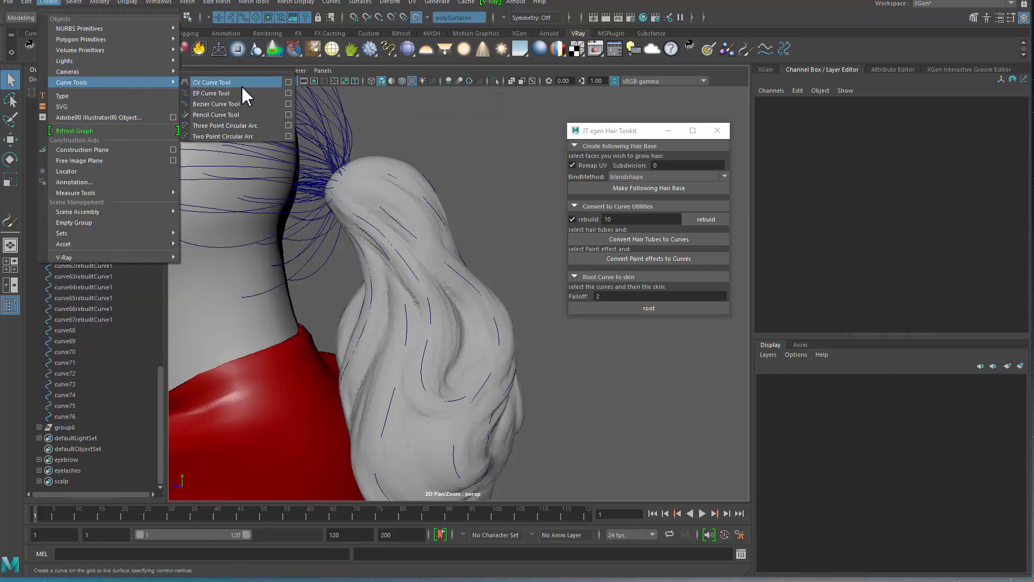
click(245, 94)
alt+drag(377, 259, 422, 263)
alt+middle_drag(422, 263, 425, 209)
key(q)
alt+drag(290, 248, 350, 261)
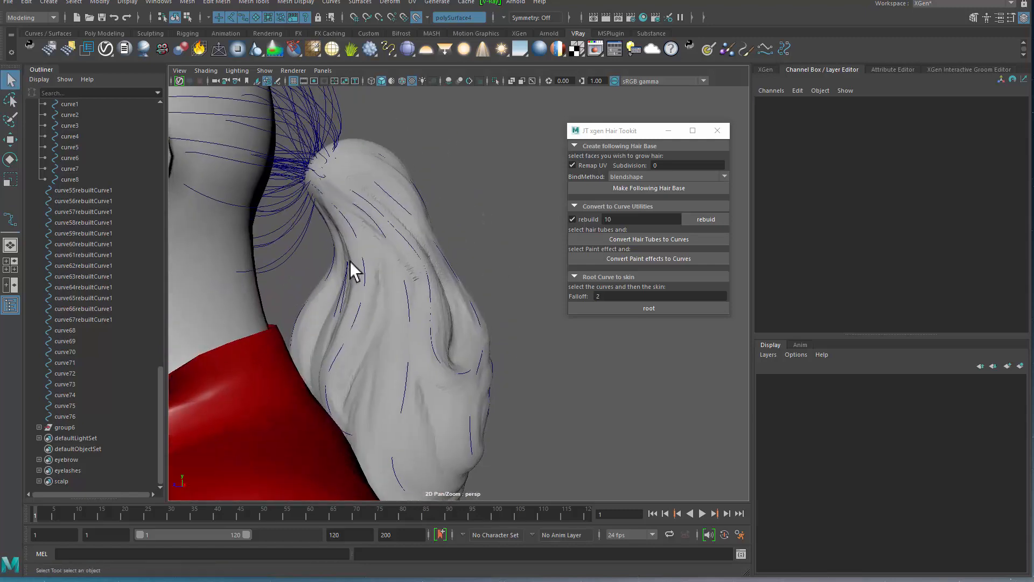
Try to isolate the ponytail mesh polySurface4 together with the converted curve group group6.
click(405, 313)
click(75, 428)
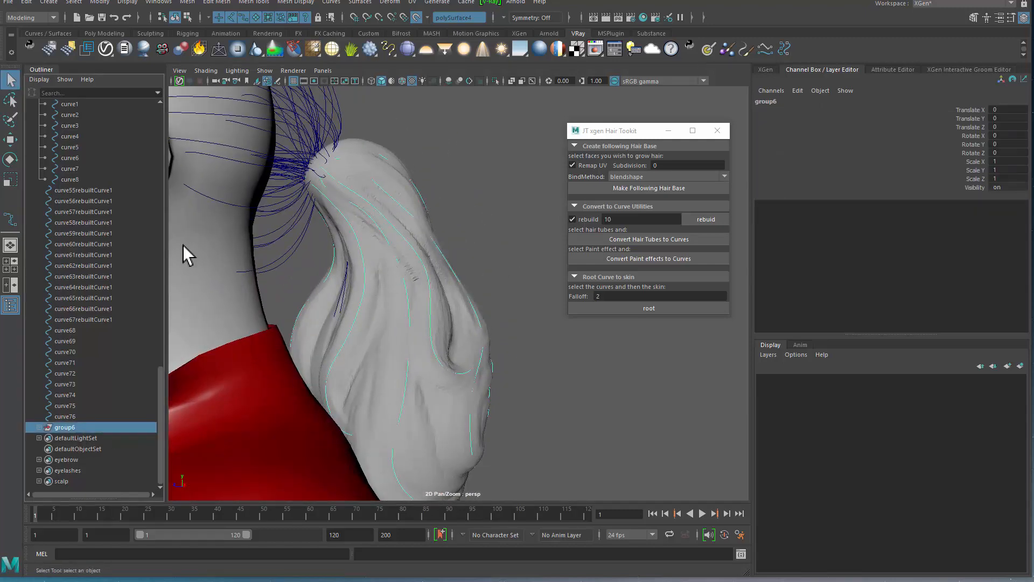
scroll(120, 381, up, 12)
scroll(119, 420, up, 10)
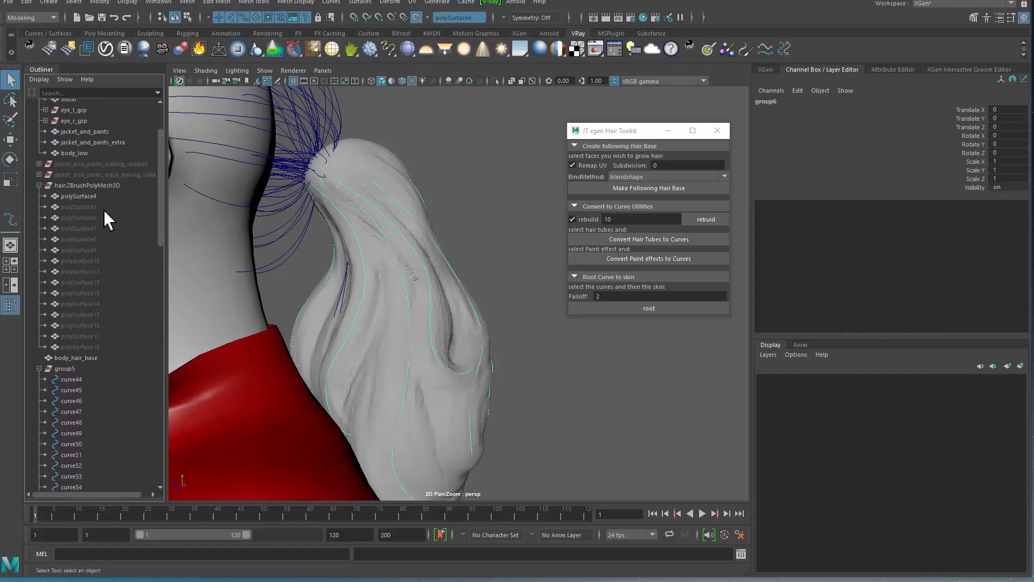
click(81, 196)
alt+drag(322, 291, 322, 258)
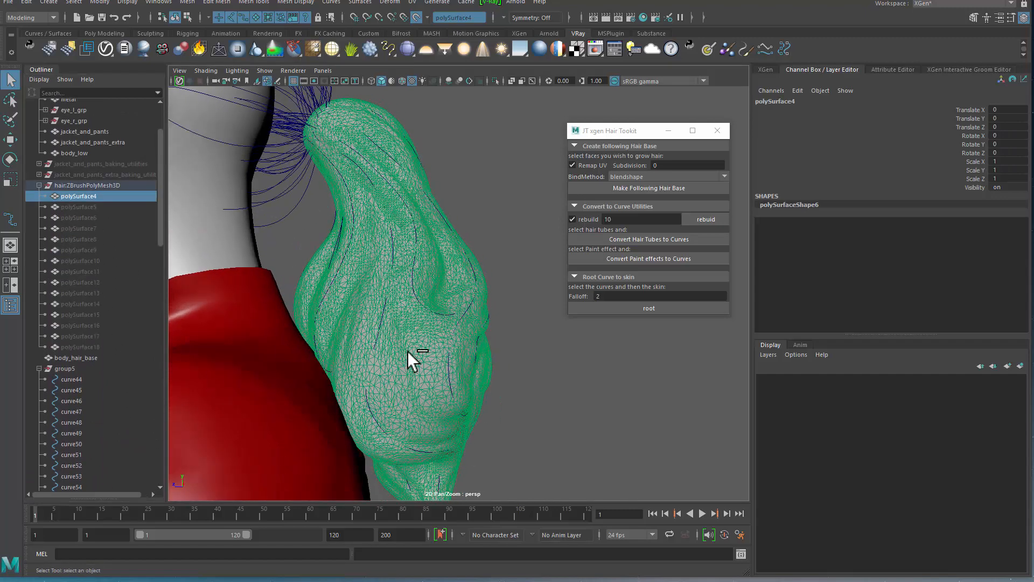
key(ctrl+1)
click(219, 157)
click(49, 2)
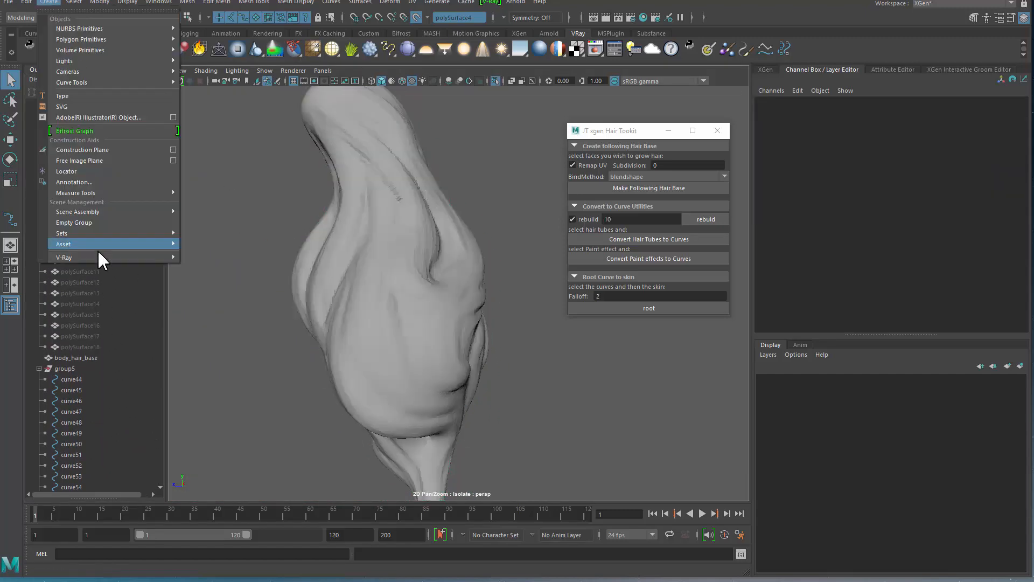
mouse_move(136, 82)
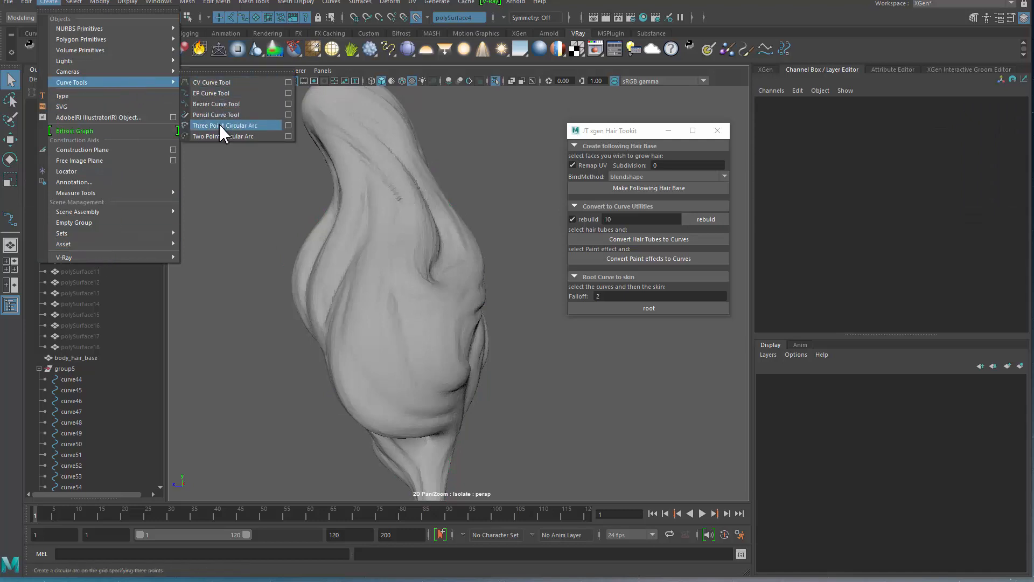
alt+middle_drag(512, 215, 516, 122)
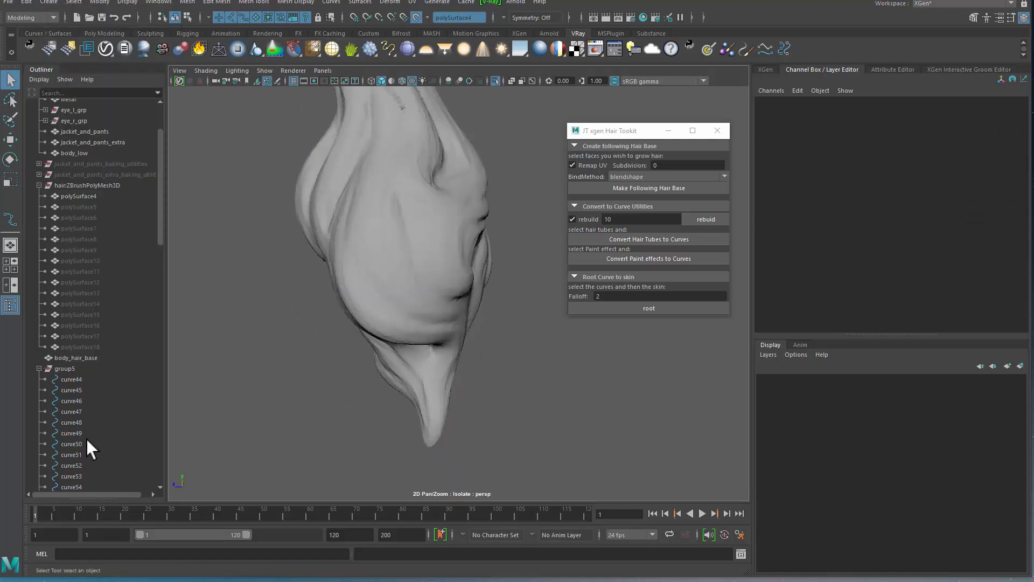
alt+middle_drag(86, 438, 116, 240)
scroll(117, 243, down, 10)
click(78, 371)
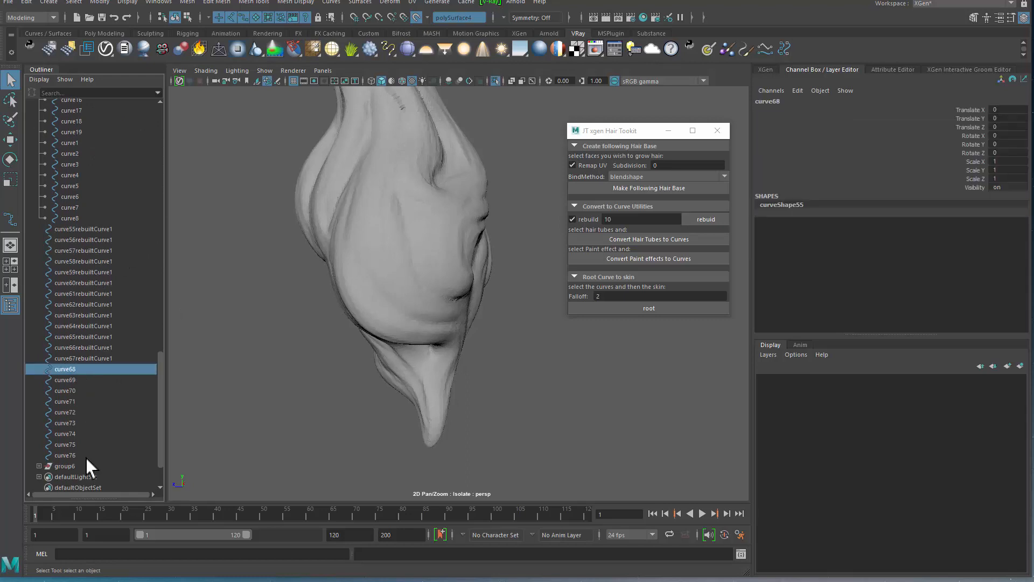
shift+click(86, 457)
key(f)
Select the curve group group6 together with polySurface4 and isolate both.
click(77, 467)
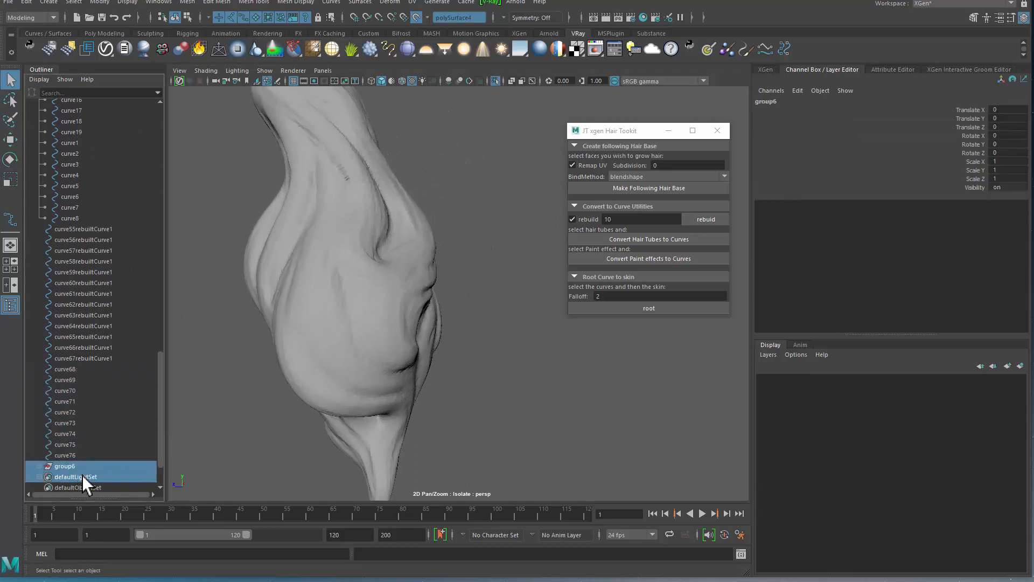
alt+middle_drag(281, 259, 244, 303)
scroll(108, 172, up, 10)
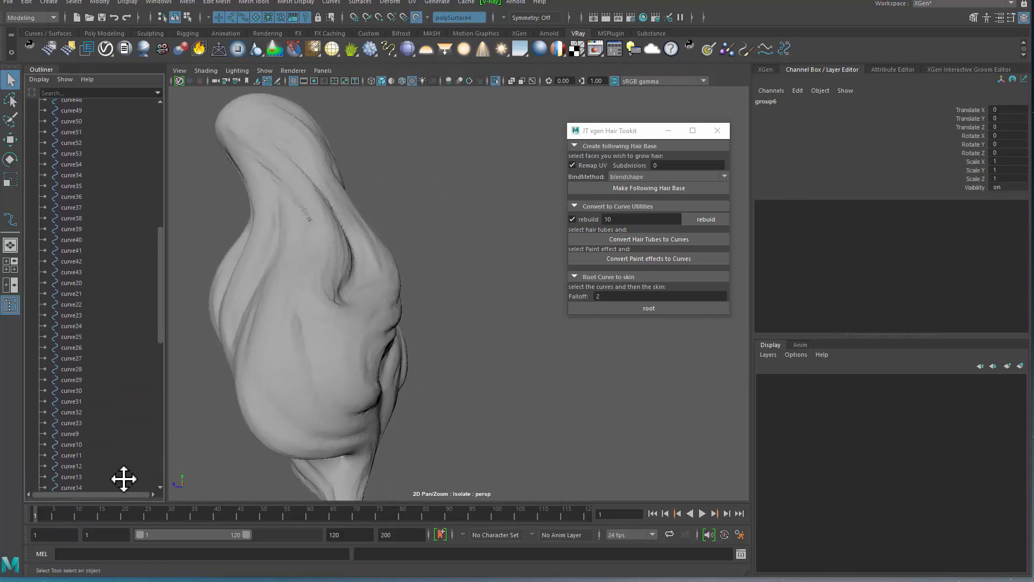
click(89, 161)
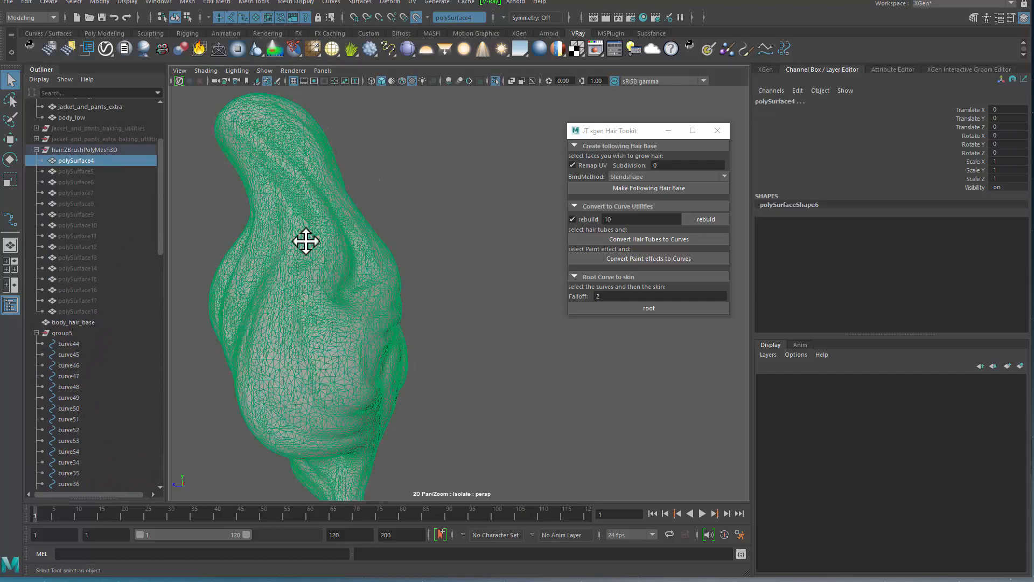
alt+middle_drag(305, 240, 273, 219)
key(ctrl+1)
key(ctrl+1)
click(444, 251)
alt+drag(283, 345, 351, 205)
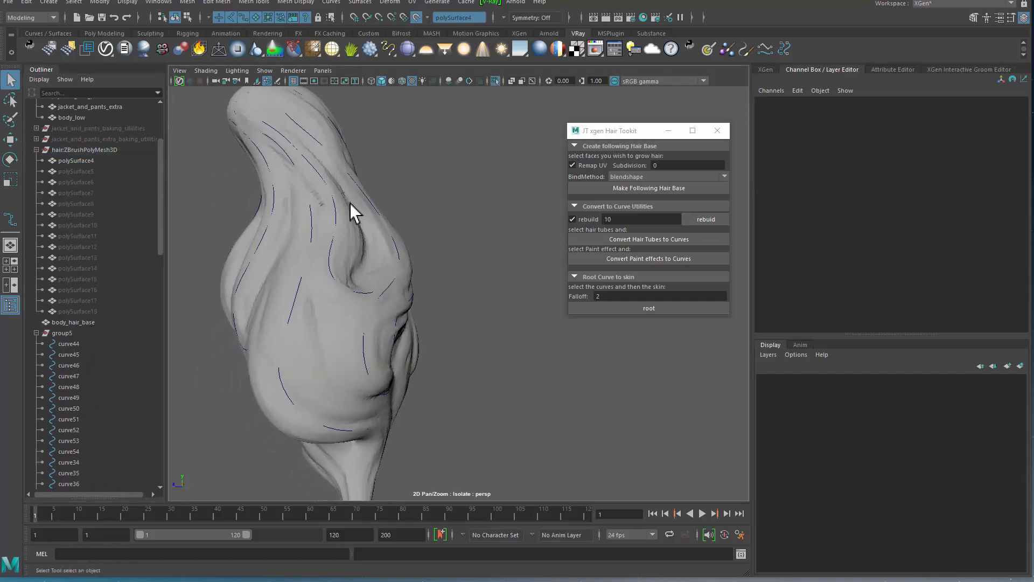
Draw an additional guide curve on the live polySurface4 with the EP Curve tool.
click(48, 2)
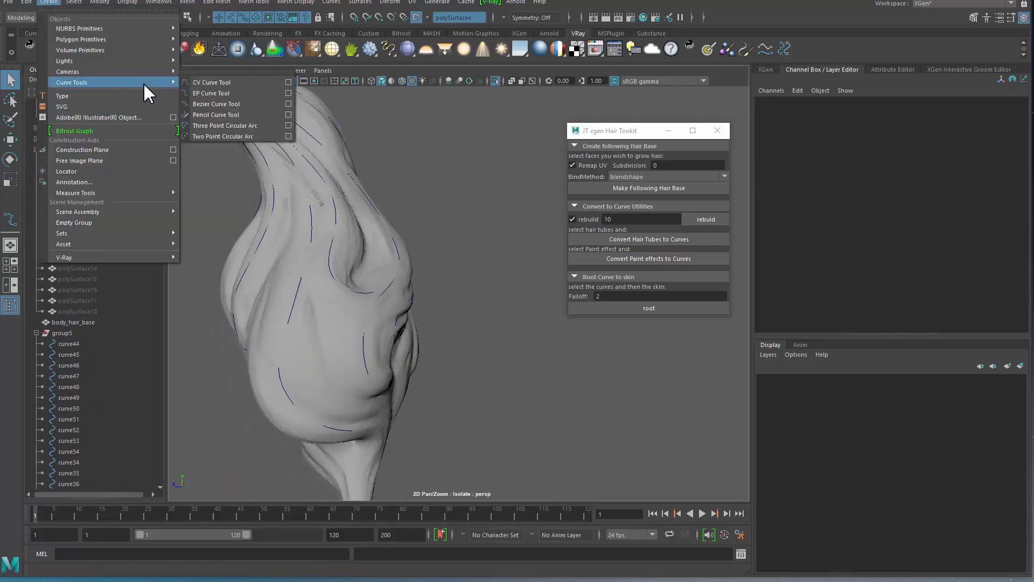
click(224, 87)
alt+drag(305, 241, 450, 159)
click(446, 188)
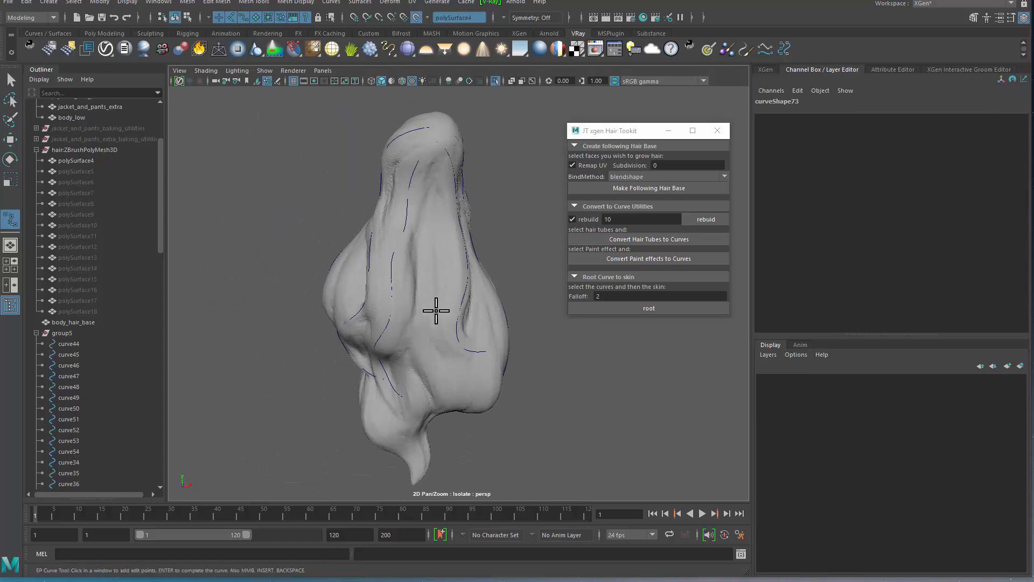
alt+drag(436, 310, 397, 346)
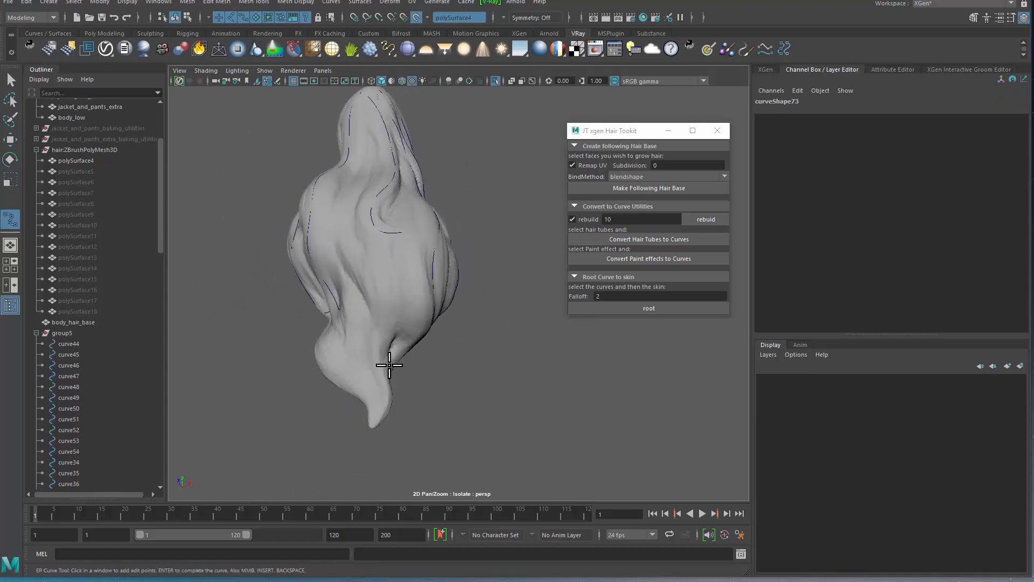
key(q)
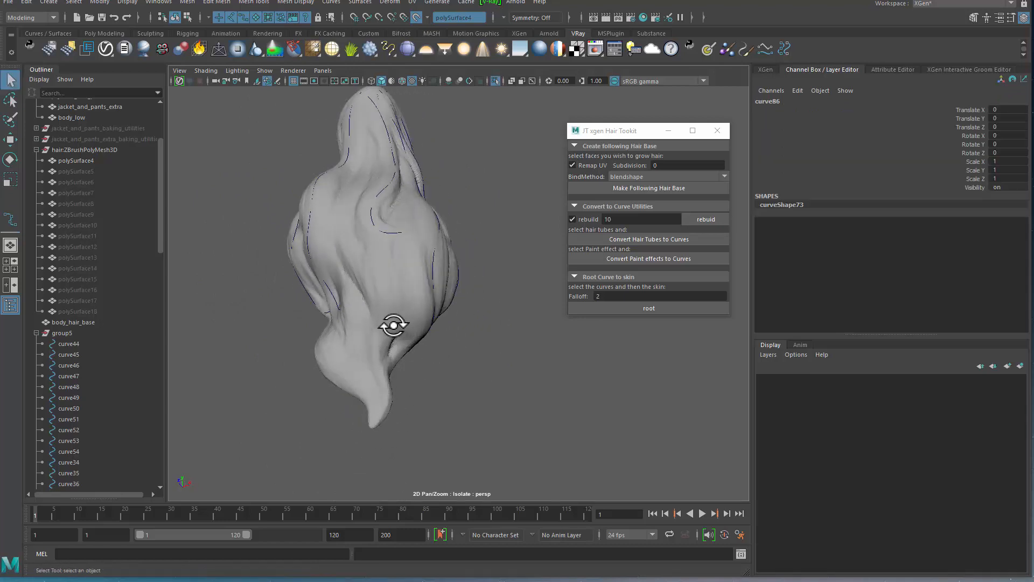
Select the new guide curve86 together with group6 and polySurface4, and switch off the viewport isolation.
alt+drag(393, 323, 346, 365)
scroll(97, 388, down, 10)
scroll(83, 400, down, 5)
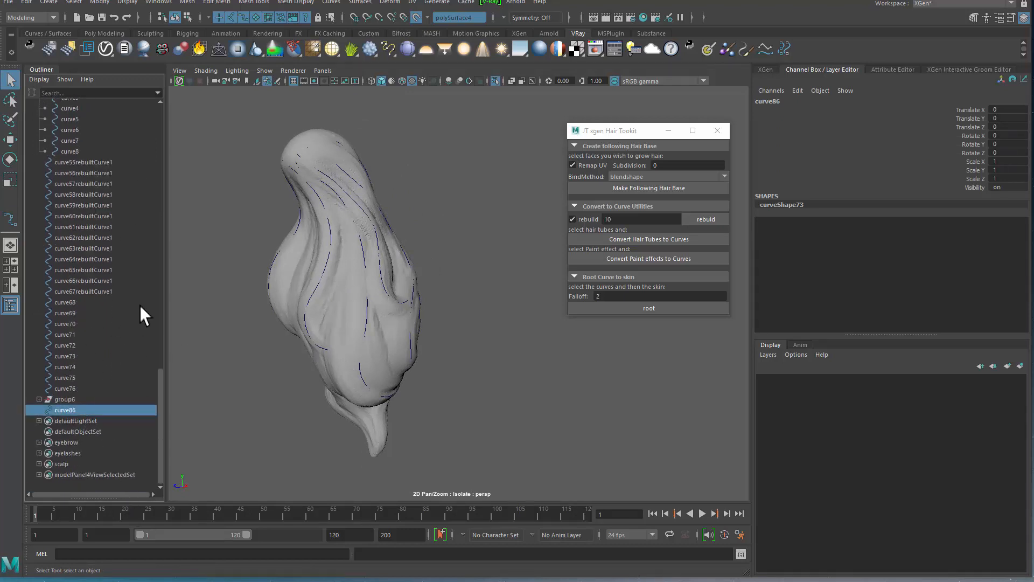
ctrl+click(82, 399)
scroll(108, 316, up, 20)
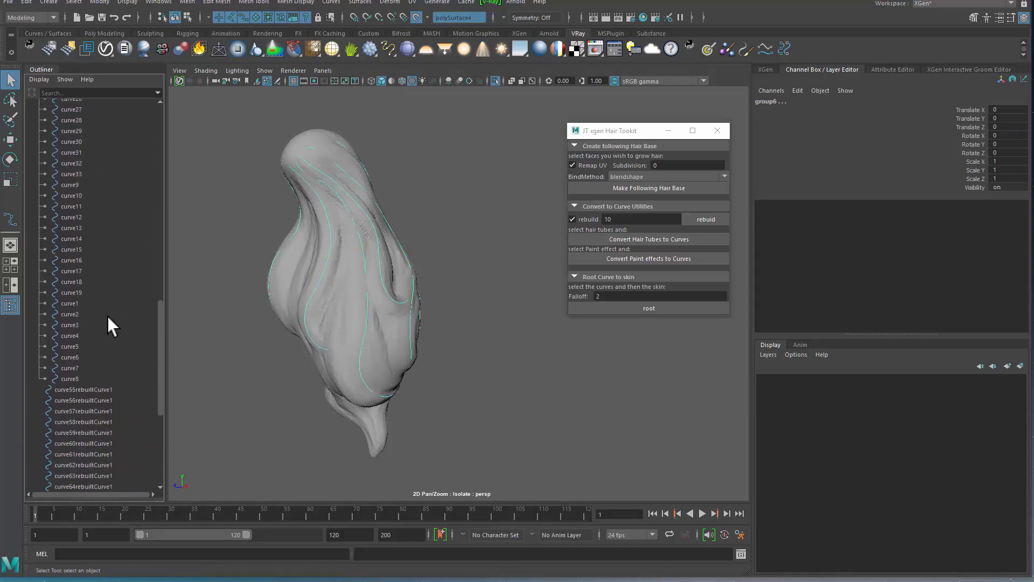
click(88, 275)
scroll(240, 277, down, 4)
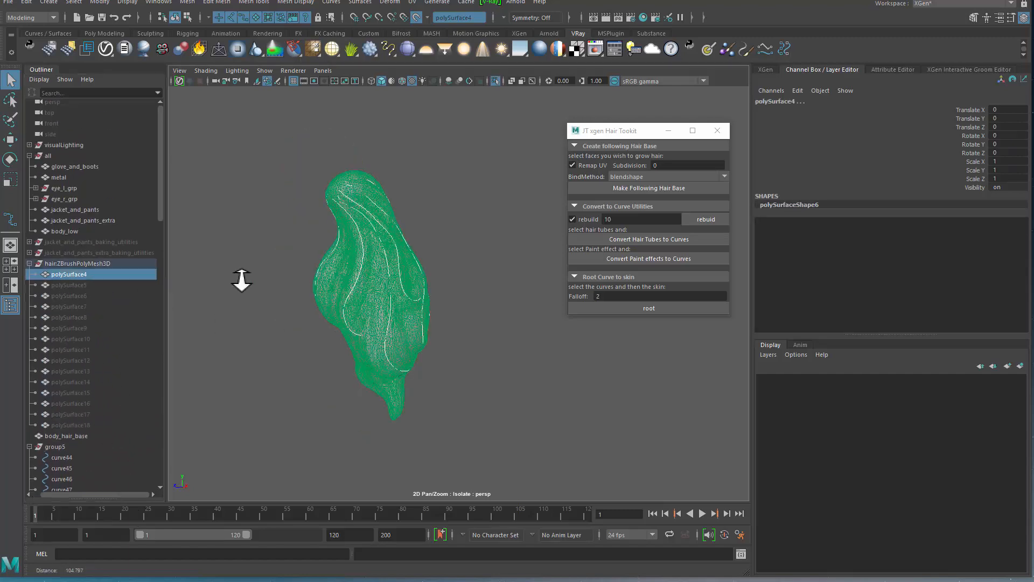
key(ctrl+1)
Turn off the live surface state of the ponytail mesh polySurface4.
alt+drag(367, 322, 347, 296)
scroll(307, 334, down, 3)
scroll(251, 280, down, 5)
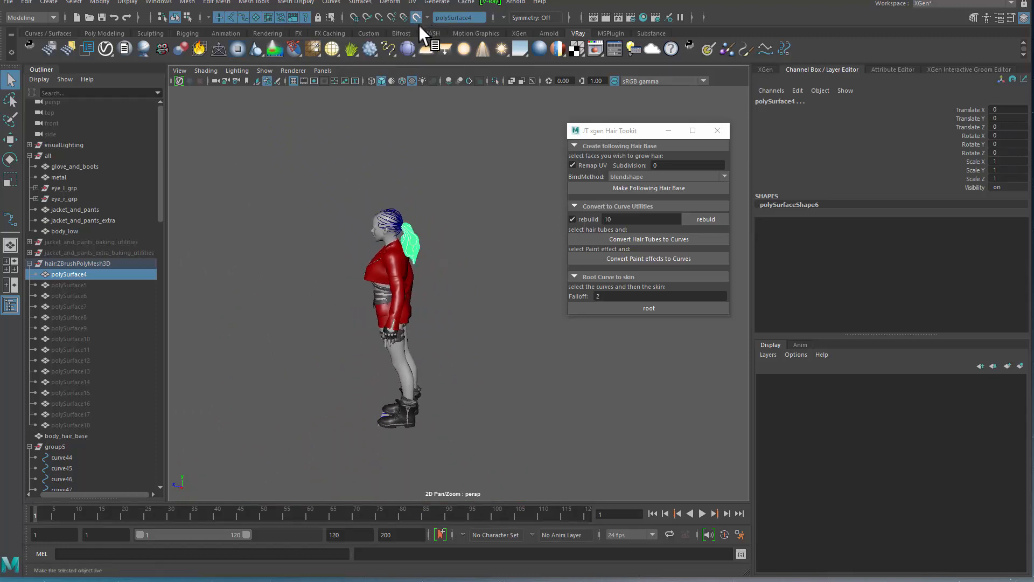
click(417, 18)
drag(242, 144, 434, 434)
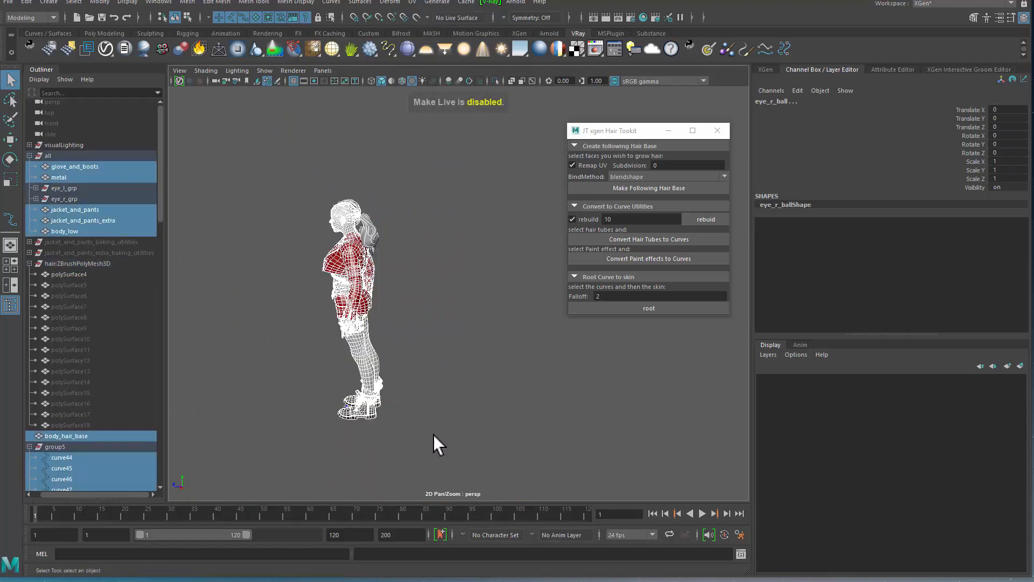
scroll(444, 321, up, 4)
mouse_move(444, 321)
alt+mouse_down()
mouse_move(425, 302)
mouse_move(418, 307)
mouse_move(459, 325)
alt+mouse_up()
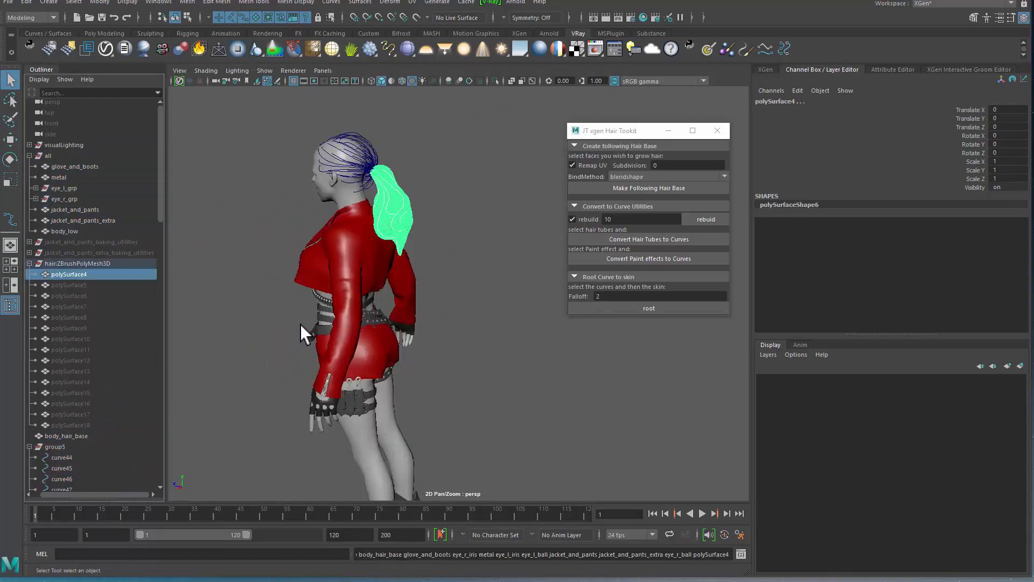
alt+right_drag(299, 325, 279, 235)
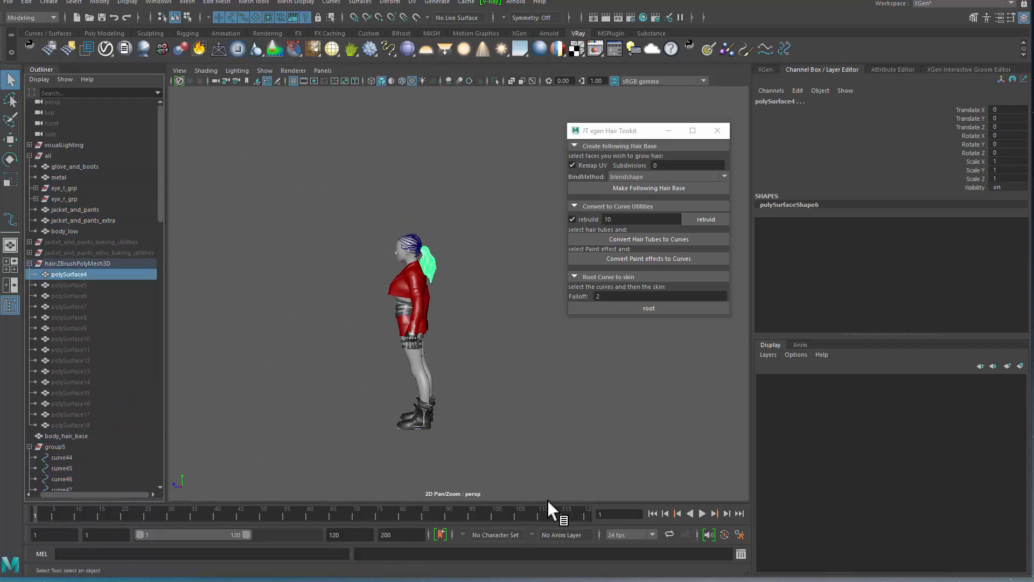
Select everything except the ponytail mesh and its guide curves, including jacket_and_pants_extra, and hide the selected objects.
shift+drag(291, 205, 548, 500)
alt+right_drag(345, 253, 432, 296)
alt+middle_drag(432, 295, 470, 383)
alt+middle_drag(135, 323, 169, 211)
scroll(130, 234, down, 9)
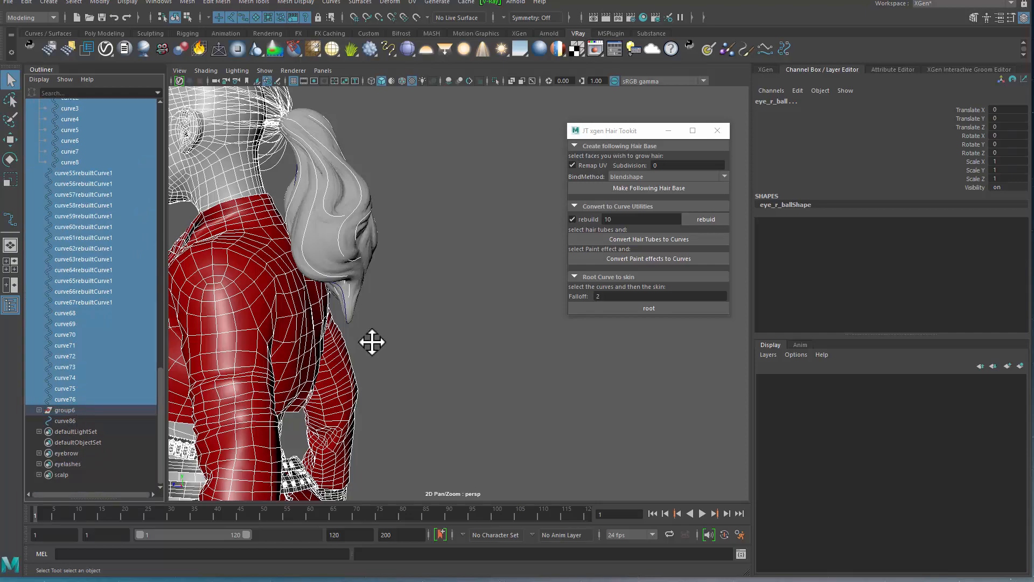
alt+drag(370, 341, 334, 334)
scroll(326, 200, down, 4)
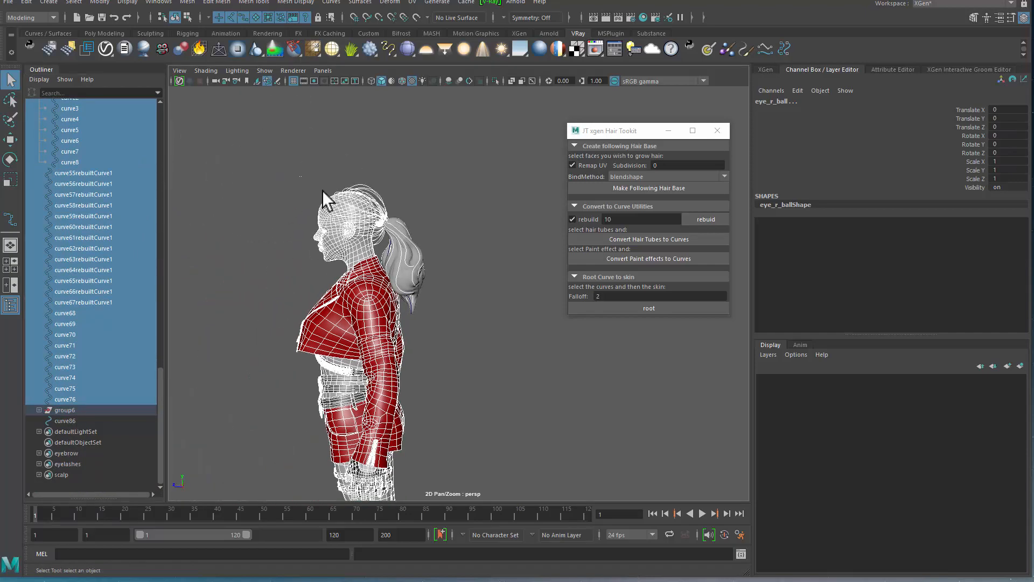
click(352, 382)
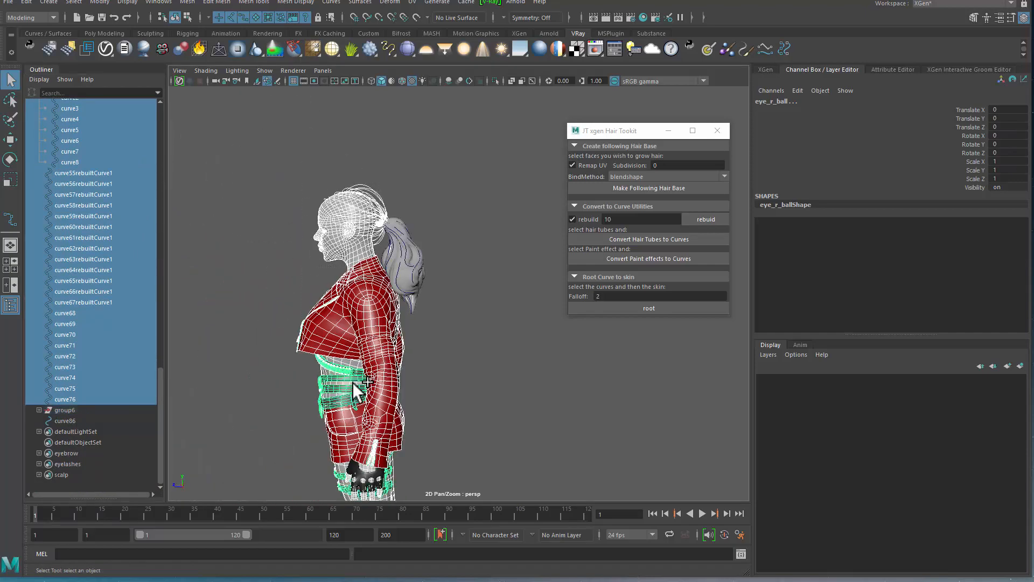
ctrl+shift+drag(435, 486, 436, 488)
alt+middle_drag(321, 458, 347, 360)
scroll(346, 345, down, 4)
ctrl+shift+drag(344, 298, 433, 427)
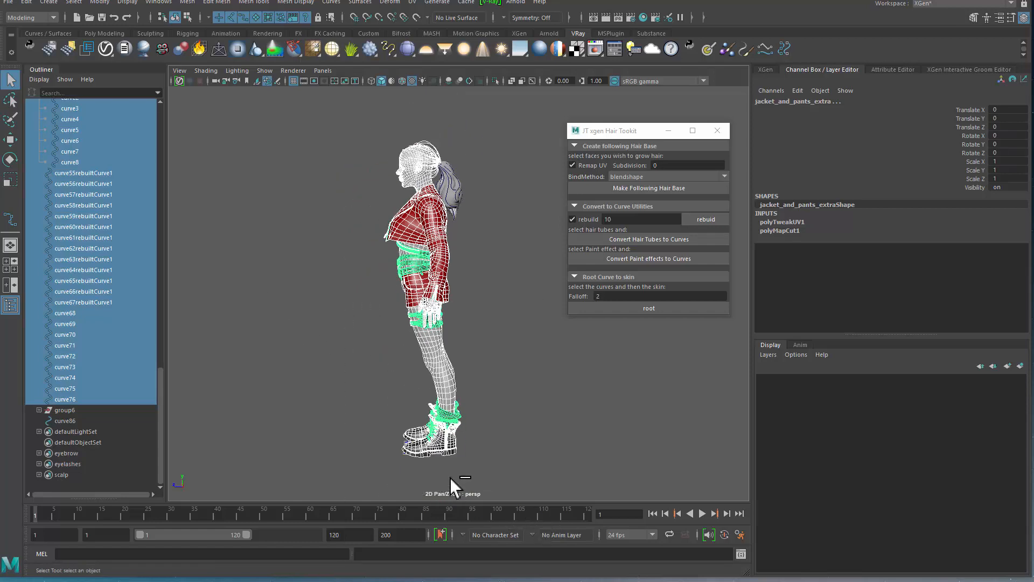
key(ctrl+h)
key(f)
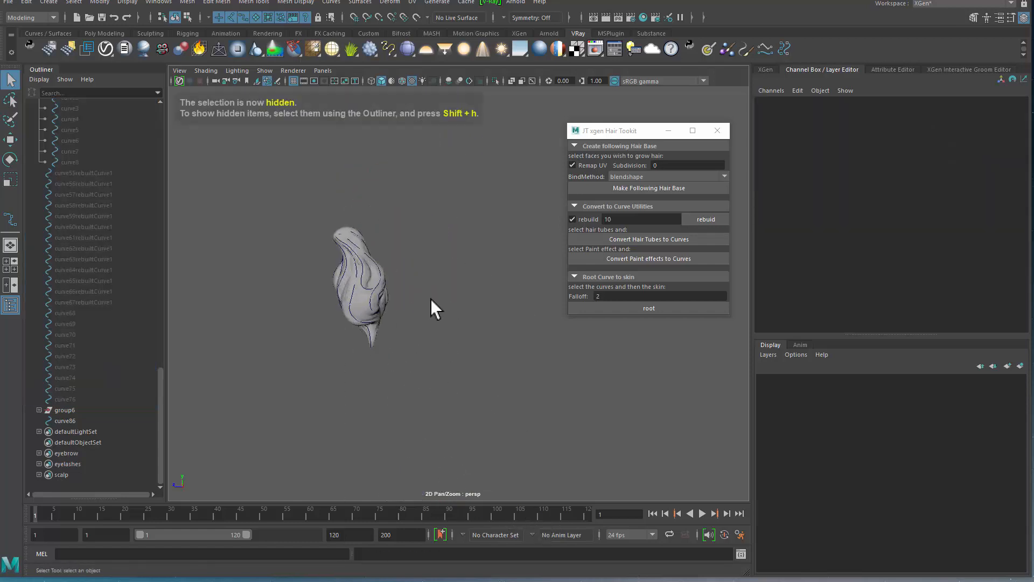
Frame the ponytail, highlight curve86 and examine how the existing guide curves cover the mesh.
drag(428, 241, 354, 349)
alt+middle_drag(356, 350, 497, 311)
key(f)
click(498, 399)
click(459, 372)
scroll(458, 371, up, 2)
click(343, 352)
click(95, 422)
alt+drag(437, 300, 521, 319)
alt+middle_drag(522, 319, 490, 276)
alt+drag(458, 280, 399, 291)
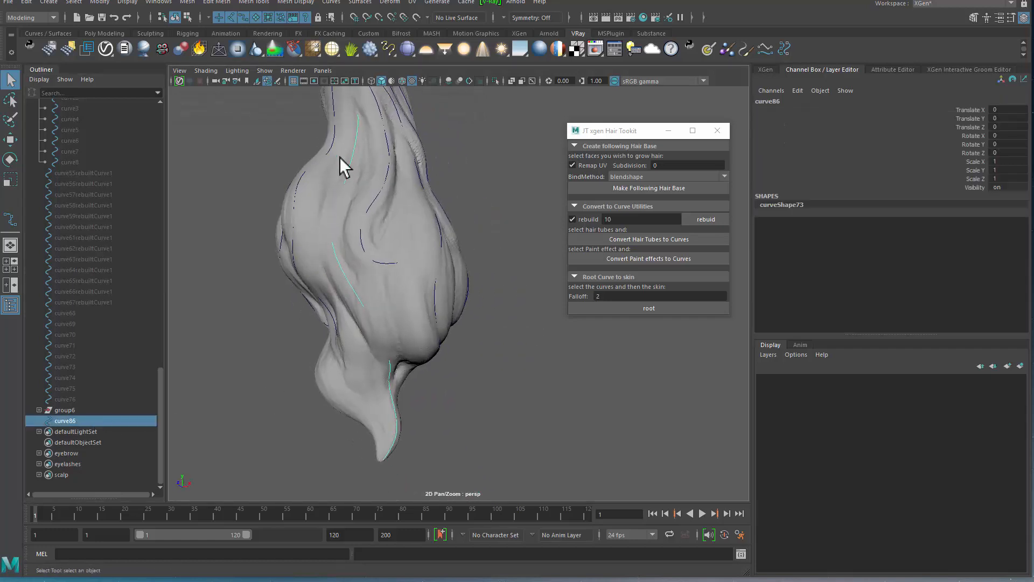
alt+drag(335, 258, 315, 268)
click(209, 90)
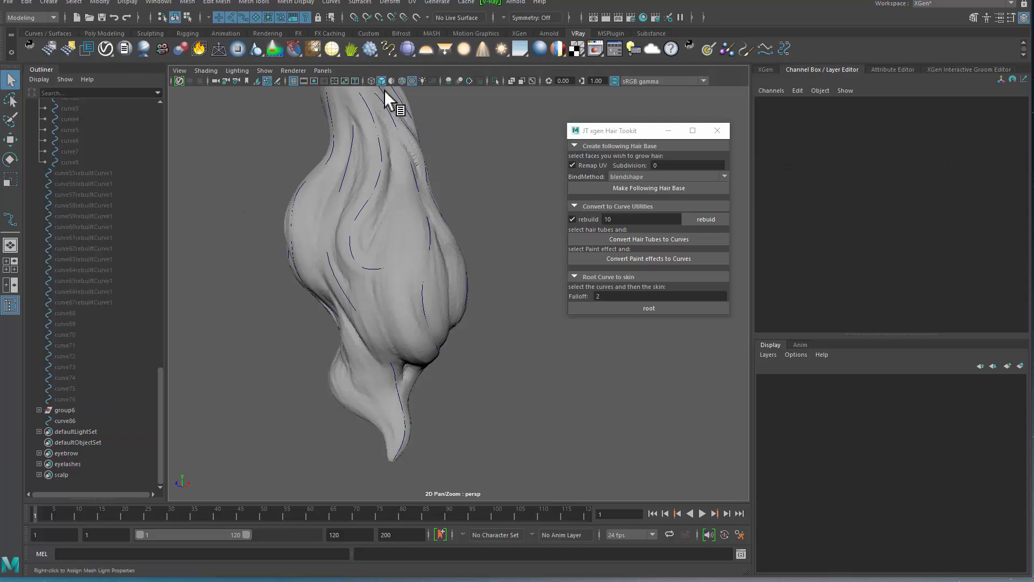
Make the remaining ponytail mesh polySurface4 live again for curve drawing.
click(398, 172)
click(424, 23)
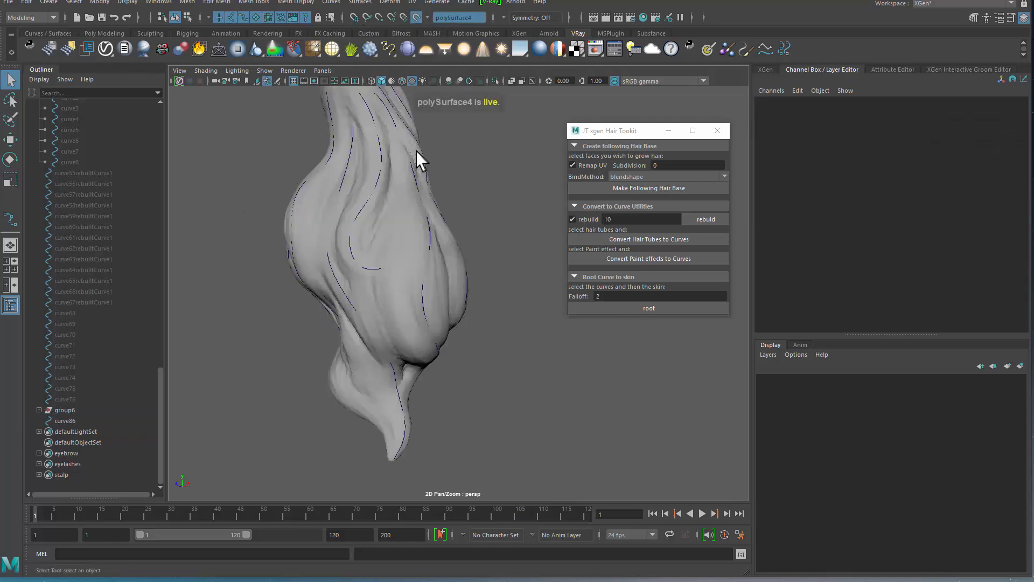
click(418, 162)
Draw an EP guide curve on the live ponytail mesh from the upper root area down to the tip.
click(49, 2)
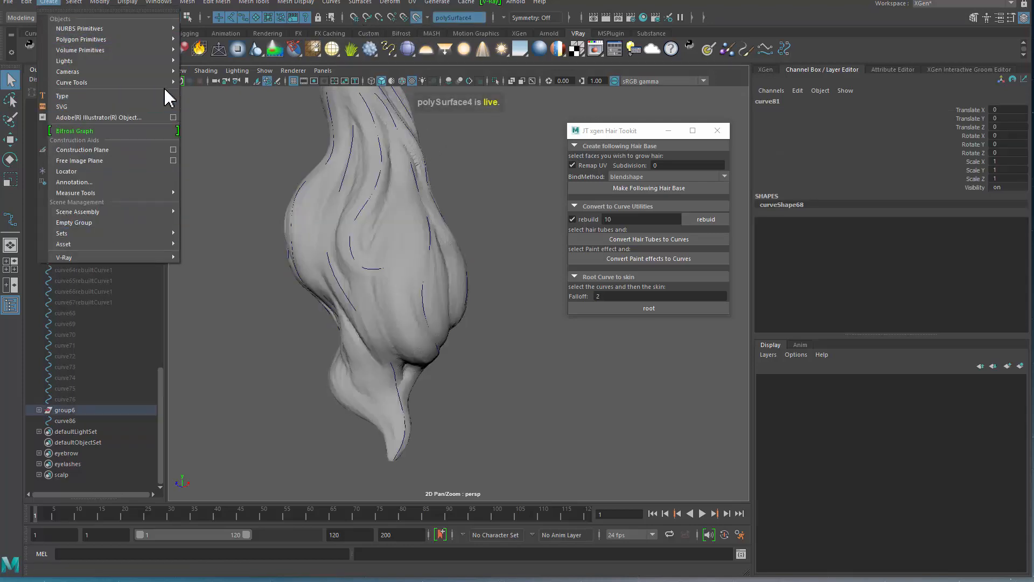
mouse_move(152, 85)
click(206, 94)
alt+drag(419, 294, 360, 302)
click(338, 172)
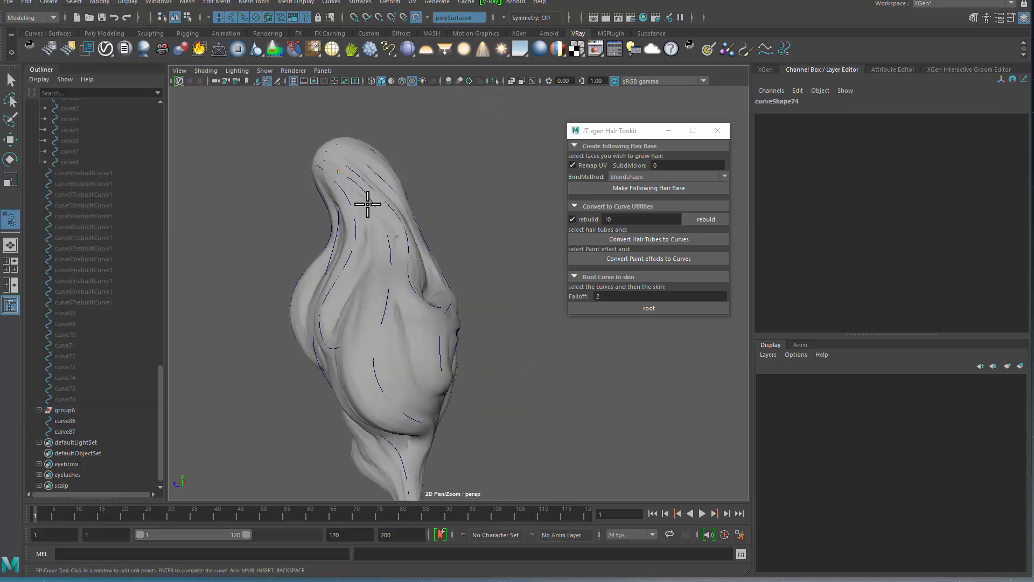
alt+drag(387, 420, 321, 325)
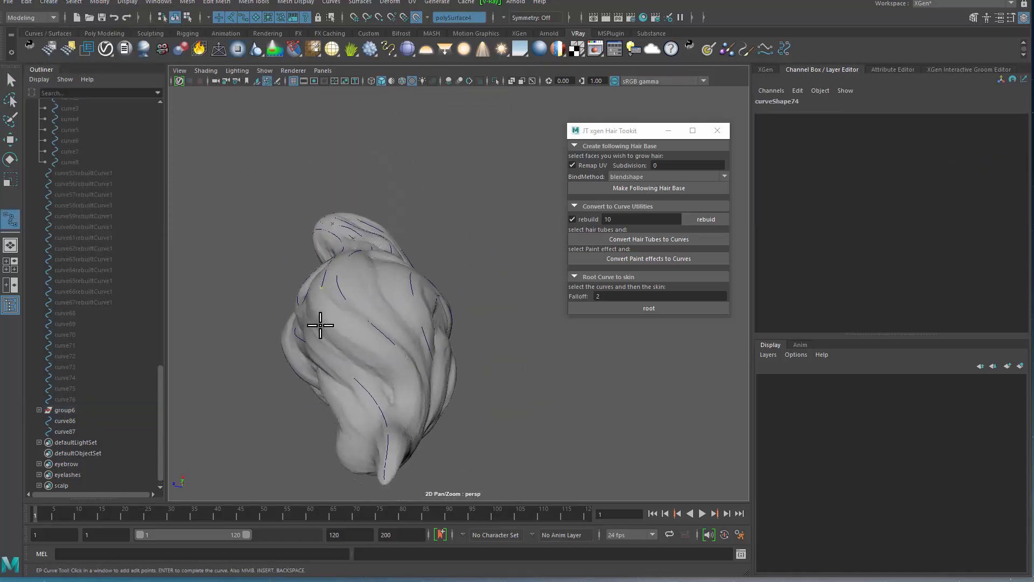
alt+drag(422, 411, 452, 429)
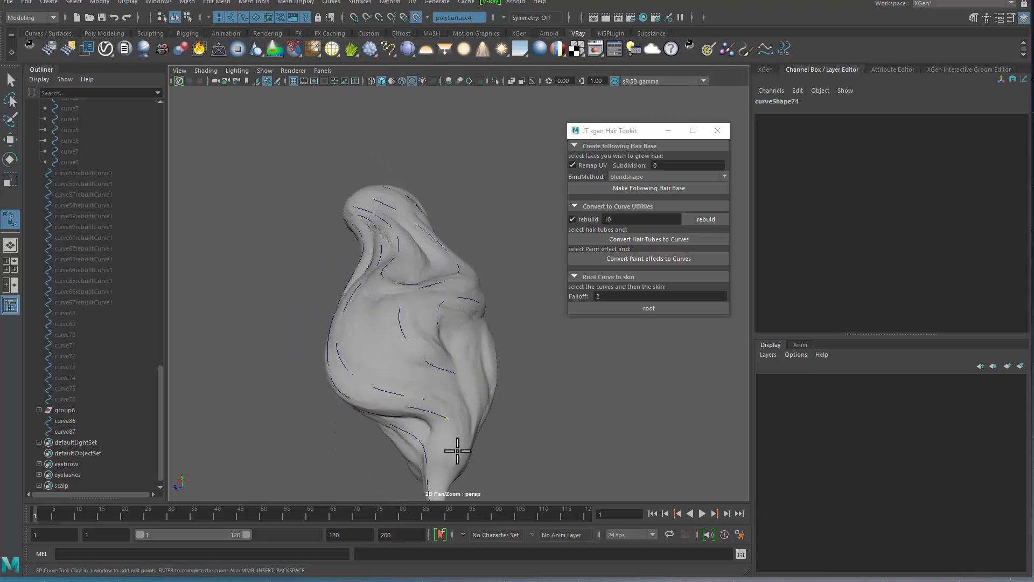
alt+middle_drag(438, 473, 434, 393)
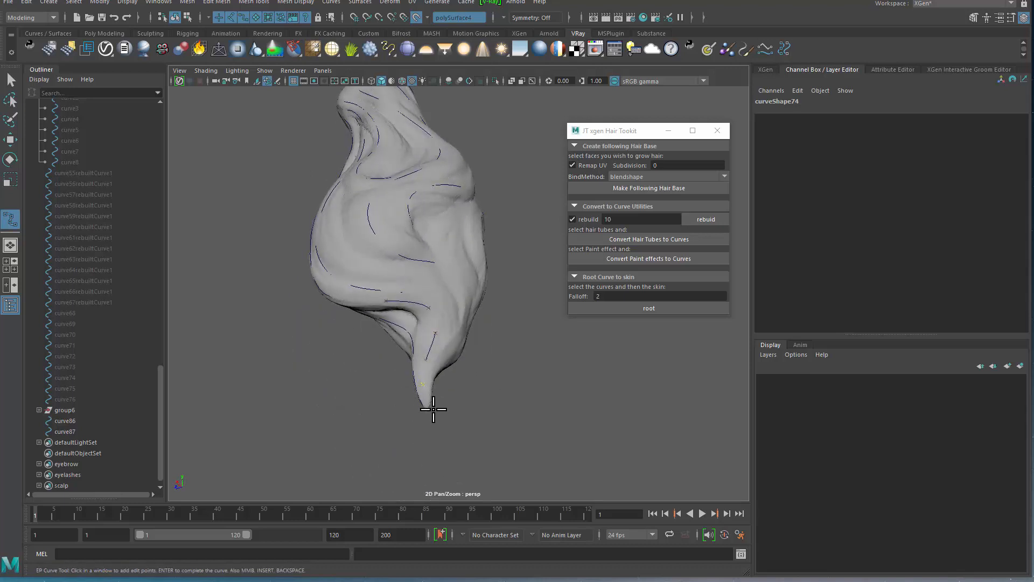
key(Return)
alt+drag(419, 296, 413, 330)
click(386, 315)
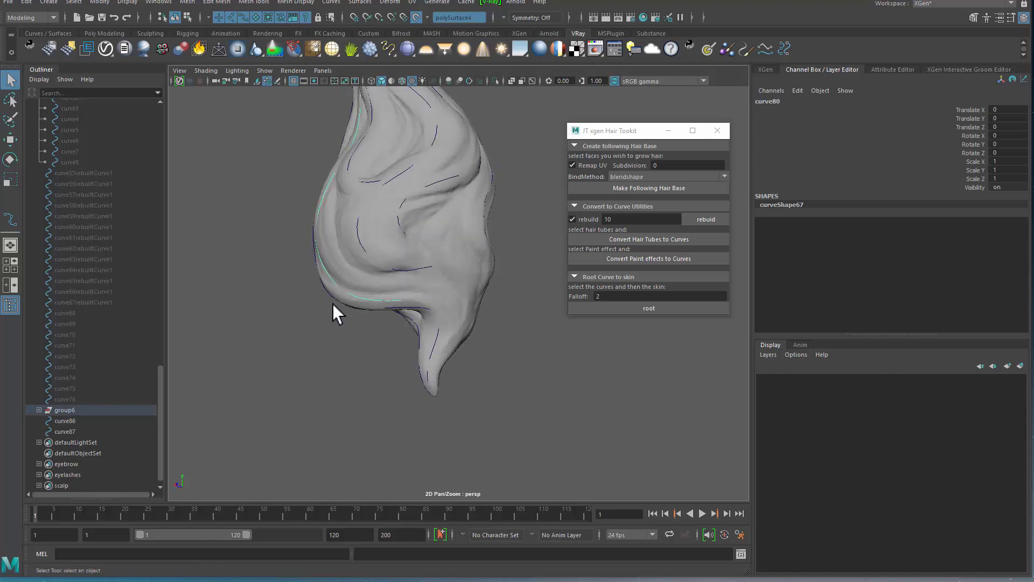
mouse_move(332, 303)
alt+mouse_down()
mouse_move(370, 389)
mouse_move(341, 311)
alt+mouse_up()
click(350, 283)
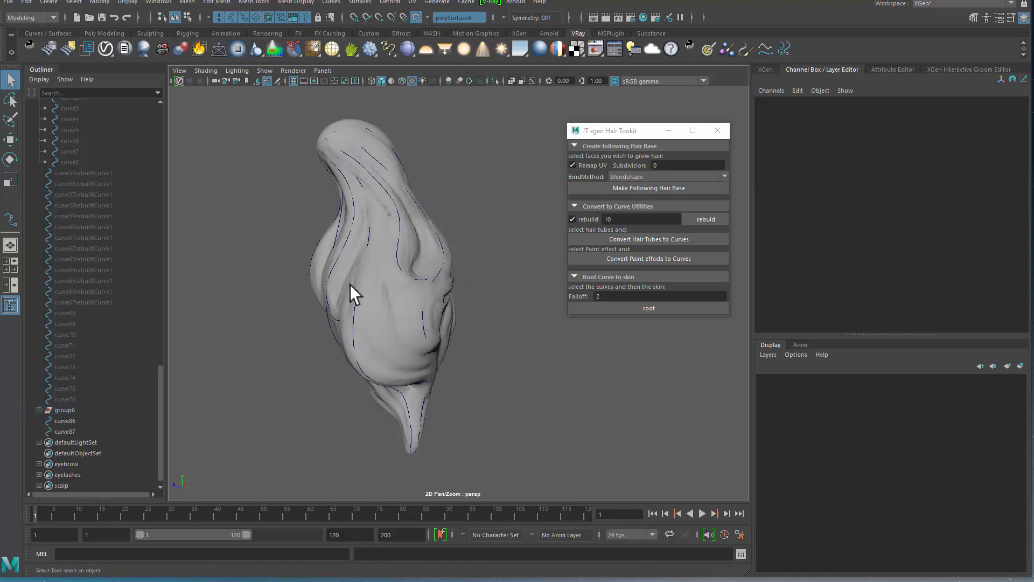
Draw another EP guide curve from the ponytail's root along the bulging side and underside to its tip.
click(54, 4)
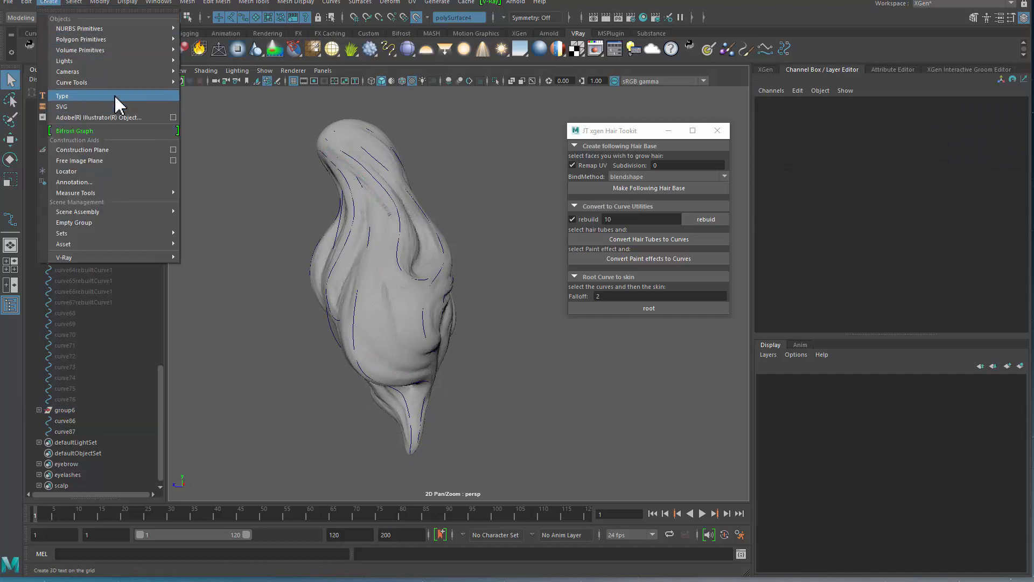
mouse_move(147, 84)
click(217, 95)
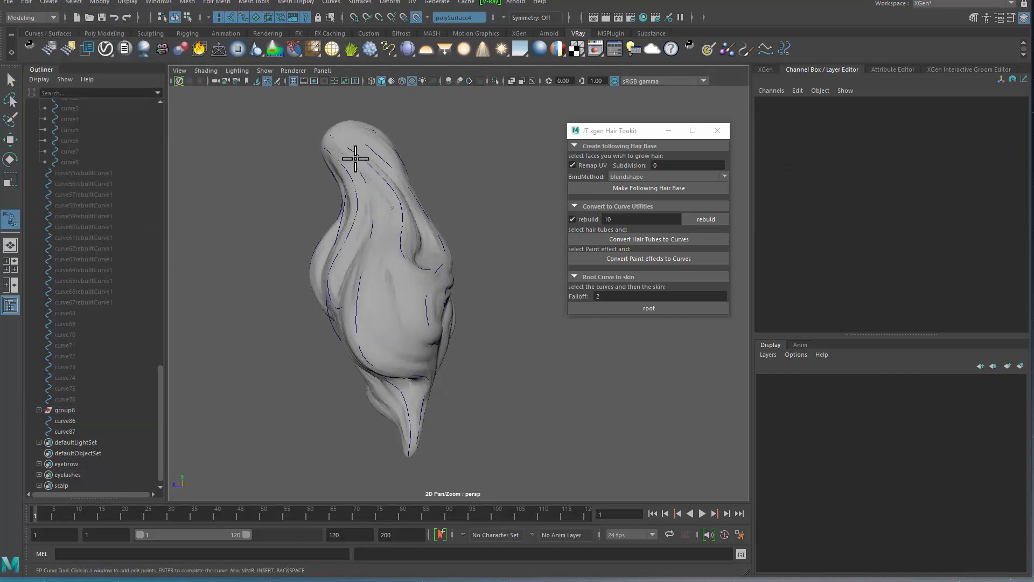
click(340, 151)
alt+drag(406, 307, 374, 305)
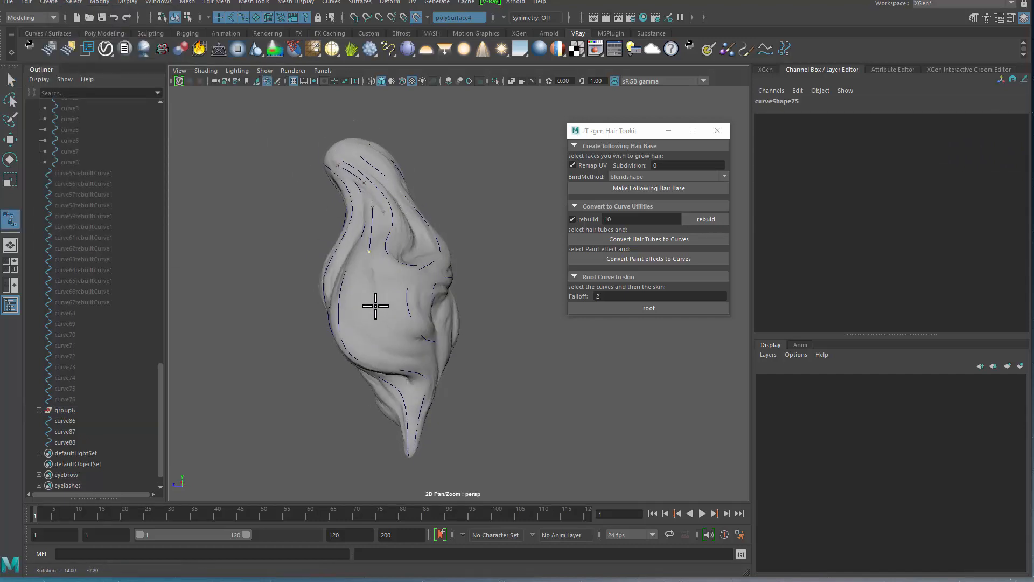
click(372, 307)
click(382, 335)
alt+drag(385, 342, 427, 383)
alt+middle_drag(427, 383, 416, 328)
scroll(416, 328, up, 3)
alt+drag(416, 328, 387, 314)
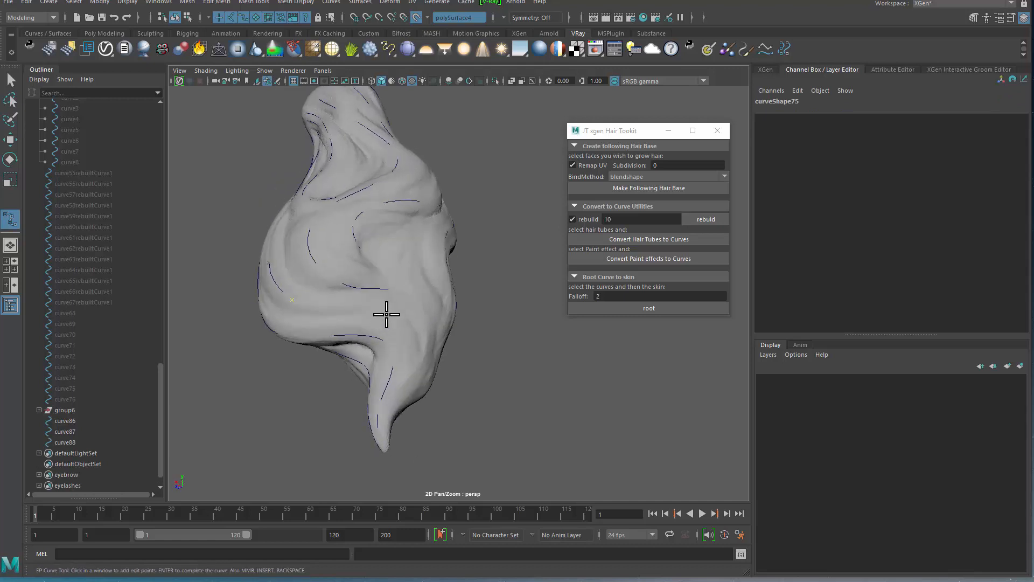
alt+drag(430, 391, 426, 339)
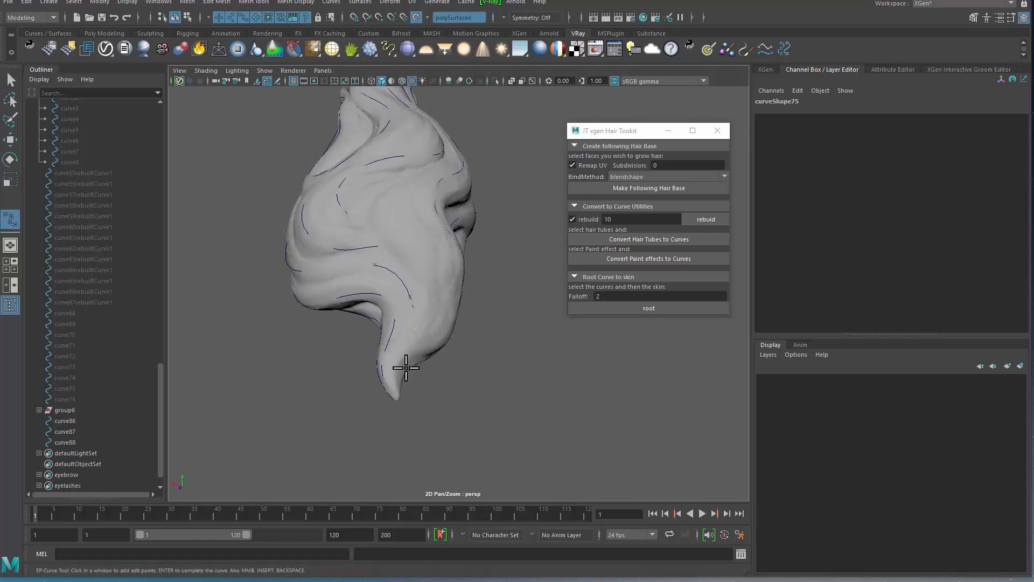
alt+drag(407, 401, 352, 313)
key(q)
Reposition control vertices of curve88 on the ponytail's side to smooth the curve's flow.
click(335, 272)
key(w)
middle_drag(351, 299, 359, 281)
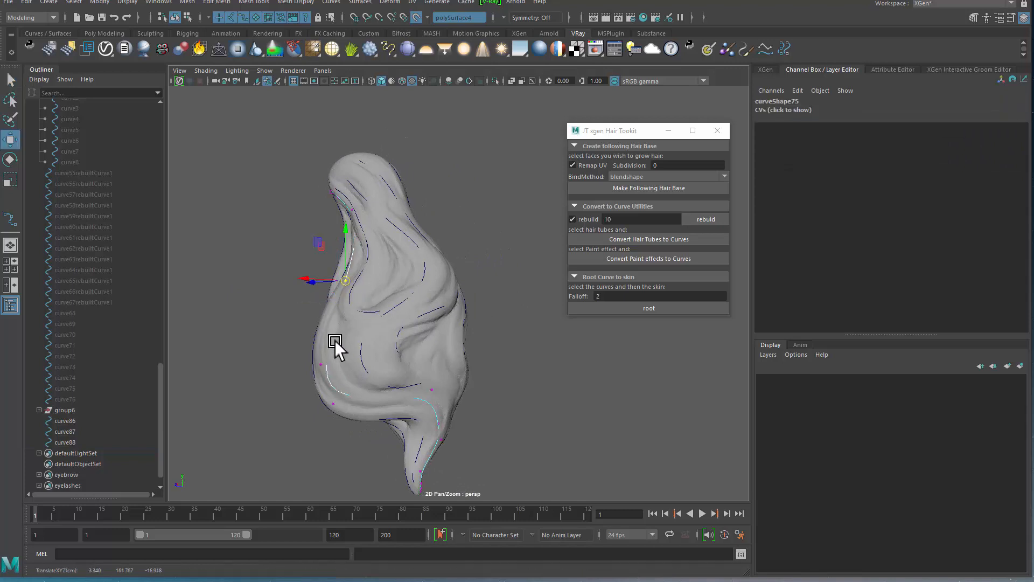
drag(313, 351, 331, 380)
middle_drag(333, 365, 314, 343)
key(q)
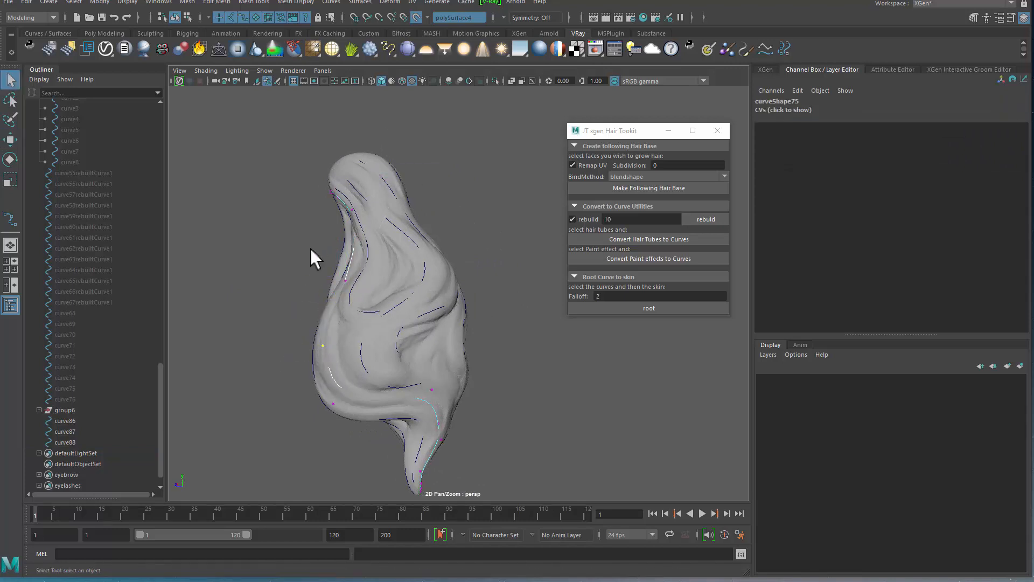
click(404, 239)
Draw an EP guide curve down the opposite side of the live ponytail mesh to its tip.
click(51, 3)
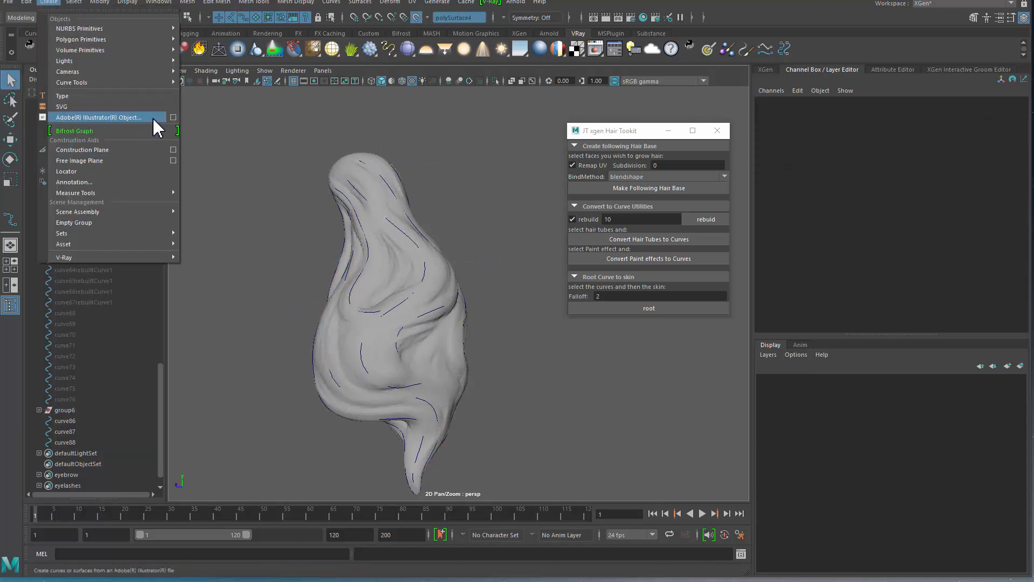
mouse_move(167, 84)
click(215, 95)
alt+drag(357, 300, 392, 280)
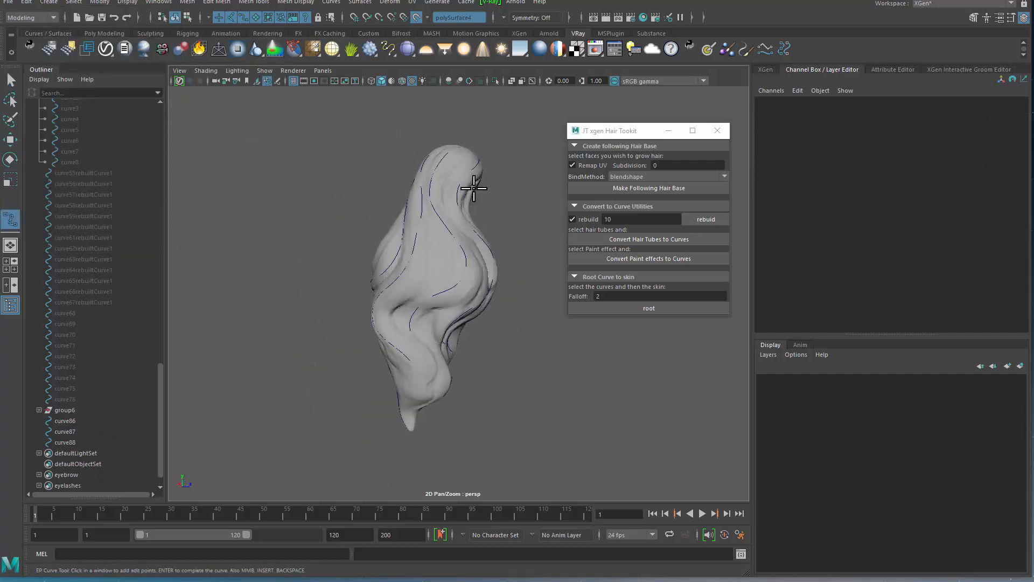
key(Return)
alt+drag(462, 208, 483, 326)
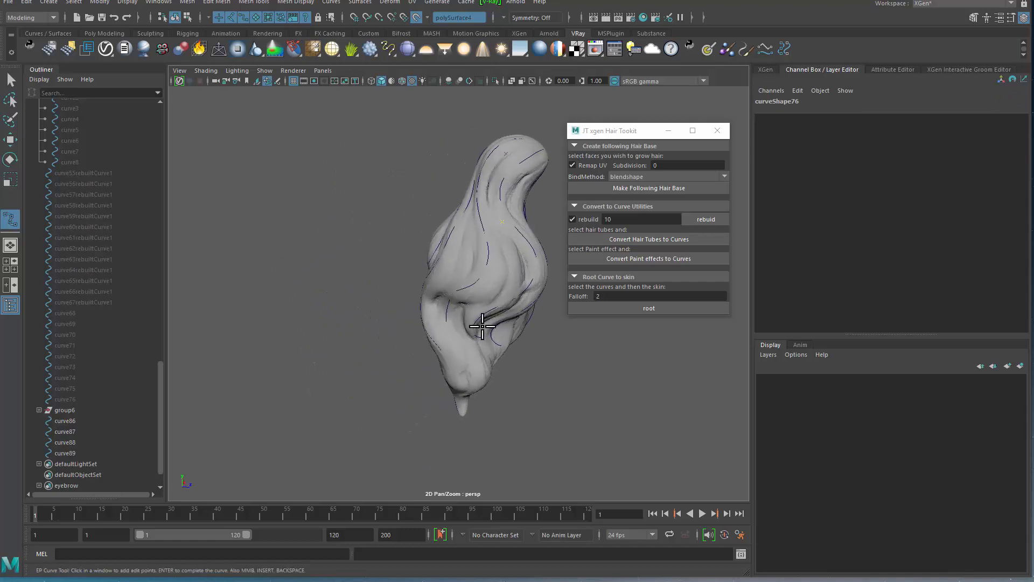
mouse_move(516, 274)
alt+mouse_down()
mouse_move(494, 270)
mouse_move(502, 279)
alt+mouse_up()
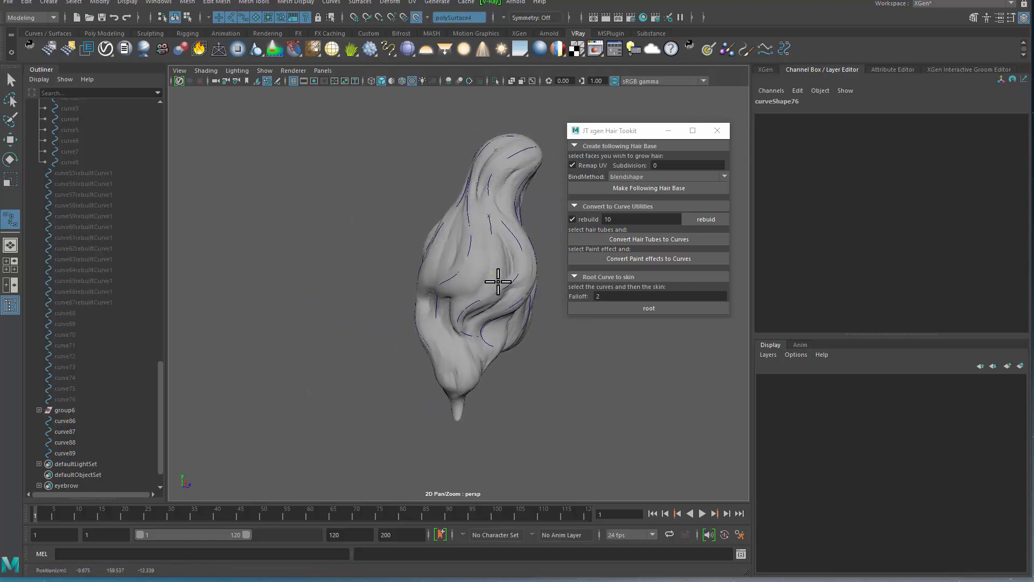
alt+drag(478, 376, 443, 324)
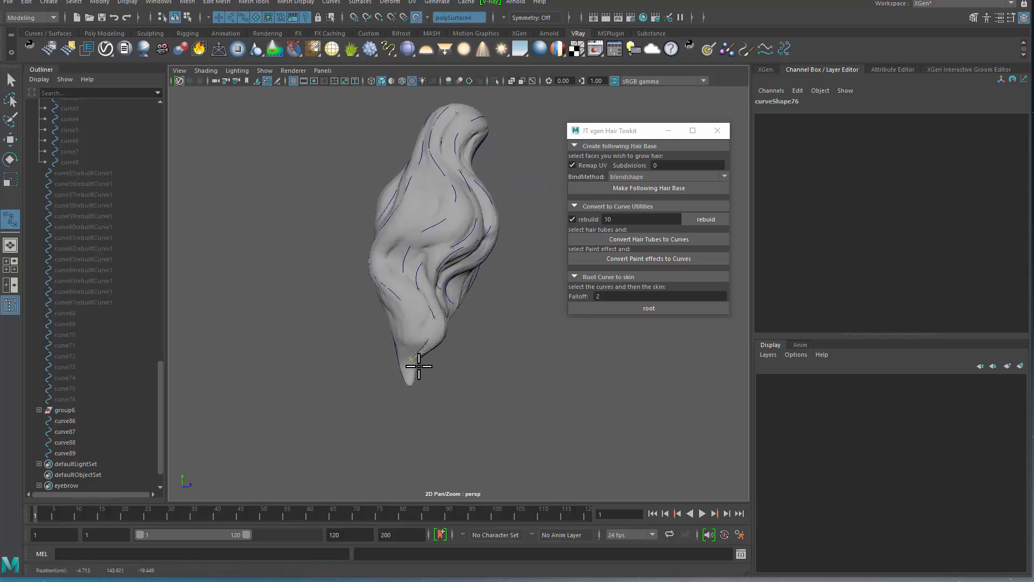
key(q)
click(417, 385)
alt+drag(503, 339, 462, 176)
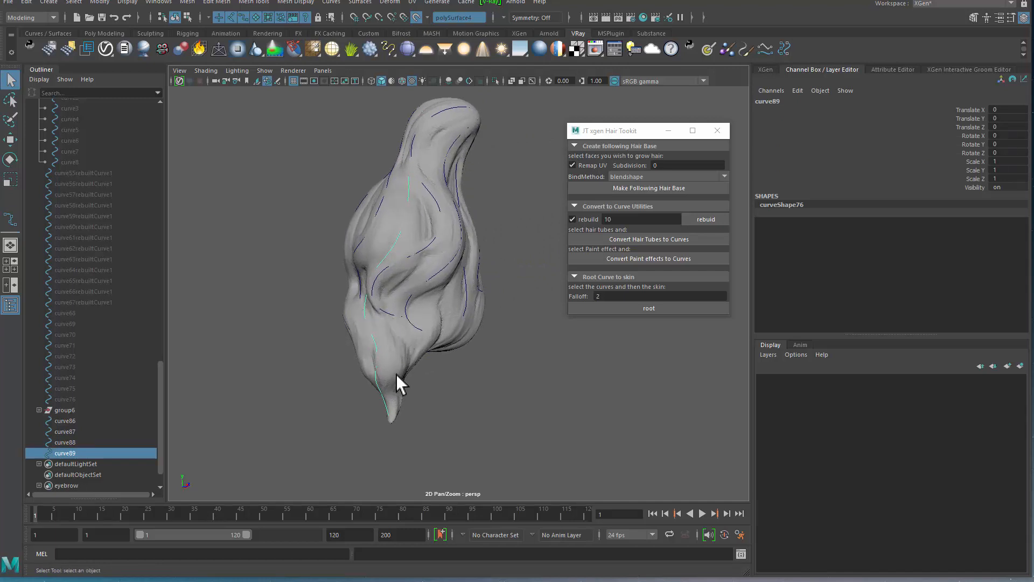
Draw an EP guide curve on the live ponytail mesh from the upper root area down to the tip.
click(10, 222)
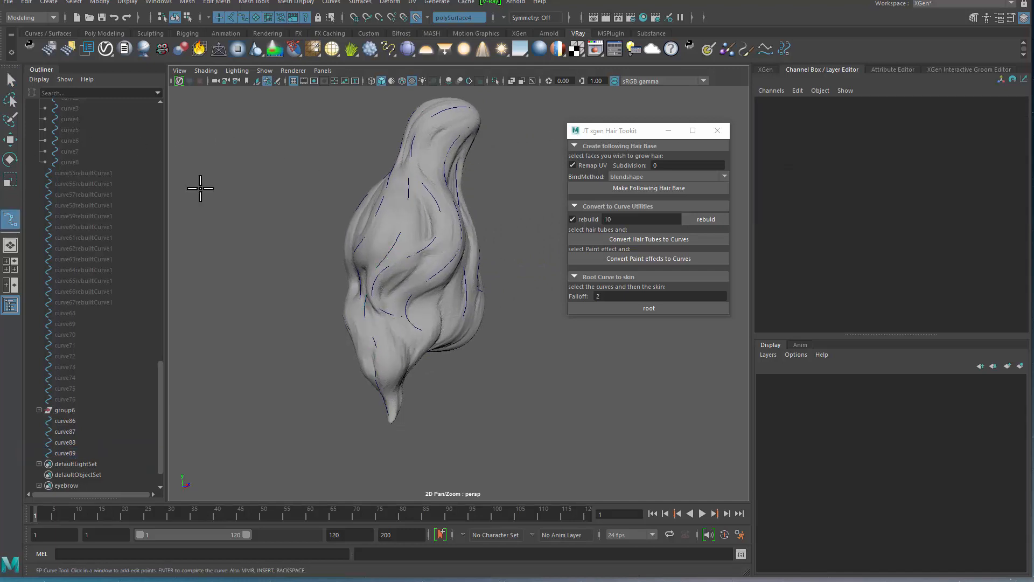
click(467, 119)
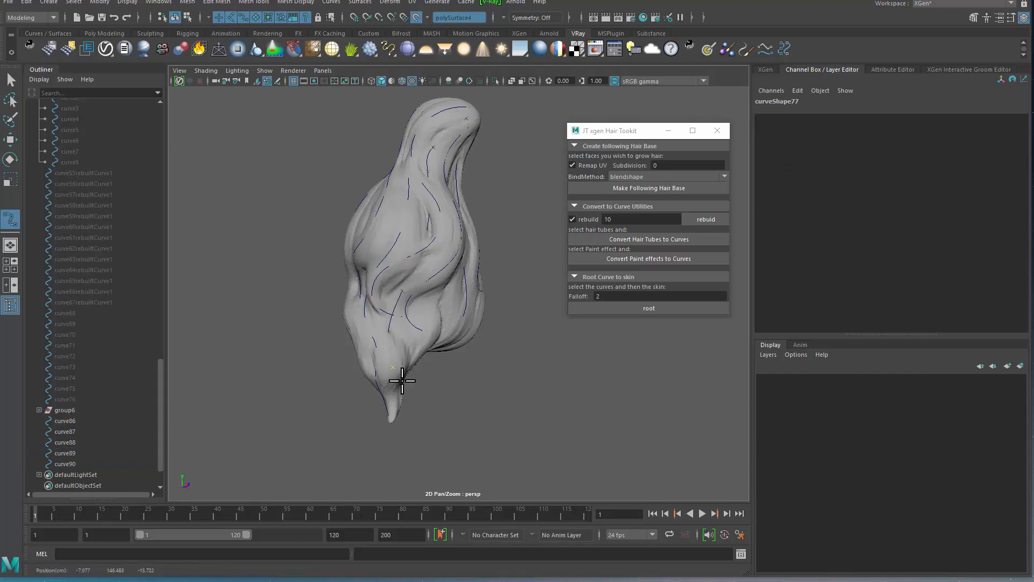
key(q)
alt+drag(418, 258, 369, 288)
Isolate curve90, turn off the live surface, and reposition its upper control vertices to straighten the upper bend.
key(ctrl+1)
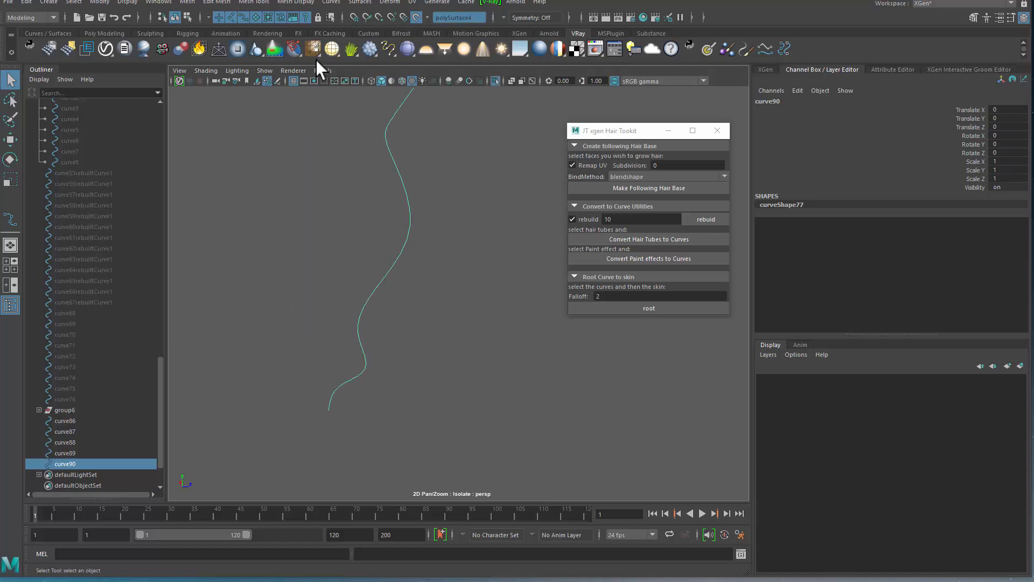
click(417, 18)
right_drag(392, 248, 379, 195)
key(w)
drag(414, 213, 404, 232)
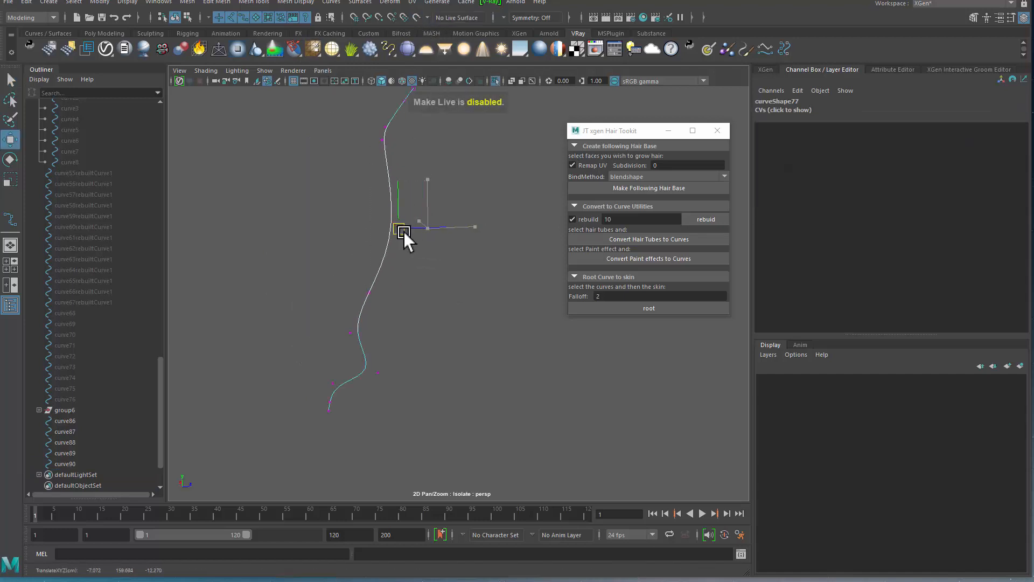
drag(376, 123, 403, 181)
mouse_move(382, 133)
mouse_down()
mouse_move(380, 144)
mouse_move(402, 128)
mouse_up()
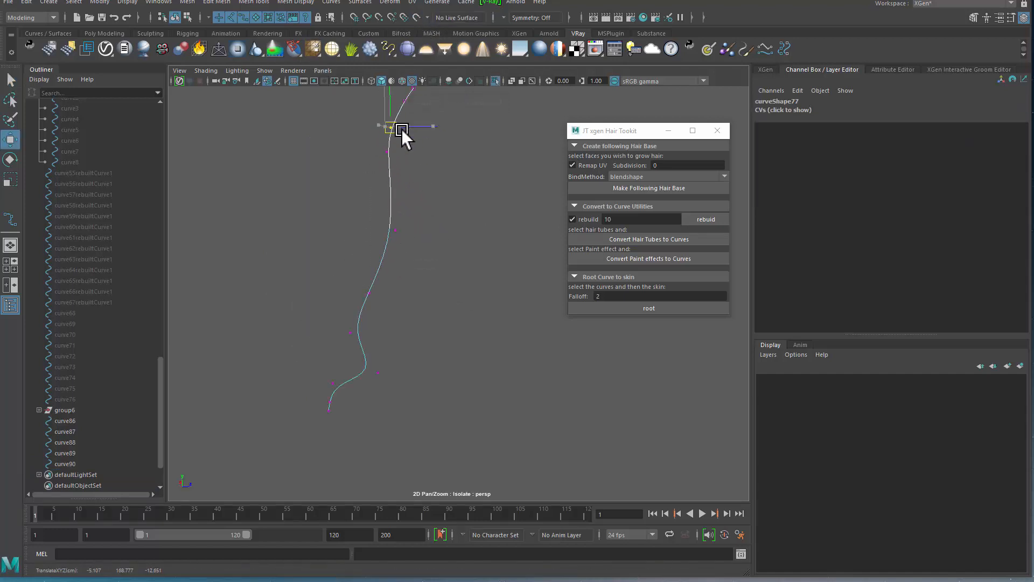
Adjust curve90's middle control vertices for a smoother flow, then return to object mode with the ponytail mesh shown.
drag(357, 273, 379, 308)
drag(369, 294, 363, 291)
mouse_move(384, 215)
mouse_down()
mouse_move(406, 242)
mouse_move(392, 229)
mouse_up()
scroll(332, 236, down, 3)
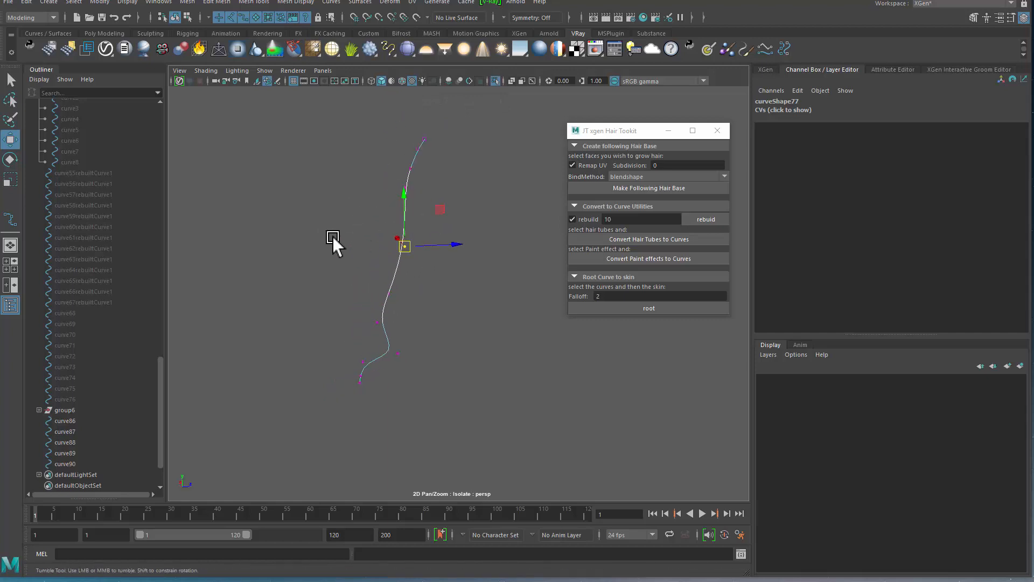
alt+drag(332, 236, 390, 229)
key(q)
key(F8)
key(ctrl+1)
alt+drag(447, 291, 490, 137)
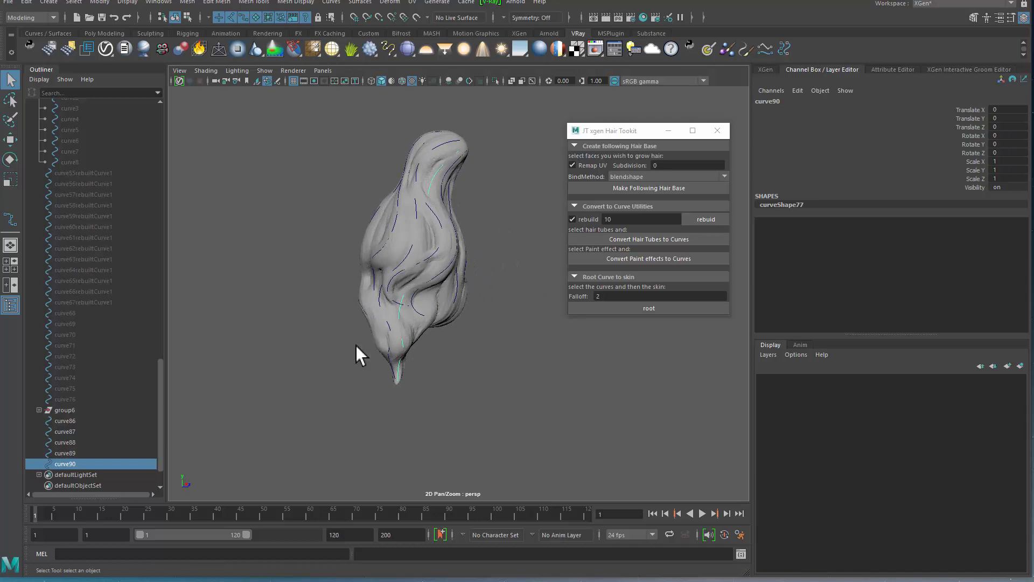
Isolate curve90 again and reposition its middle control vertices from another angle to form one smooth bend.
alt+drag(357, 346, 176, 399)
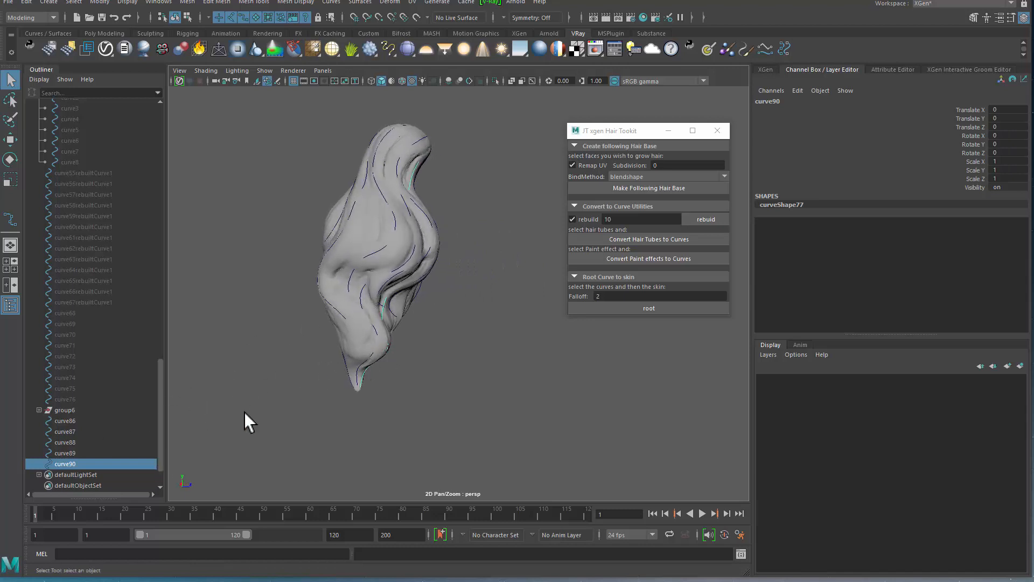
key(ctrl+1)
key(F8)
drag(340, 273, 424, 317)
key(w)
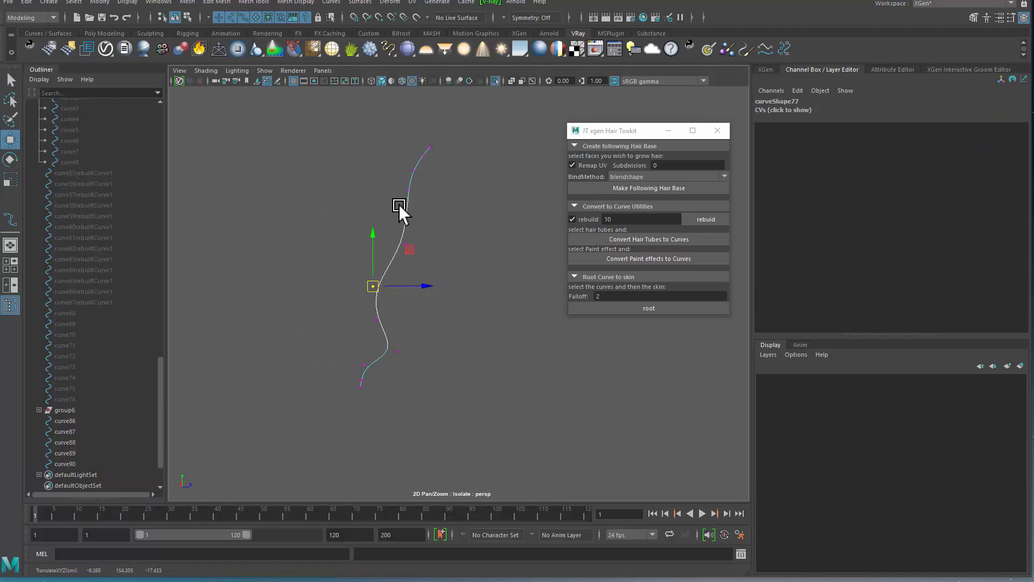
drag(398, 204, 418, 259)
drag(406, 245, 385, 240)
drag(325, 296, 331, 297)
key(ctrl+z)
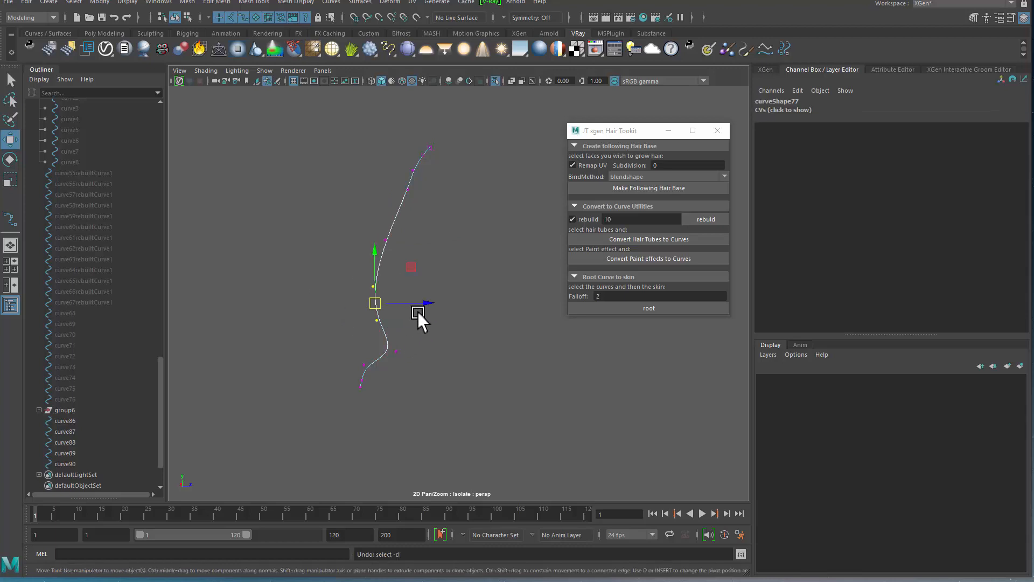
alt+drag(418, 312, 385, 307)
key(q)
key(F8)
click(302, 428)
drag(302, 428, 417, 334)
alt+drag(418, 334, 380, 339)
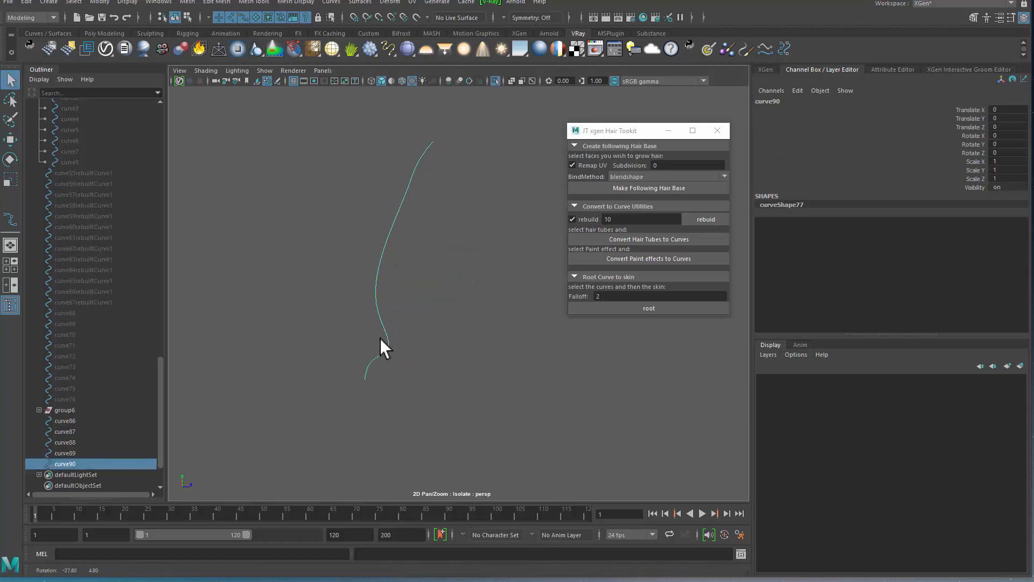
Isolate all the new ponytail guide curves, curve77 through curve90, including those inside group6.
shift+click(64, 420)
click(38, 410)
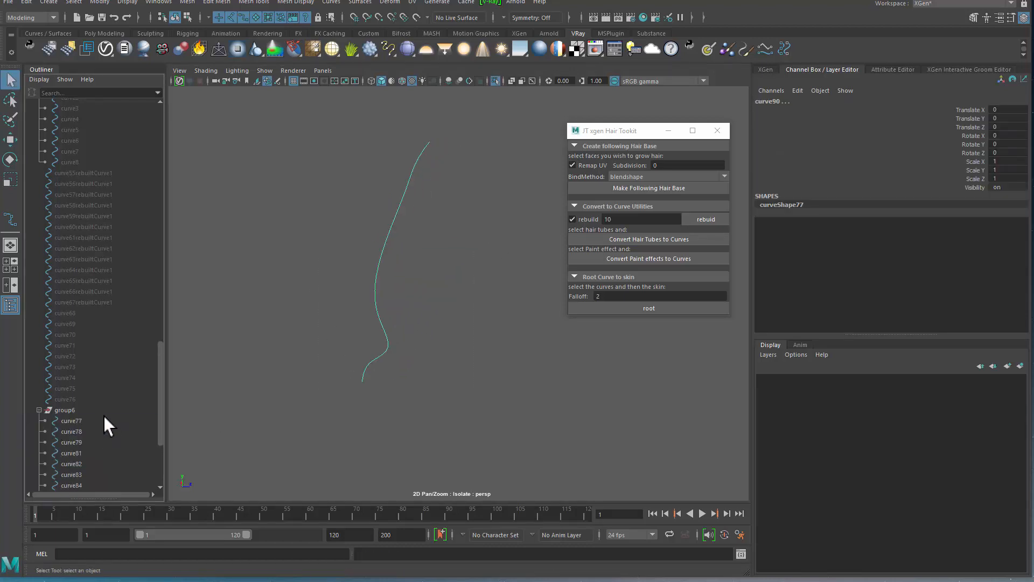
scroll(98, 377, down, 3)
shift+click(86, 312)
alt+drag(275, 345, 477, 378)
key(ctrl+1)
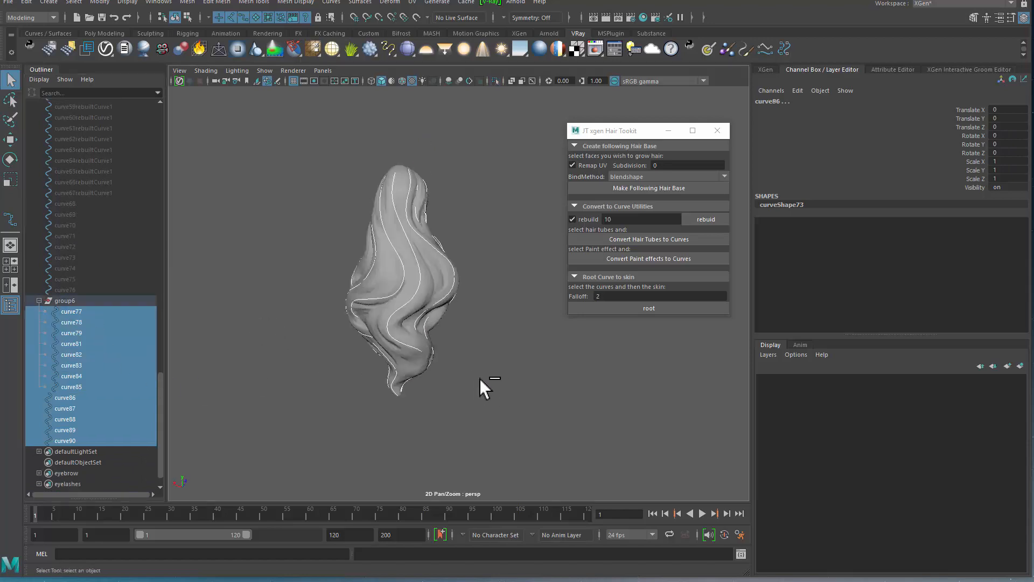
key(ctrl+1)
alt+drag(315, 352, 403, 350)
click(402, 351)
alt+middle_drag(366, 370, 351, 349)
alt+drag(347, 355, 288, 366)
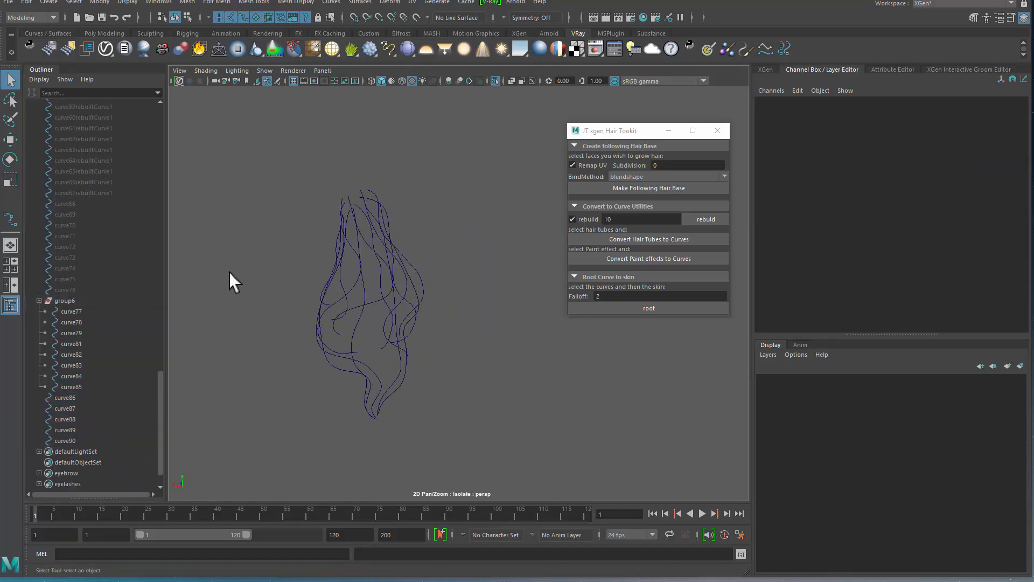
Rebuild all isolated guide curves uniformly with 10 spans and cubic degree, keeping the originals.
drag(216, 241, 470, 384)
alt+drag(411, 386, 482, 243)
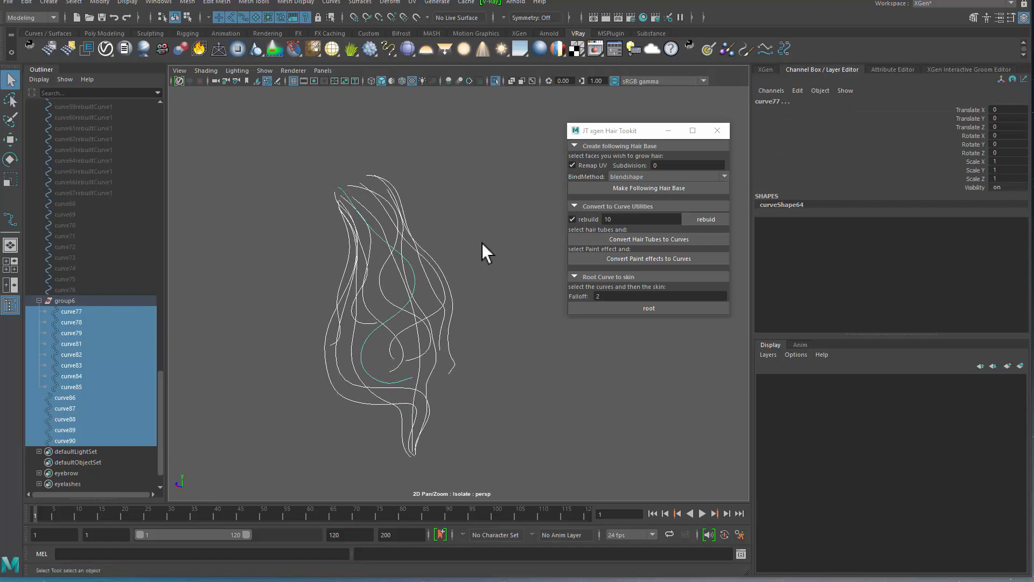
click(389, 2)
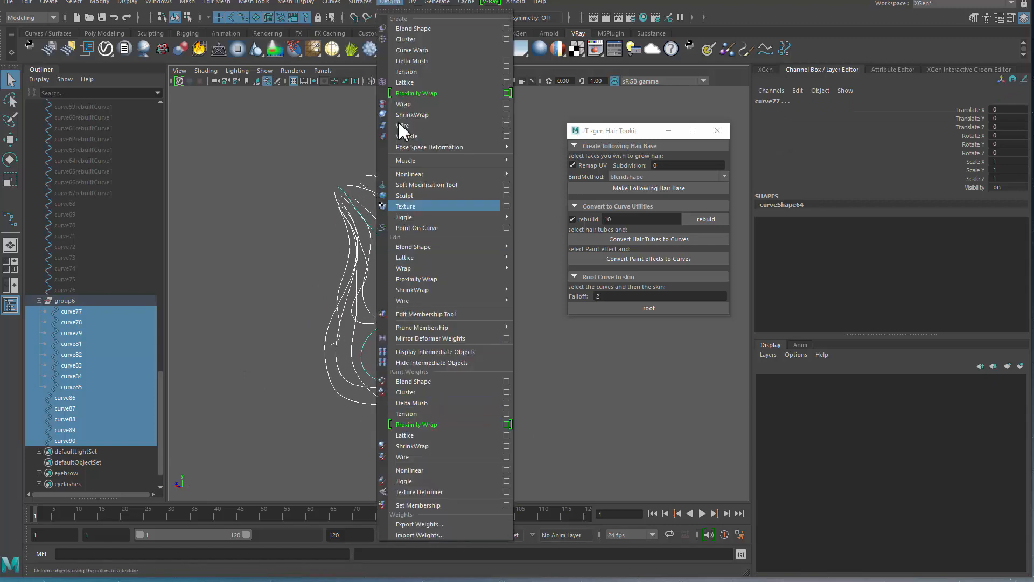
mouse_move(360, 2)
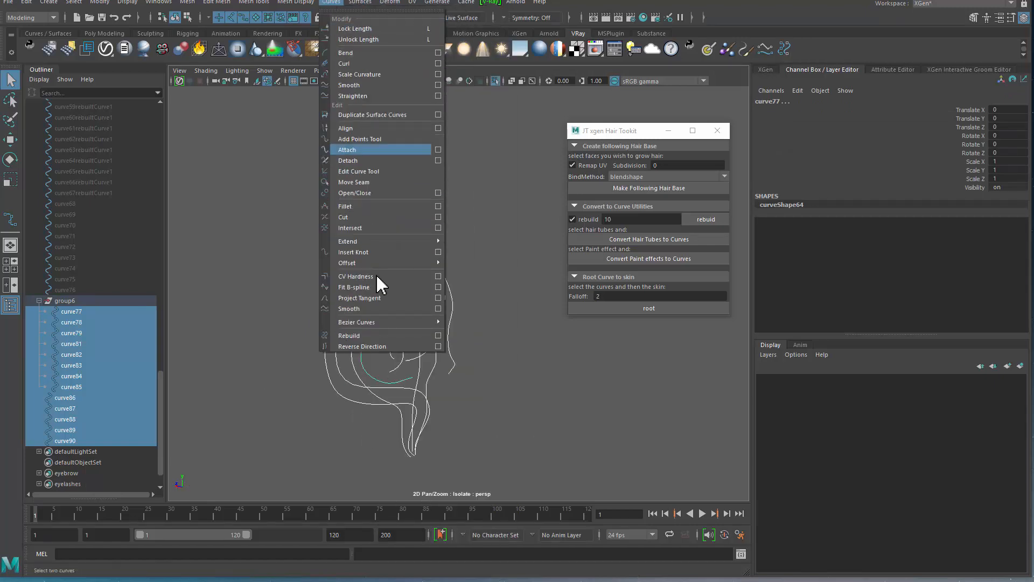
click(439, 337)
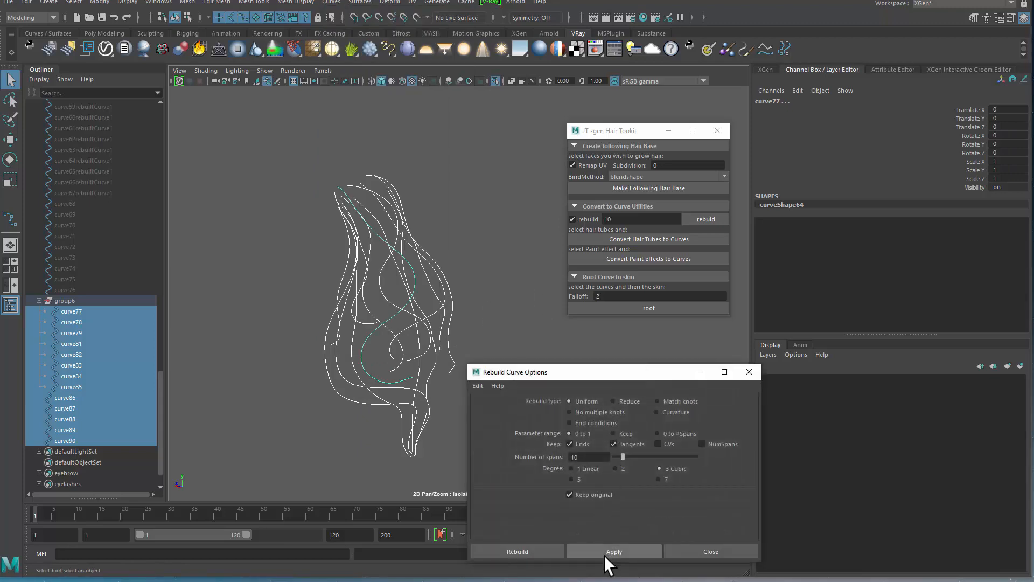
click(606, 559)
scroll(139, 221, down, 5)
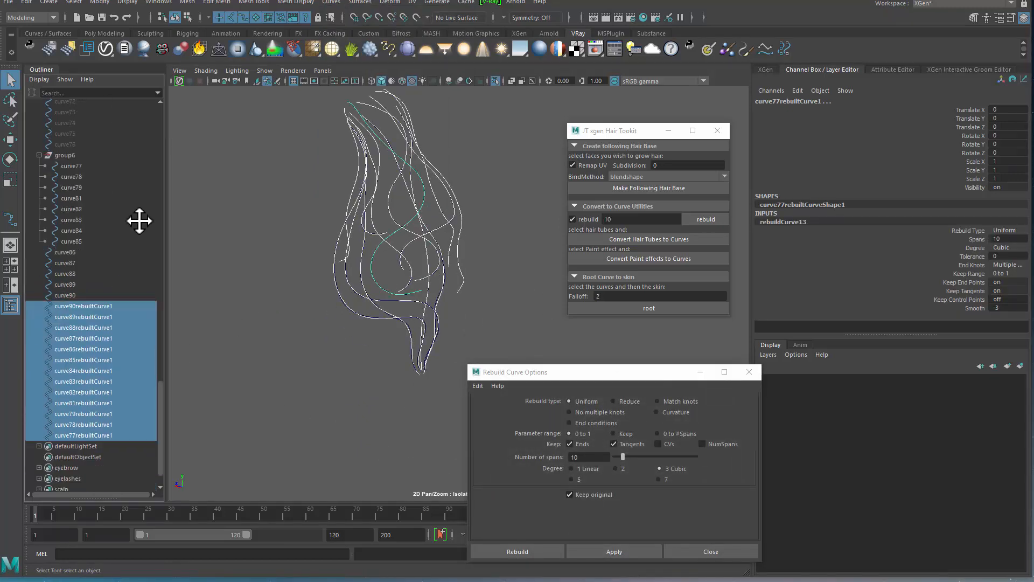
Delete the original curves curve77 through curve90 and the emptied group6, leaving the rebuilt curves.
scroll(139, 221, up, 2)
click(76, 270)
shift+click(86, 145)
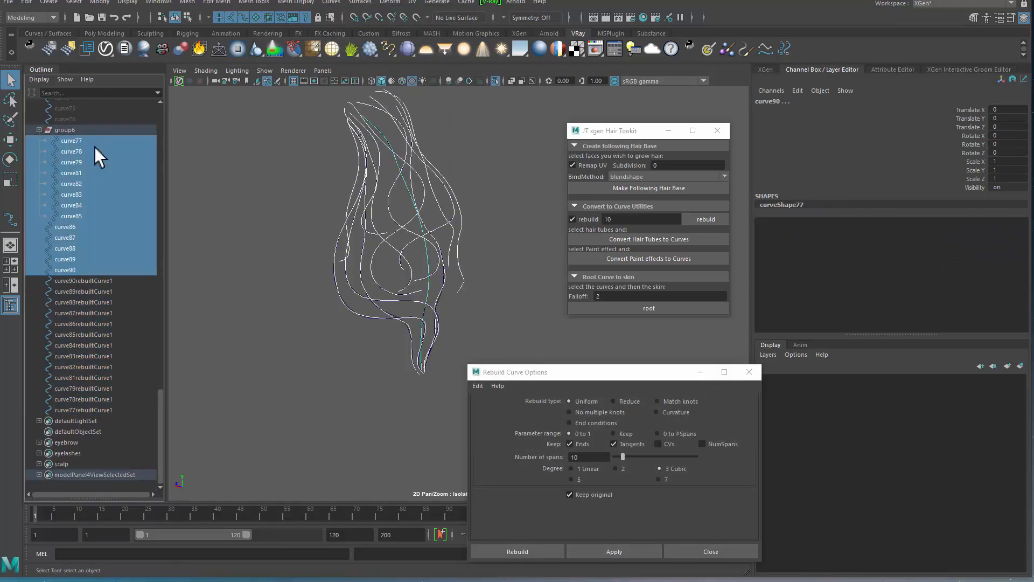
key(Delete)
click(81, 266)
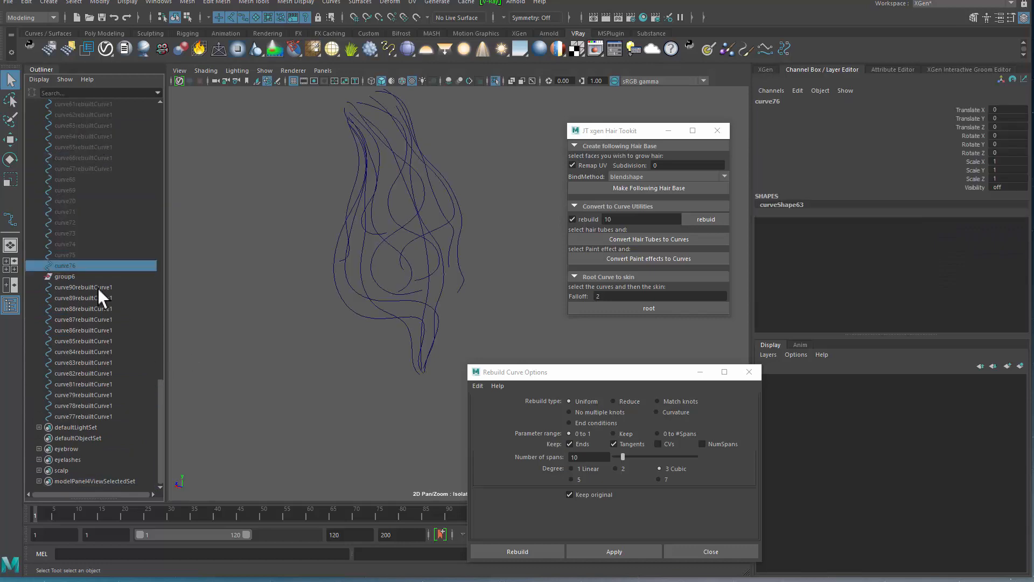
click(99, 285)
key(Delete)
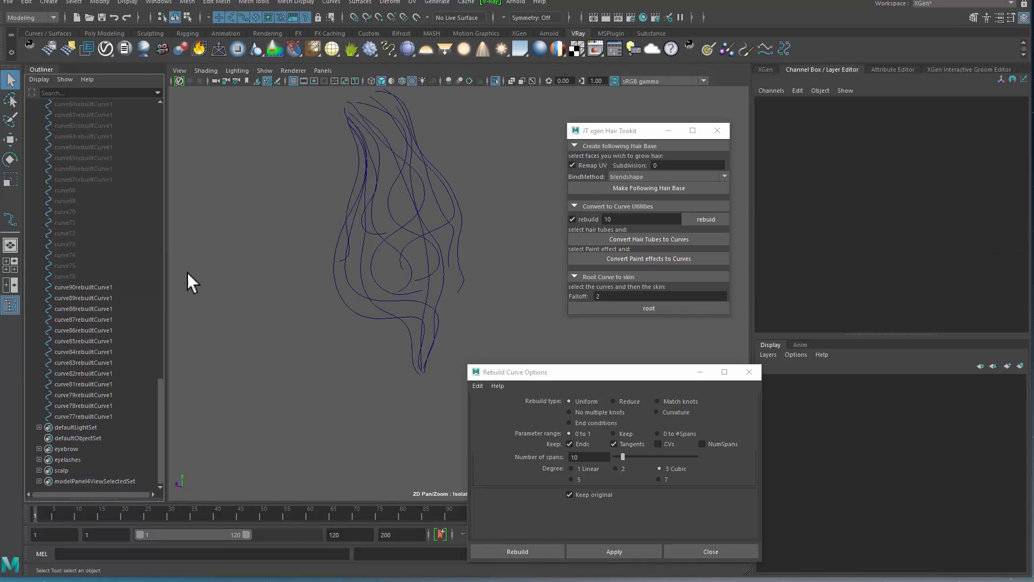
Select all the rebuilt ponytail guide curves and examine their flow from several angles.
click(118, 290)
shift+click(105, 418)
alt+drag(365, 342, 425, 325)
alt+middle_drag(425, 325, 323, 354)
alt+right_drag(322, 353, 375, 307)
alt+middle_drag(375, 307, 471, 334)
alt+right_drag(471, 334, 262, 223)
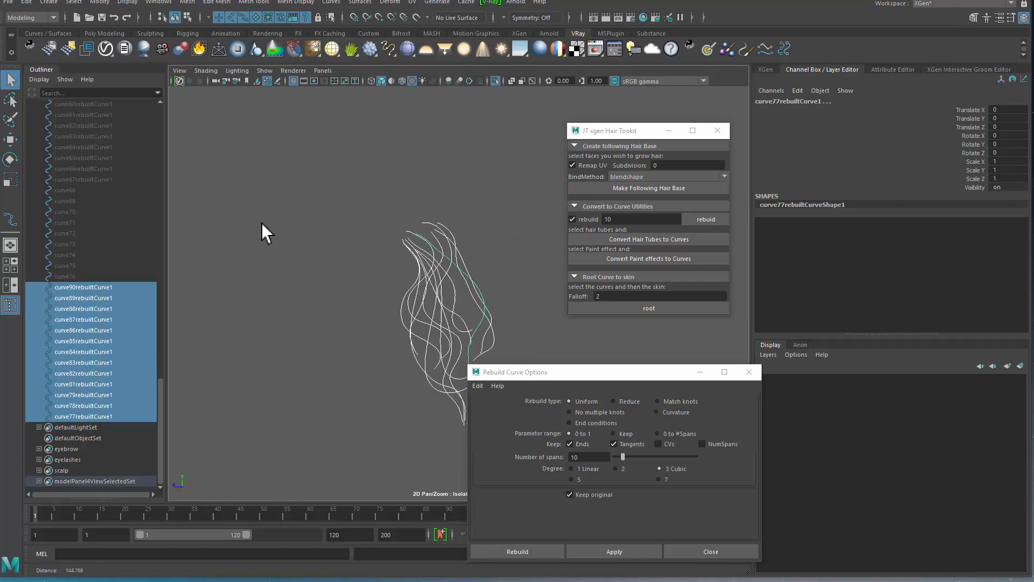
Unhide body_hair_base, leave isolation, and hide the ponytail mesh polySurface4.
scroll(146, 438, up, 20)
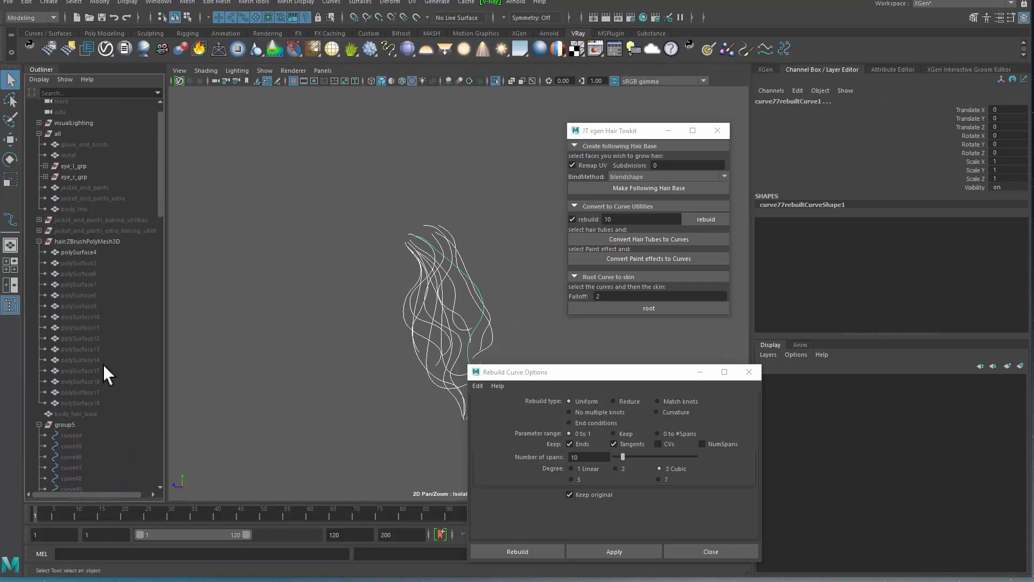
click(75, 414)
key(shift+h)
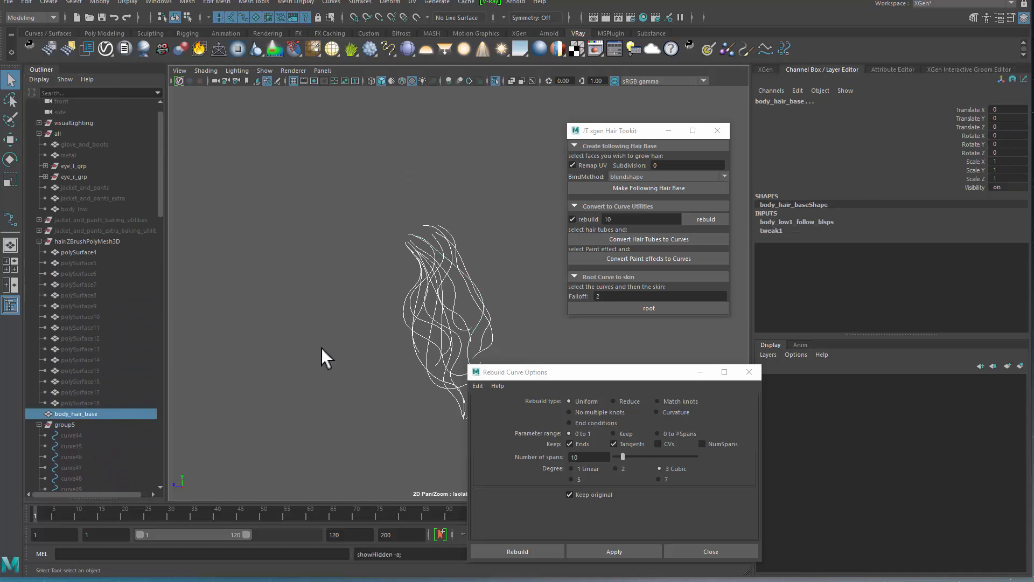
alt+middle_drag(317, 293, 286, 279)
key(ctrl+1)
key(ctrl+1)
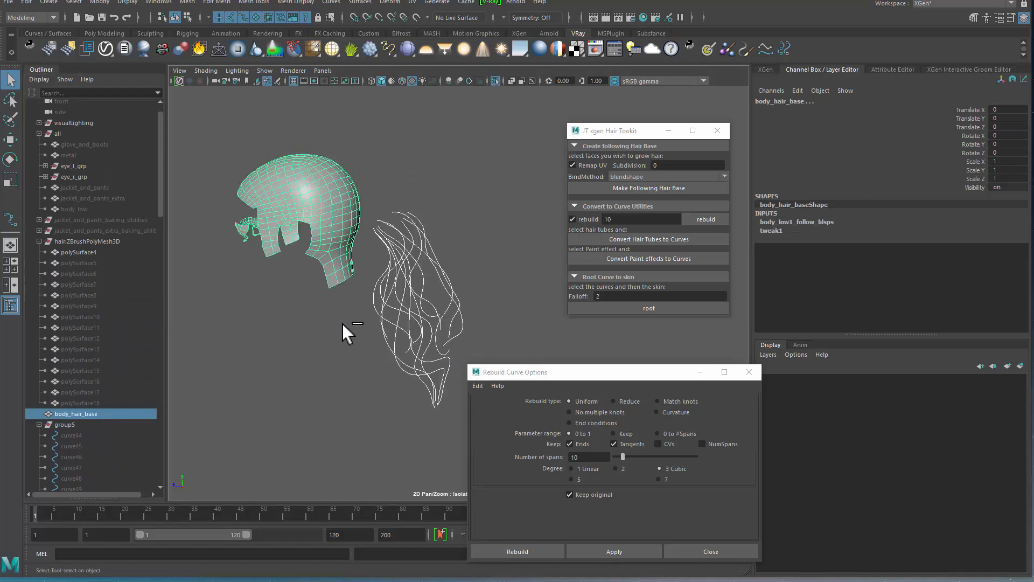
key(ctrl+1)
click(446, 339)
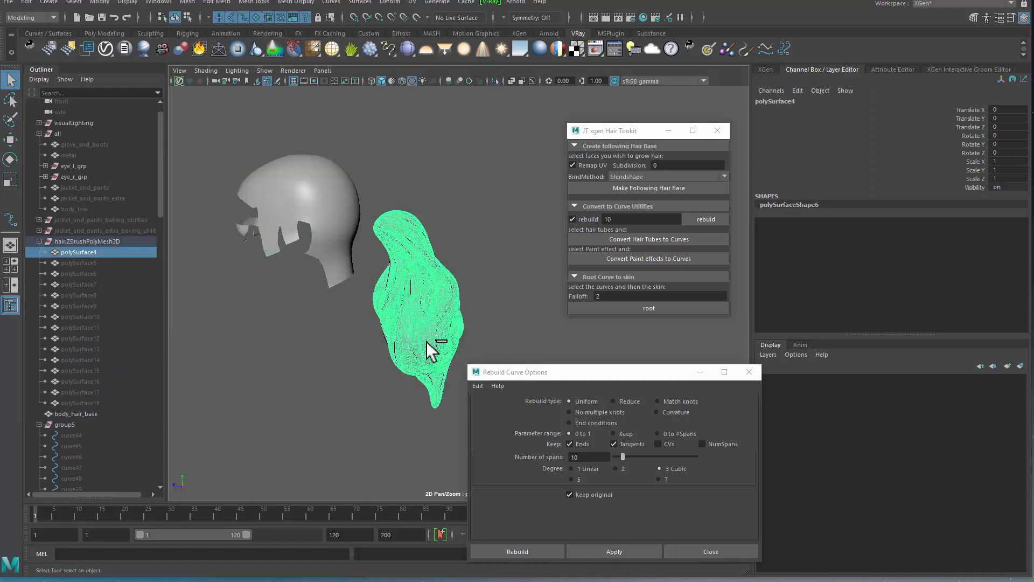
key(ctrl+h)
Root all rebuilt ponytail curves to body_hair_base with a falloff of 2.
drag(475, 322, 476, 324)
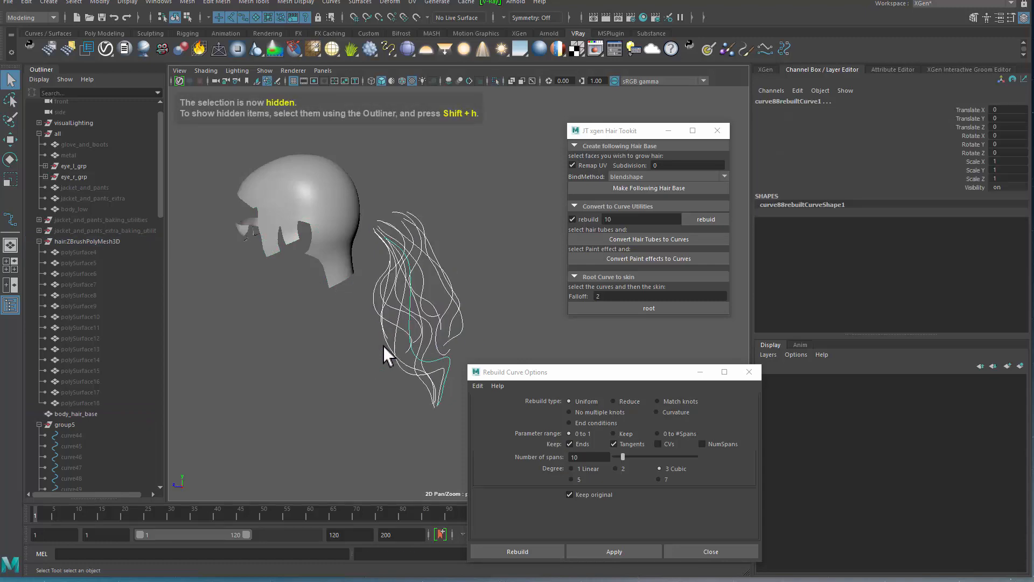
shift+click(335, 221)
alt+right_drag(277, 296, 369, 287)
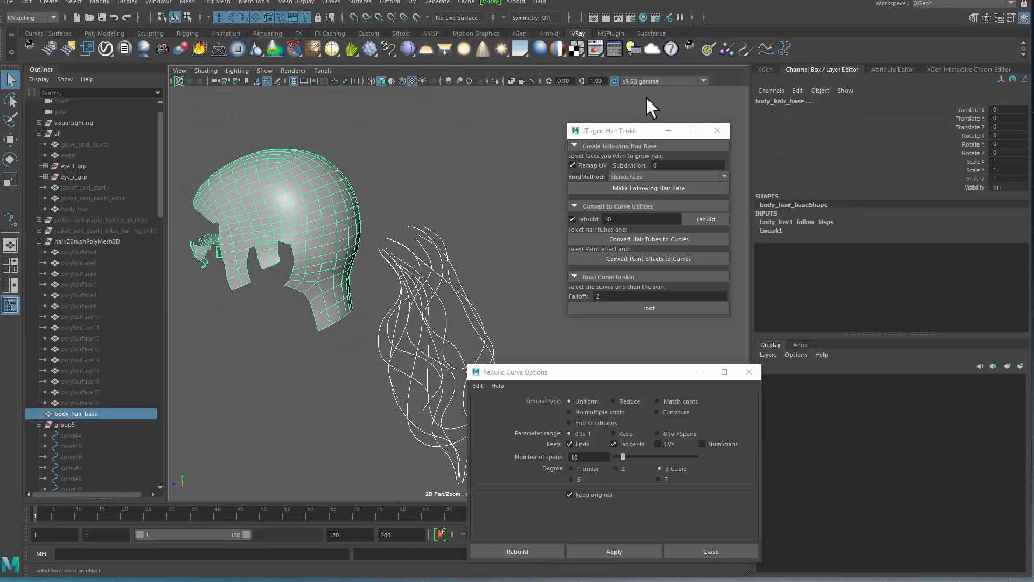
click(641, 311)
alt+drag(380, 306, 380, 289)
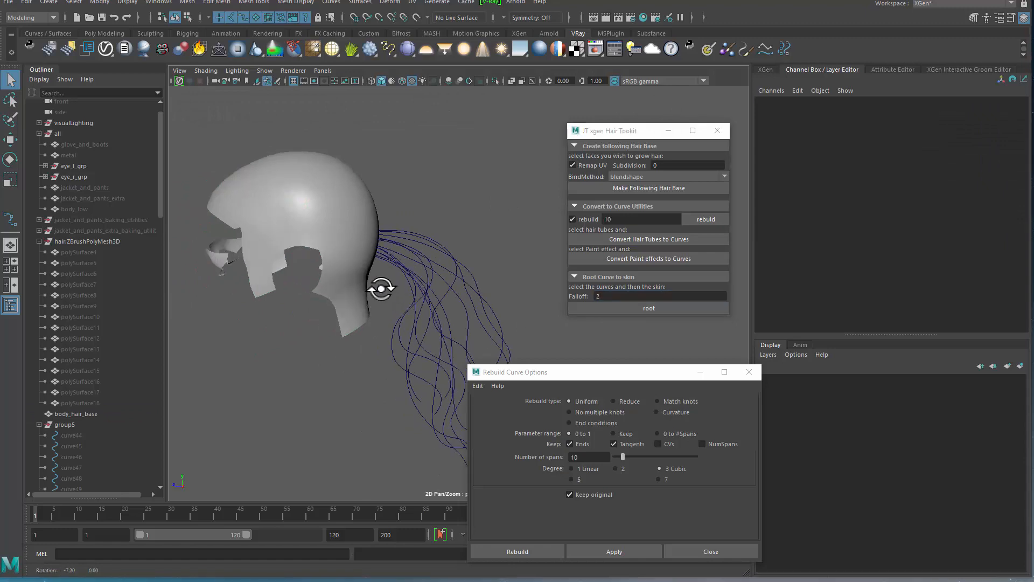
Select all the rooted ponytail curves and switch to component mode to show their control vertices.
drag(399, 219, 415, 272)
alt+right_drag(323, 294, 367, 298)
click(319, 249)
drag(356, 149, 363, 252)
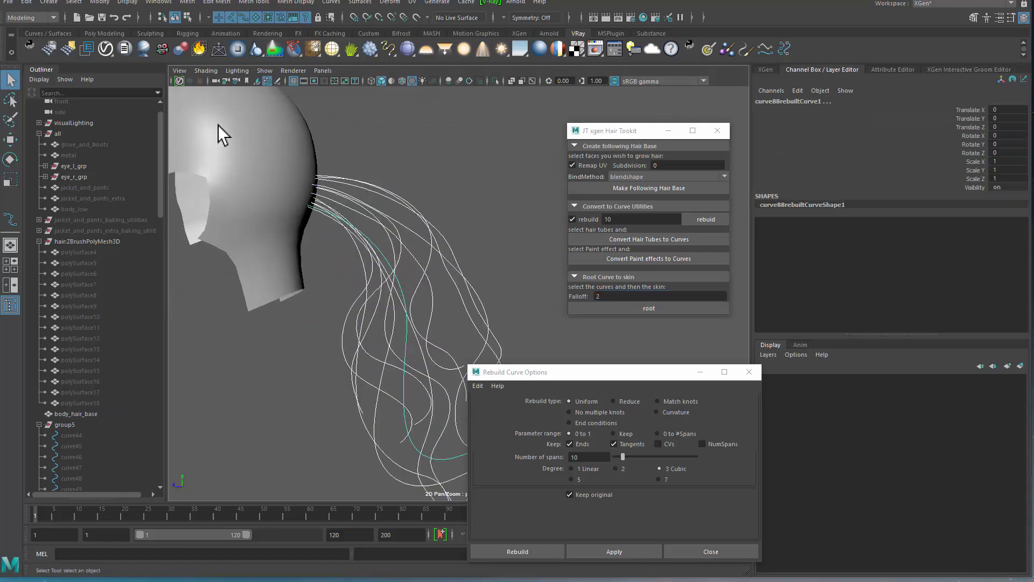
click(187, 17)
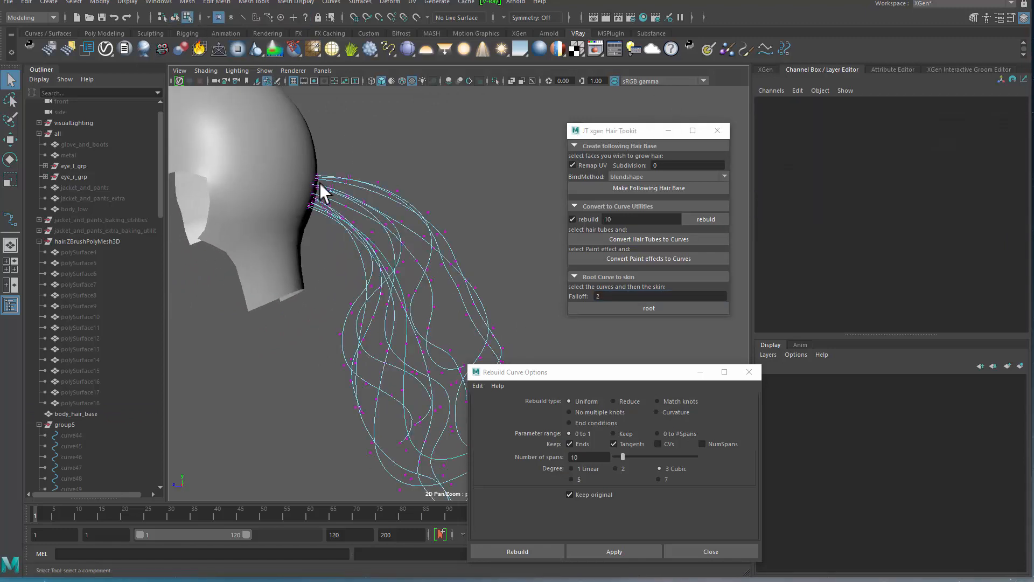
Select control vertices just beyond the roots of the ponytail curves and nudge them slightly upward and away from the head.
alt+drag(369, 186, 352, 162)
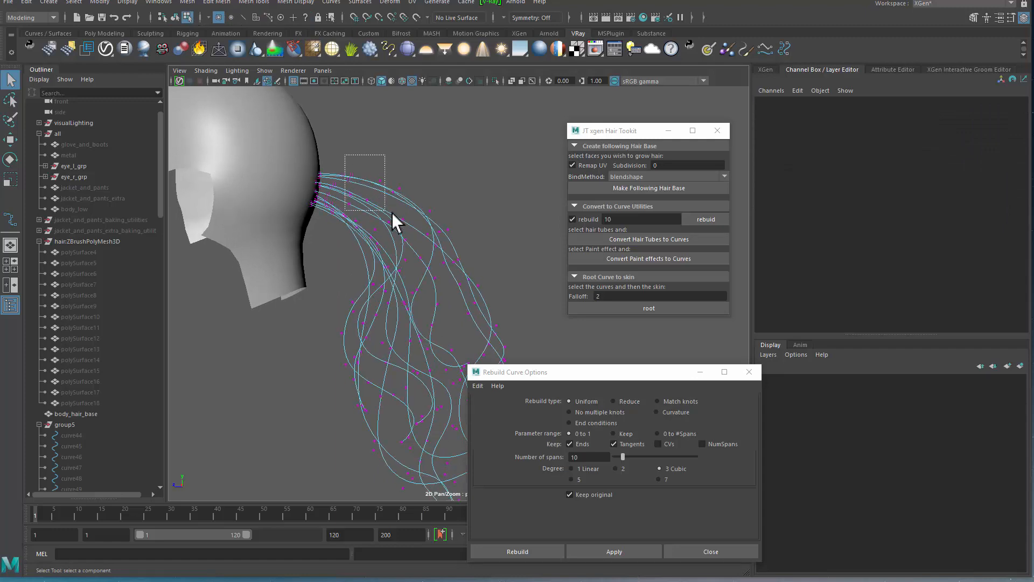
drag(392, 213, 363, 207)
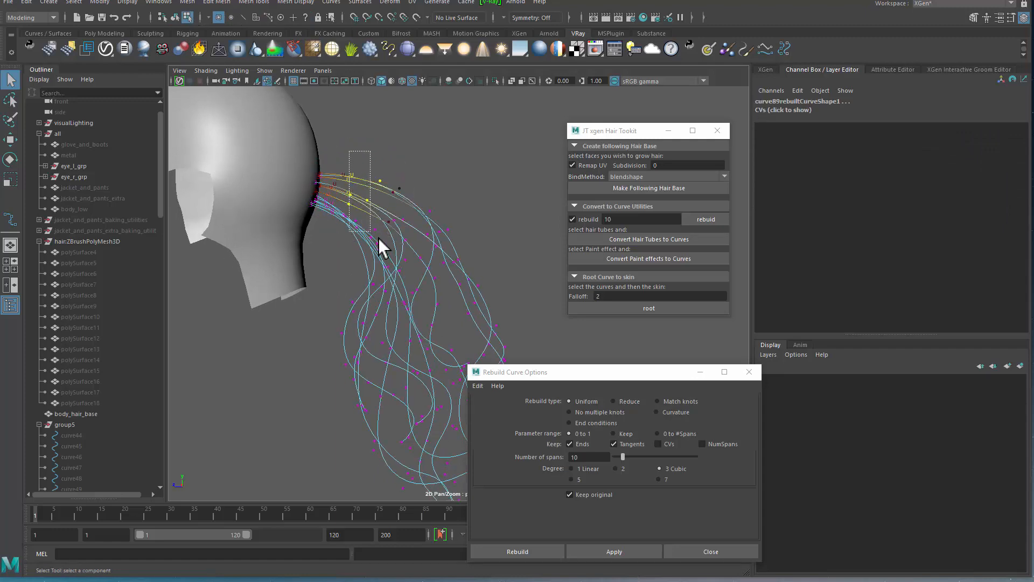
alt+drag(370, 230, 334, 192)
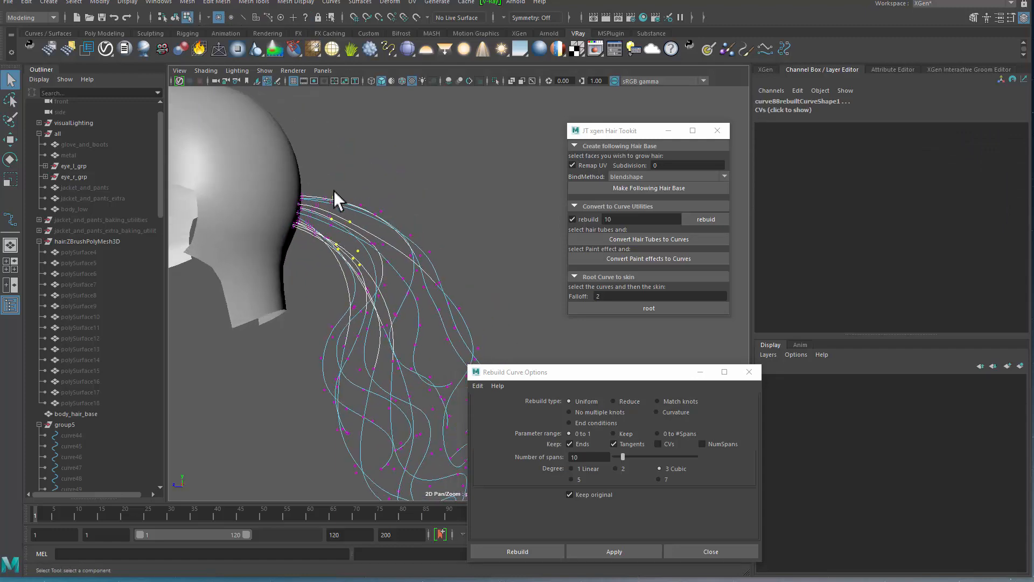
key(b)
mouse_move(334, 244)
mouse_down()
mouse_move(347, 224)
mouse_move(336, 225)
mouse_move(348, 258)
mouse_up()
key(w)
key(q)
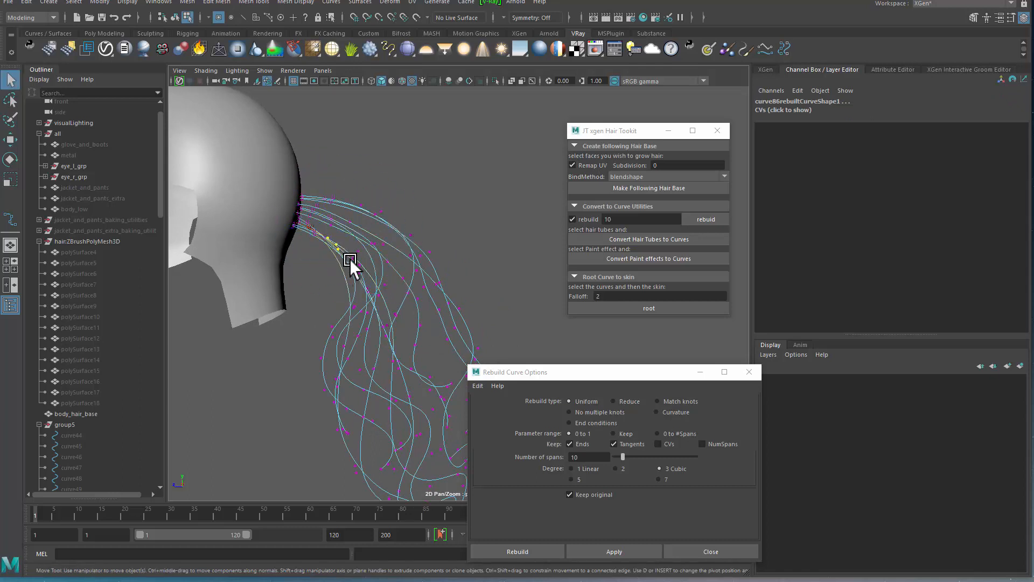
key(w)
key(q)
drag(347, 195, 397, 254)
key(w)
drag(363, 224, 370, 213)
Select more control vertices near the ponytail base, check them from behind, and return to object mode.
drag(324, 175, 345, 191)
drag(335, 233, 382, 271)
drag(379, 230, 298, 291)
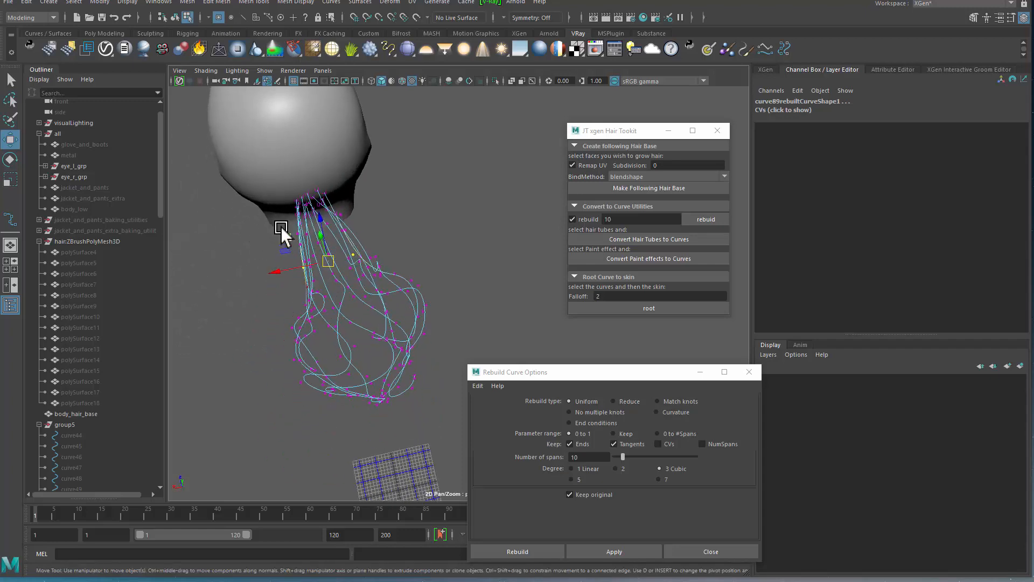
drag(281, 229, 319, 268)
key(q)
click(427, 226)
alt+drag(427, 226, 351, 330)
Unhide the earlier guide curves from curve44 in group5 down through curve76.
scroll(108, 323, down, 15)
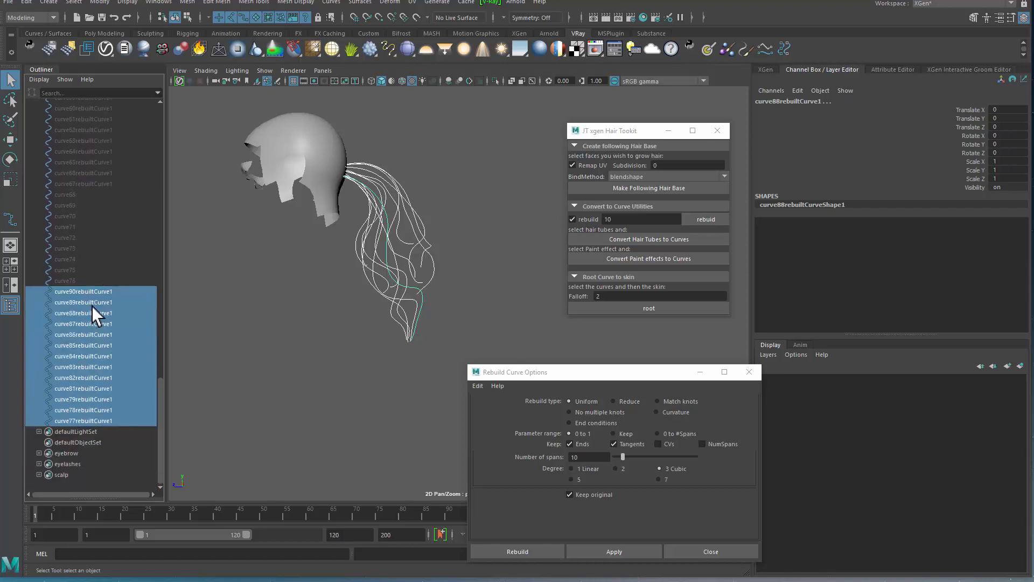
alt+middle_drag(110, 276, 122, 458)
click(103, 323)
alt+middle_drag(119, 251, 119, 319)
drag(120, 319, 118, 405)
scroll(106, 281, up, 5)
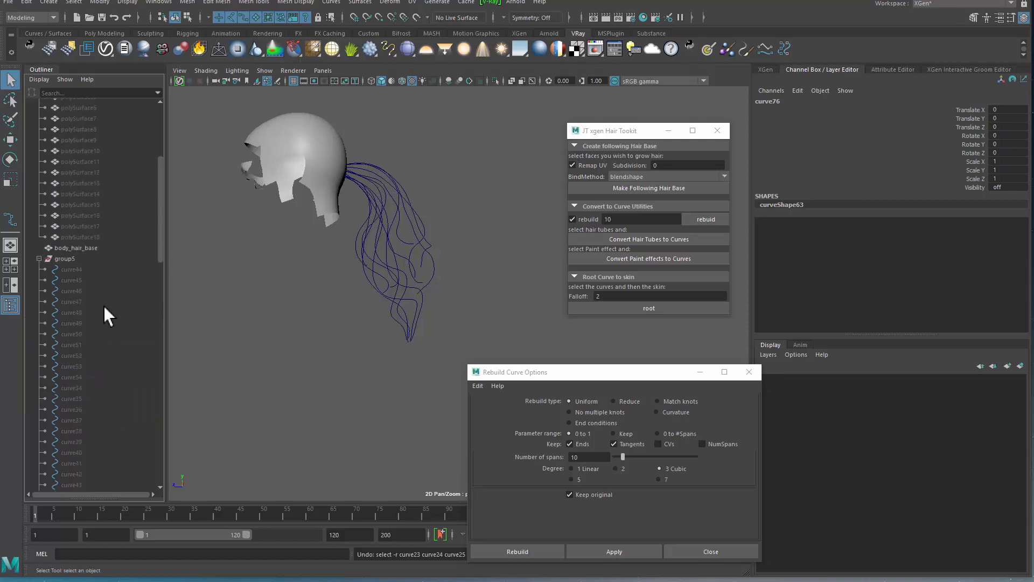
click(93, 272)
scroll(102, 350, down, 15)
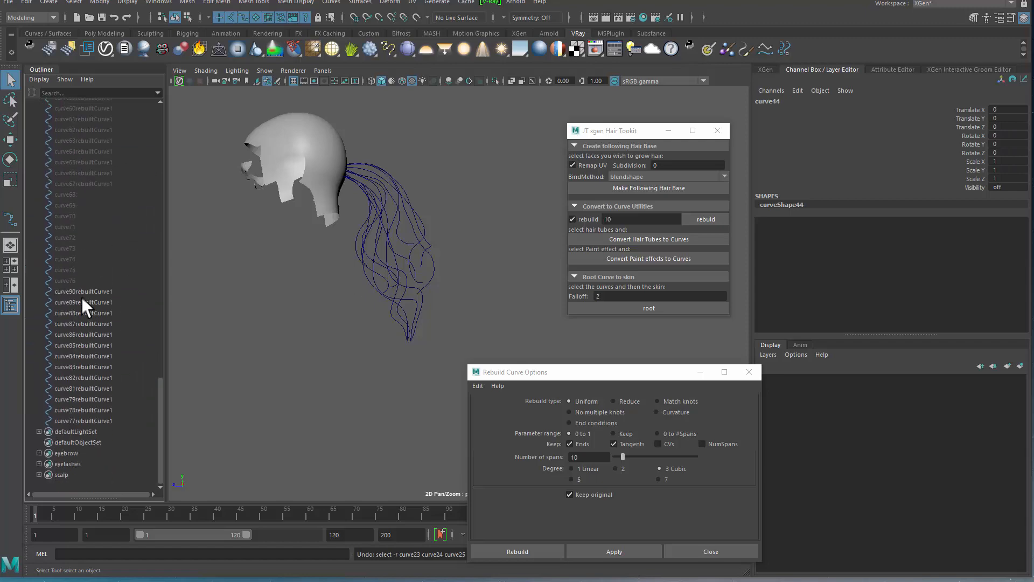
shift+click(95, 282)
key(shift+h)
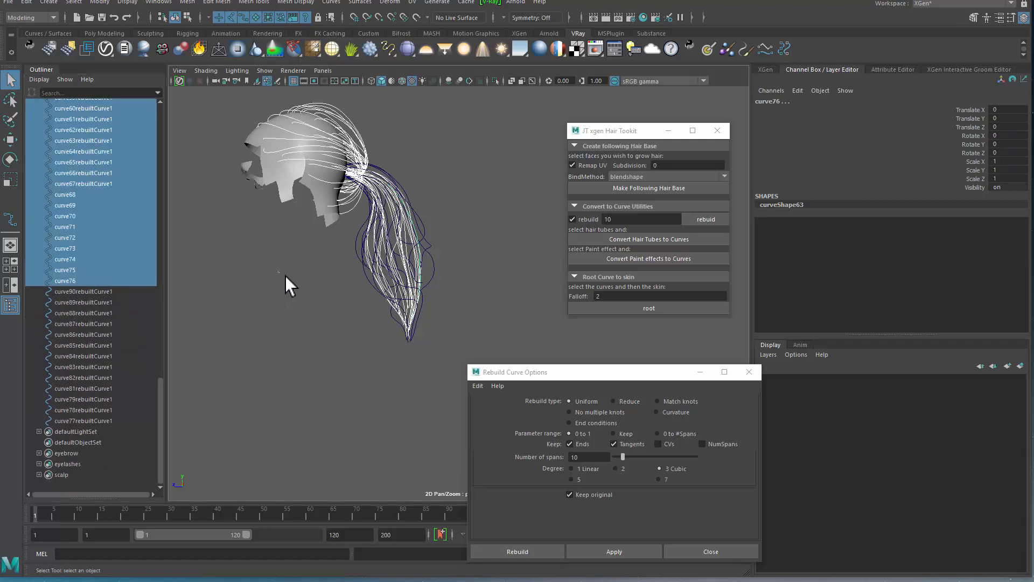
Unhide the hair meshes polySurface4 through polySurface18.
click(286, 276)
alt+drag(285, 276, 451, 430)
click(353, 429)
alt+drag(350, 429, 288, 416)
scroll(131, 396, up, 5)
scroll(130, 395, up, 10)
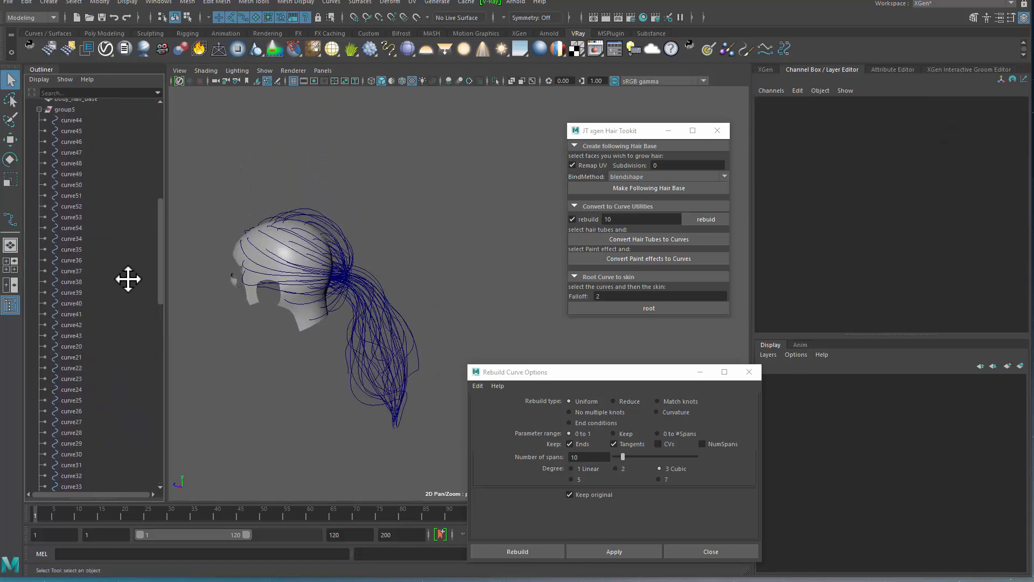
click(101, 351)
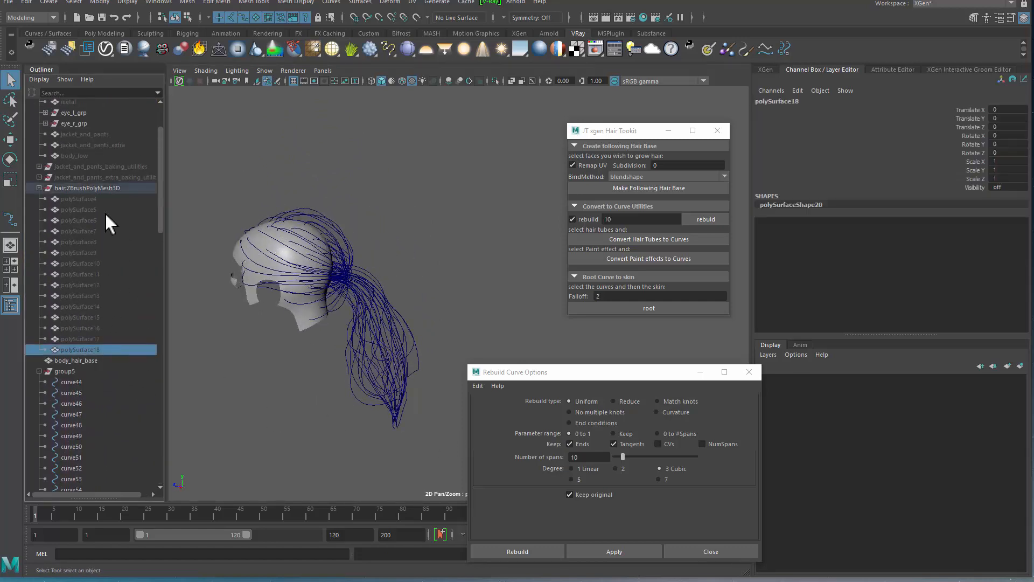
shift+click(102, 198)
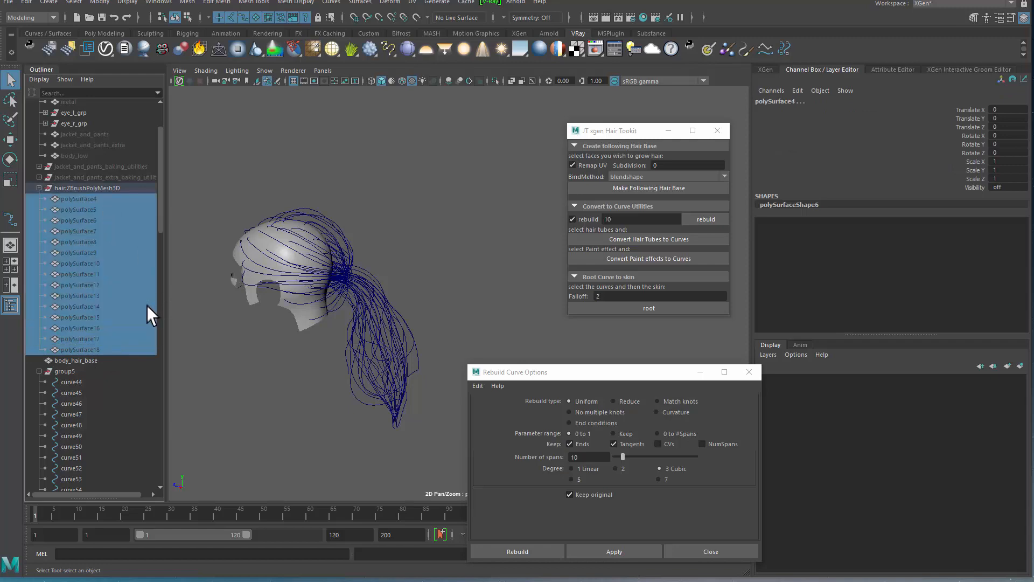
key(shift+h)
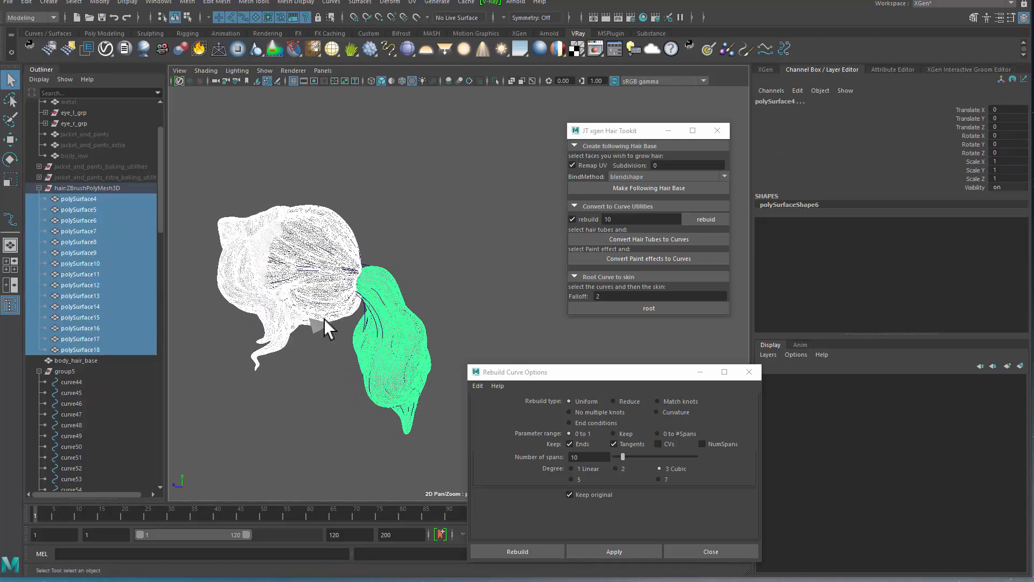
Hide the ponytail mesh polySurface4 and the back hair mesh polySurface16.
click(398, 363)
key(ctrl+h)
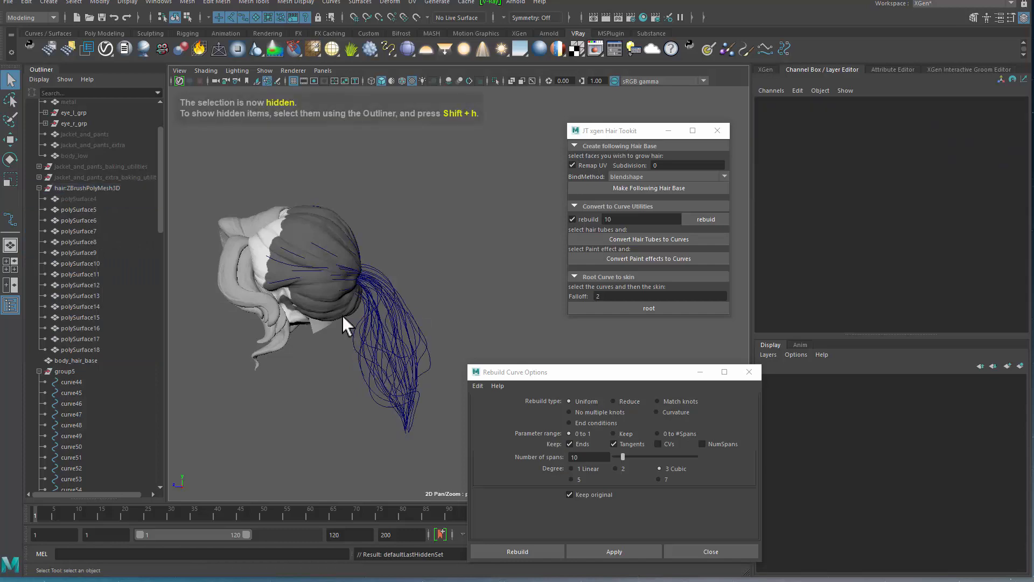
click(353, 317)
key(ctrl+h)
Unhide the body and clothing meshes glove_and_boots, metal, jacket_and_pants, jacket_and_pants_extra and body_low.
alt+drag(385, 233, 312, 237)
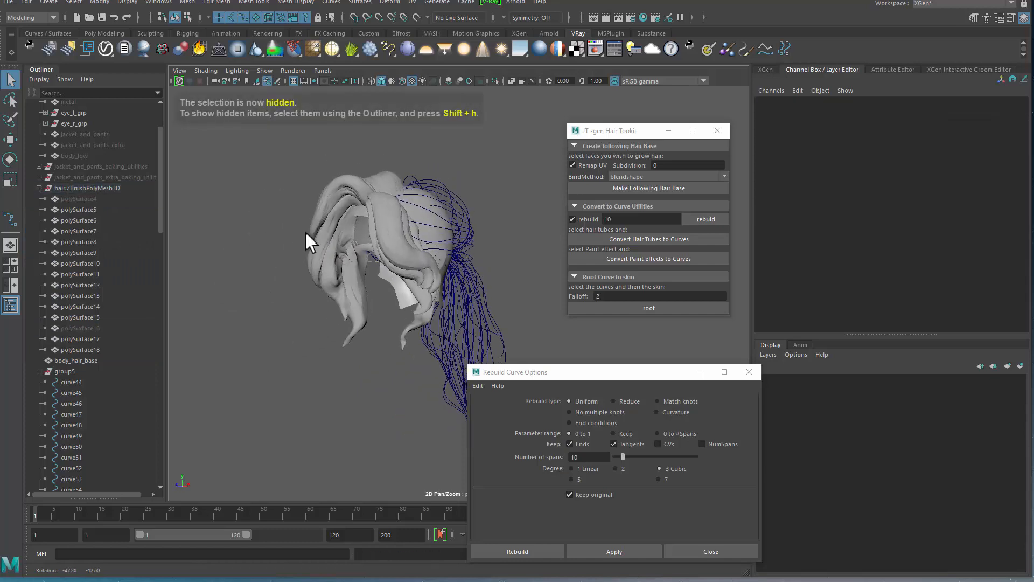
scroll(108, 286, up, 3)
click(92, 234)
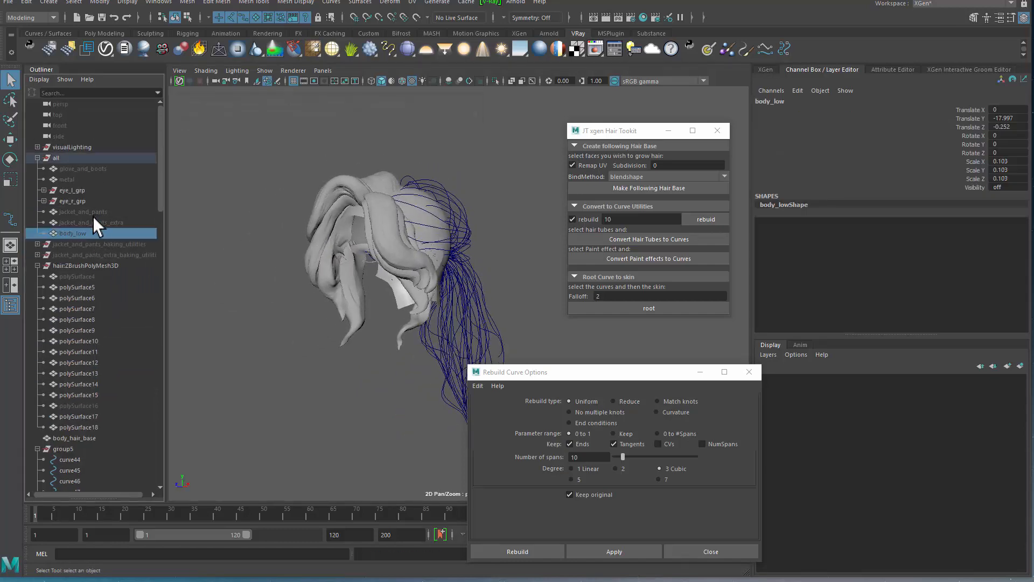
shift+click(95, 214)
click(96, 183)
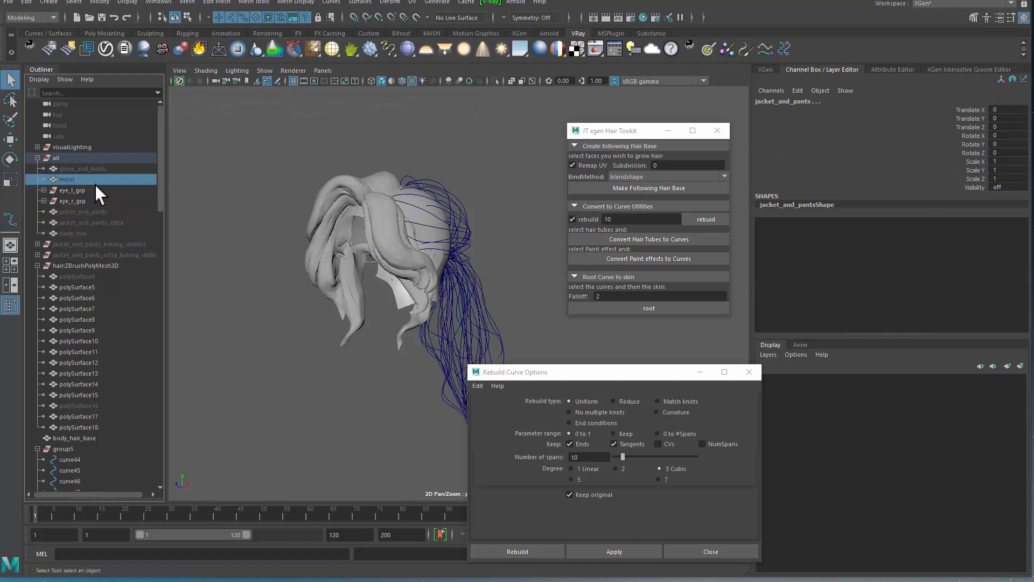
ctrl+click(98, 223)
ctrl+click(94, 234)
alt+drag(263, 261, 286, 274)
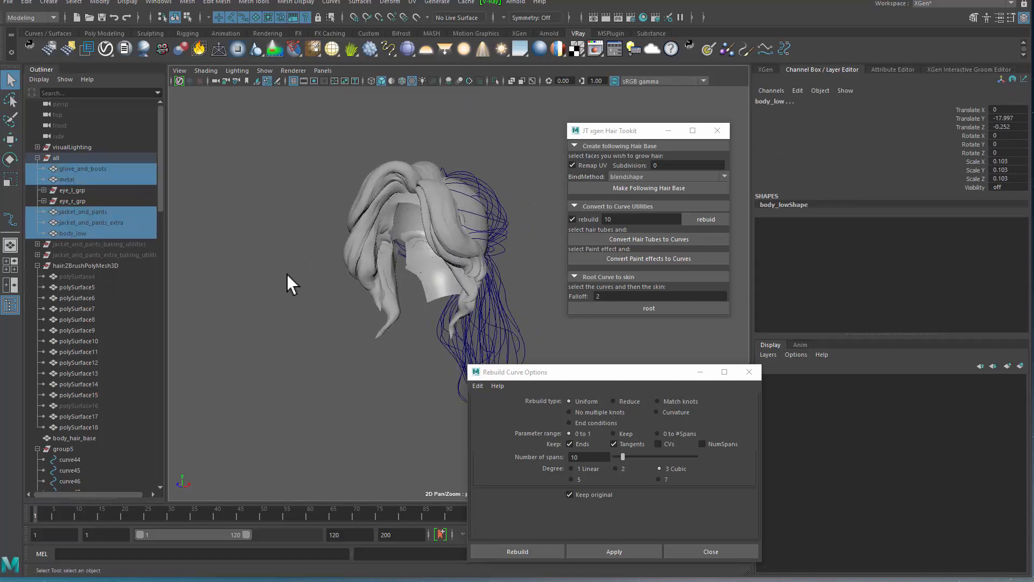
key(shift+h)
Expand both eye groups and unhide the iris and ball meshes of the left and right eyes.
click(44, 201)
click(44, 191)
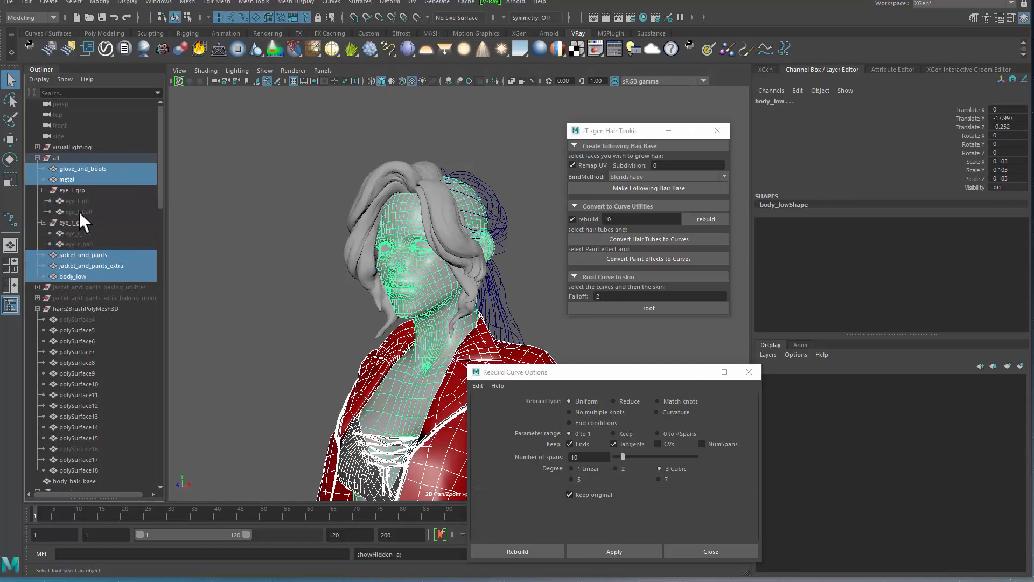
click(81, 203)
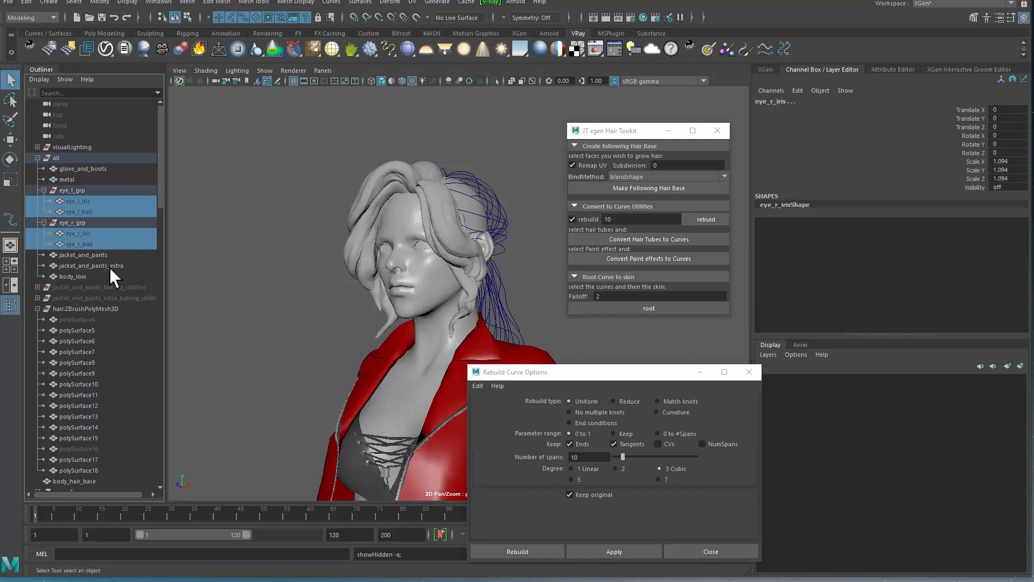
key(shift+h)
Examine the guide curves with the front hair meshes on the full character from several angles, and look through the curve list.
click(322, 296)
alt+right_drag(322, 297, 226, 249)
alt+drag(227, 250, 230, 283)
alt+middle_drag(230, 283, 169, 261)
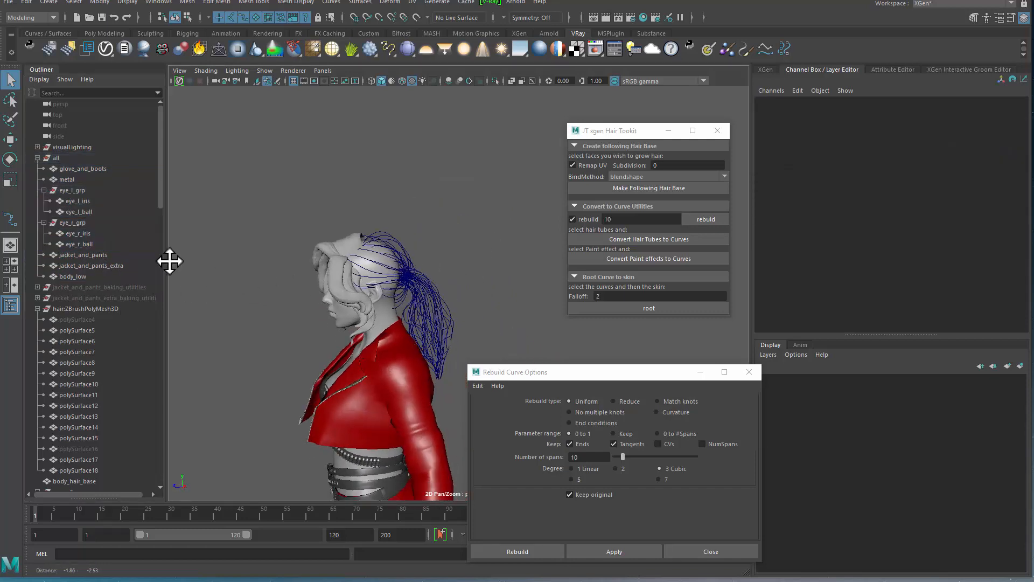
alt+right_drag(169, 260, 303, 272)
drag(376, 273, 389, 279)
alt+right_drag(389, 280, 371, 276)
alt+drag(370, 276, 317, 226)
click(263, 295)
alt+drag(263, 294, 325, 284)
alt+middle_drag(326, 284, 229, 265)
alt+right_drag(229, 265, 302, 265)
alt+drag(354, 214, 336, 272)
alt+middle_drag(337, 273, 310, 268)
alt+drag(309, 268, 337, 221)
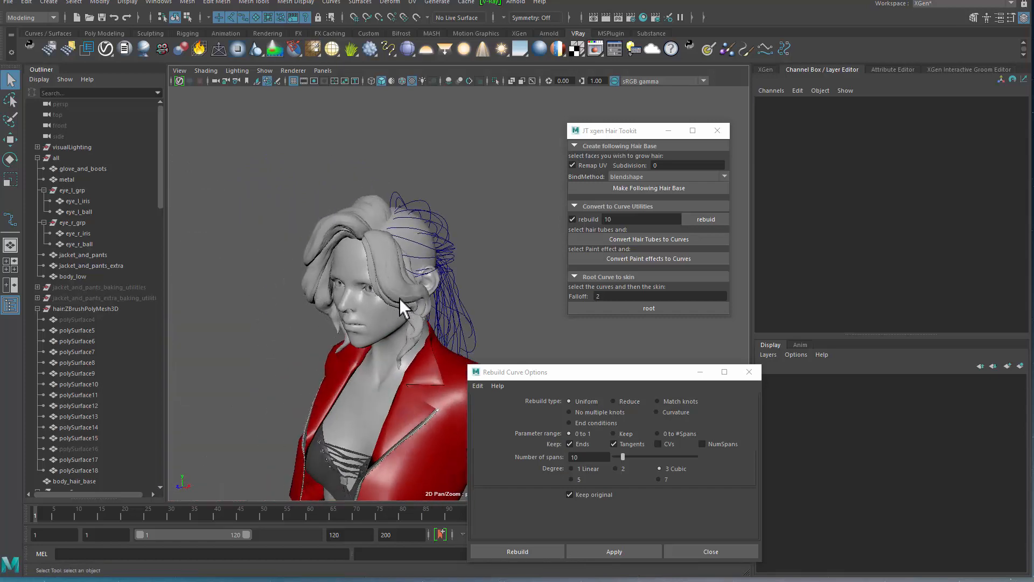
alt+middle_drag(96, 312, 110, 181)
alt+middle_drag(115, 296, 134, 78)
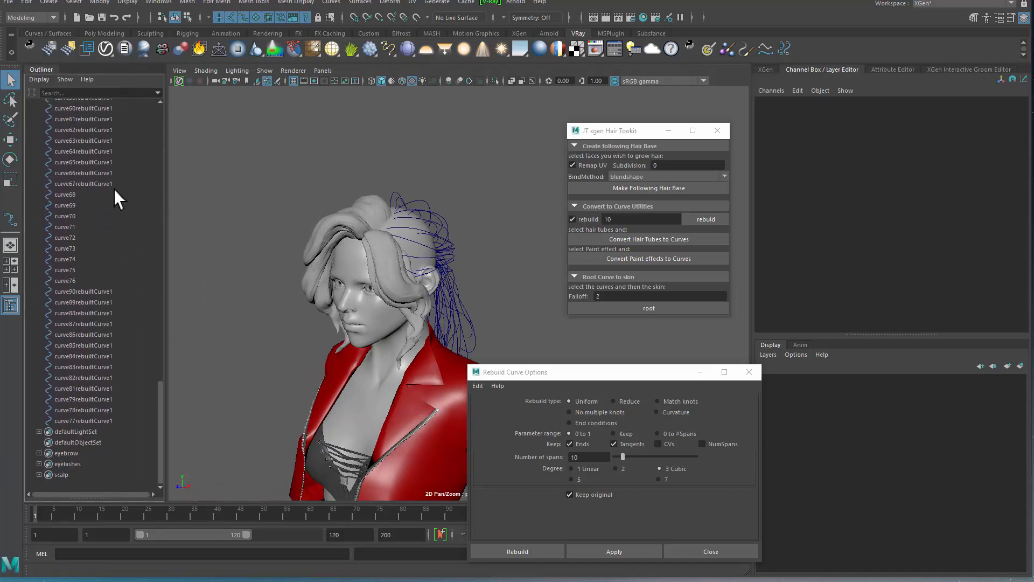
alt+middle_drag(107, 177, 147, 415)
alt+middle_drag(132, 200, 81, 448)
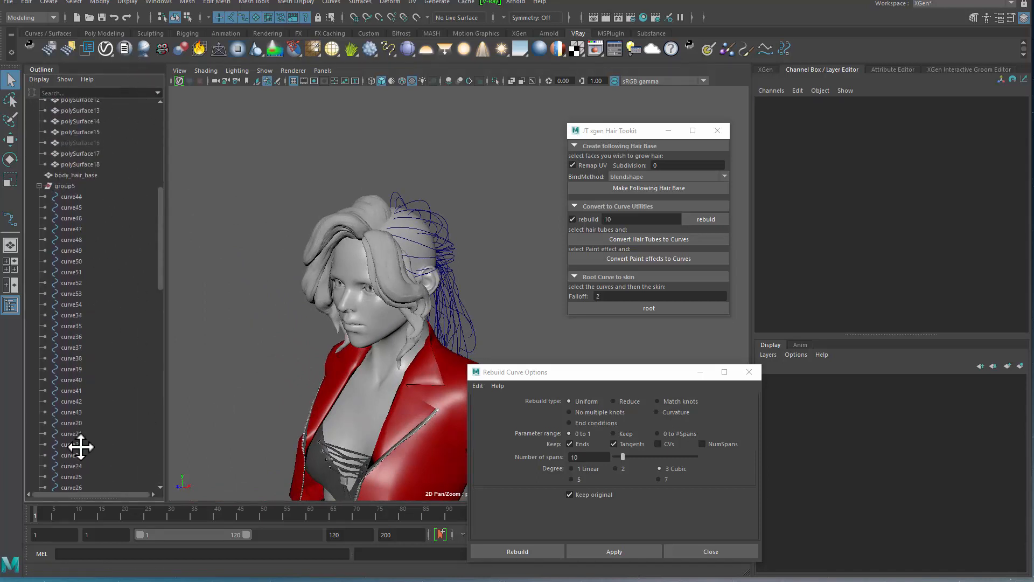
alt+drag(429, 237, 364, 236)
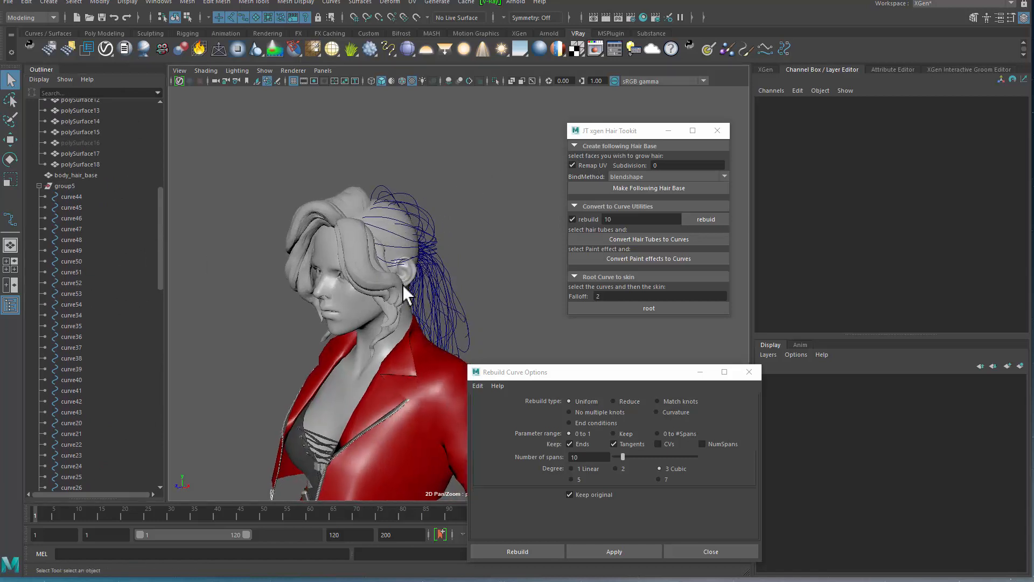
alt+drag(405, 294, 372, 262)
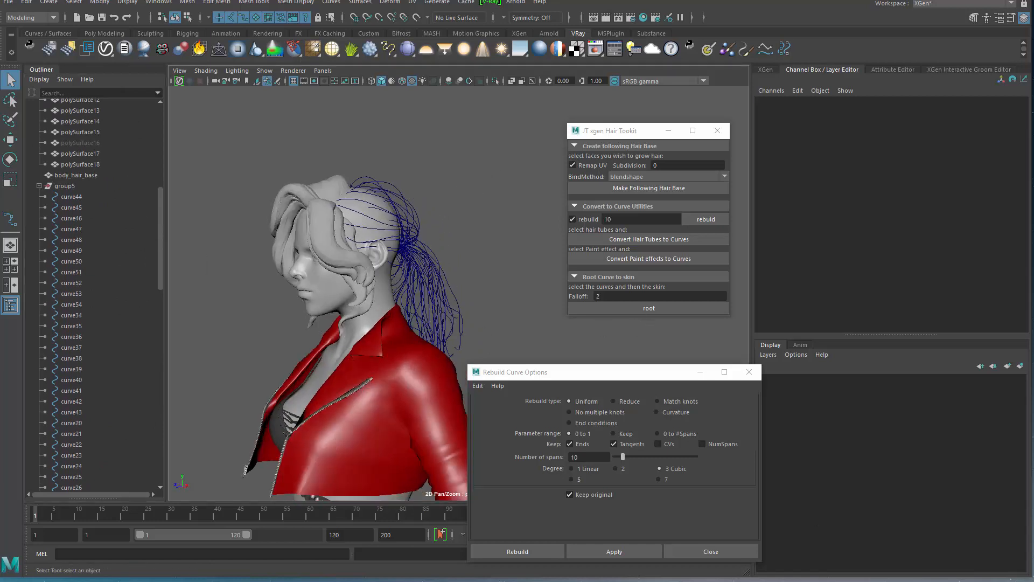